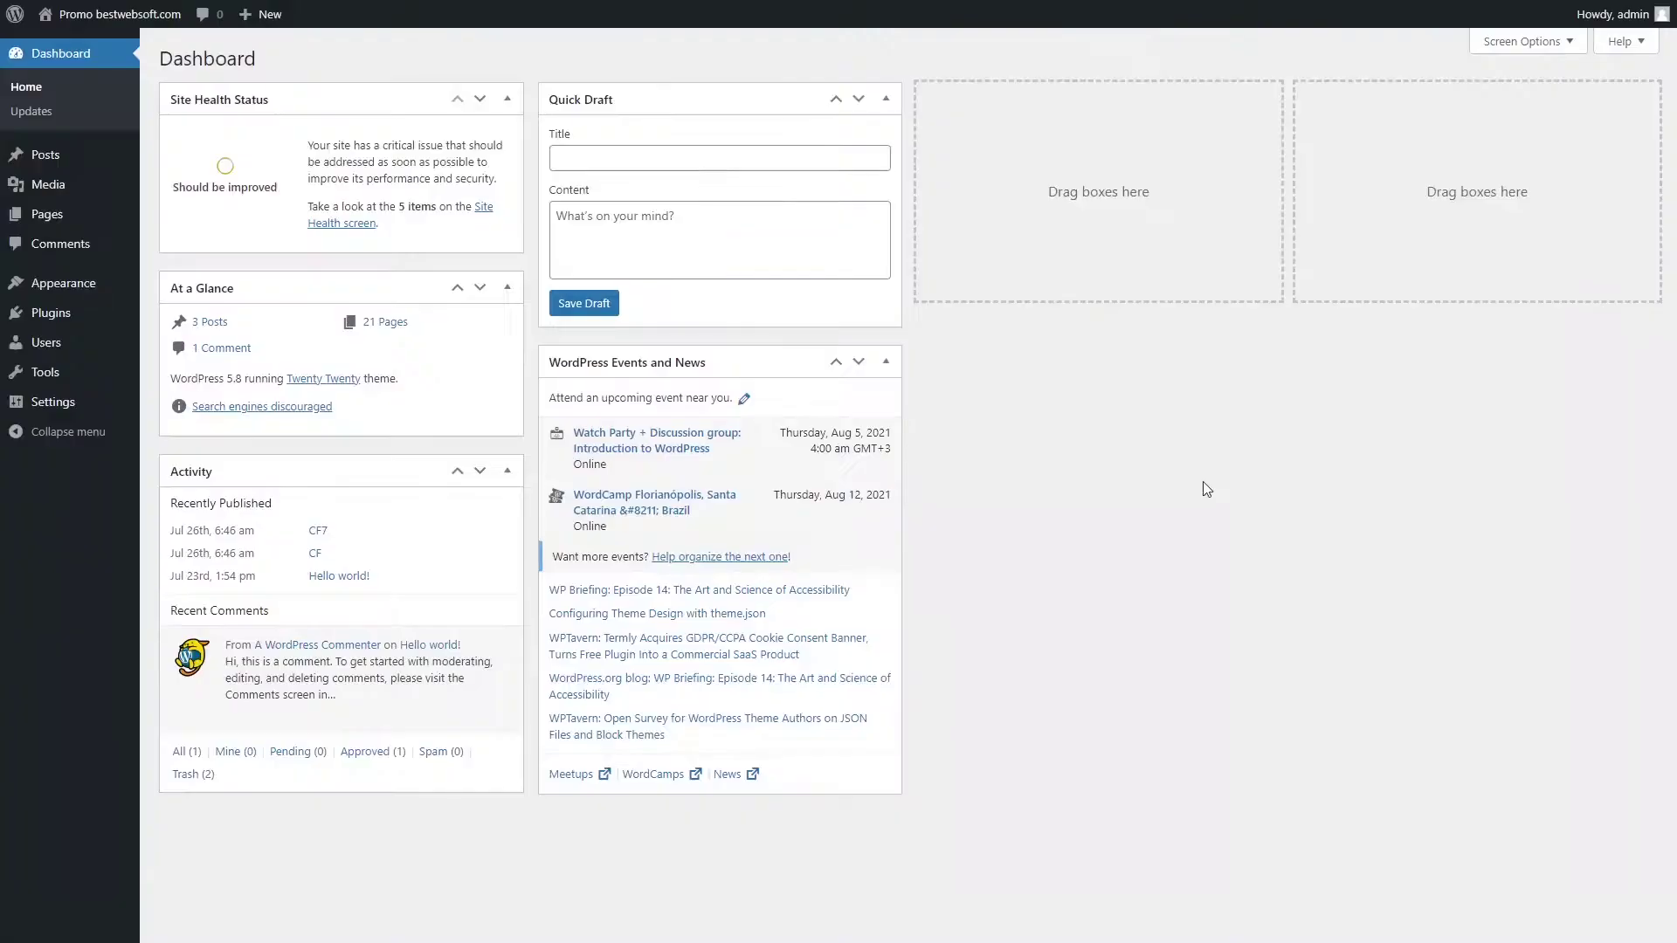
- Search Plugins > Add New for 'Sitemap by BestWebSoft', then install and activate it
{"action": "mouse_move", "coordinate": [91, 317]}
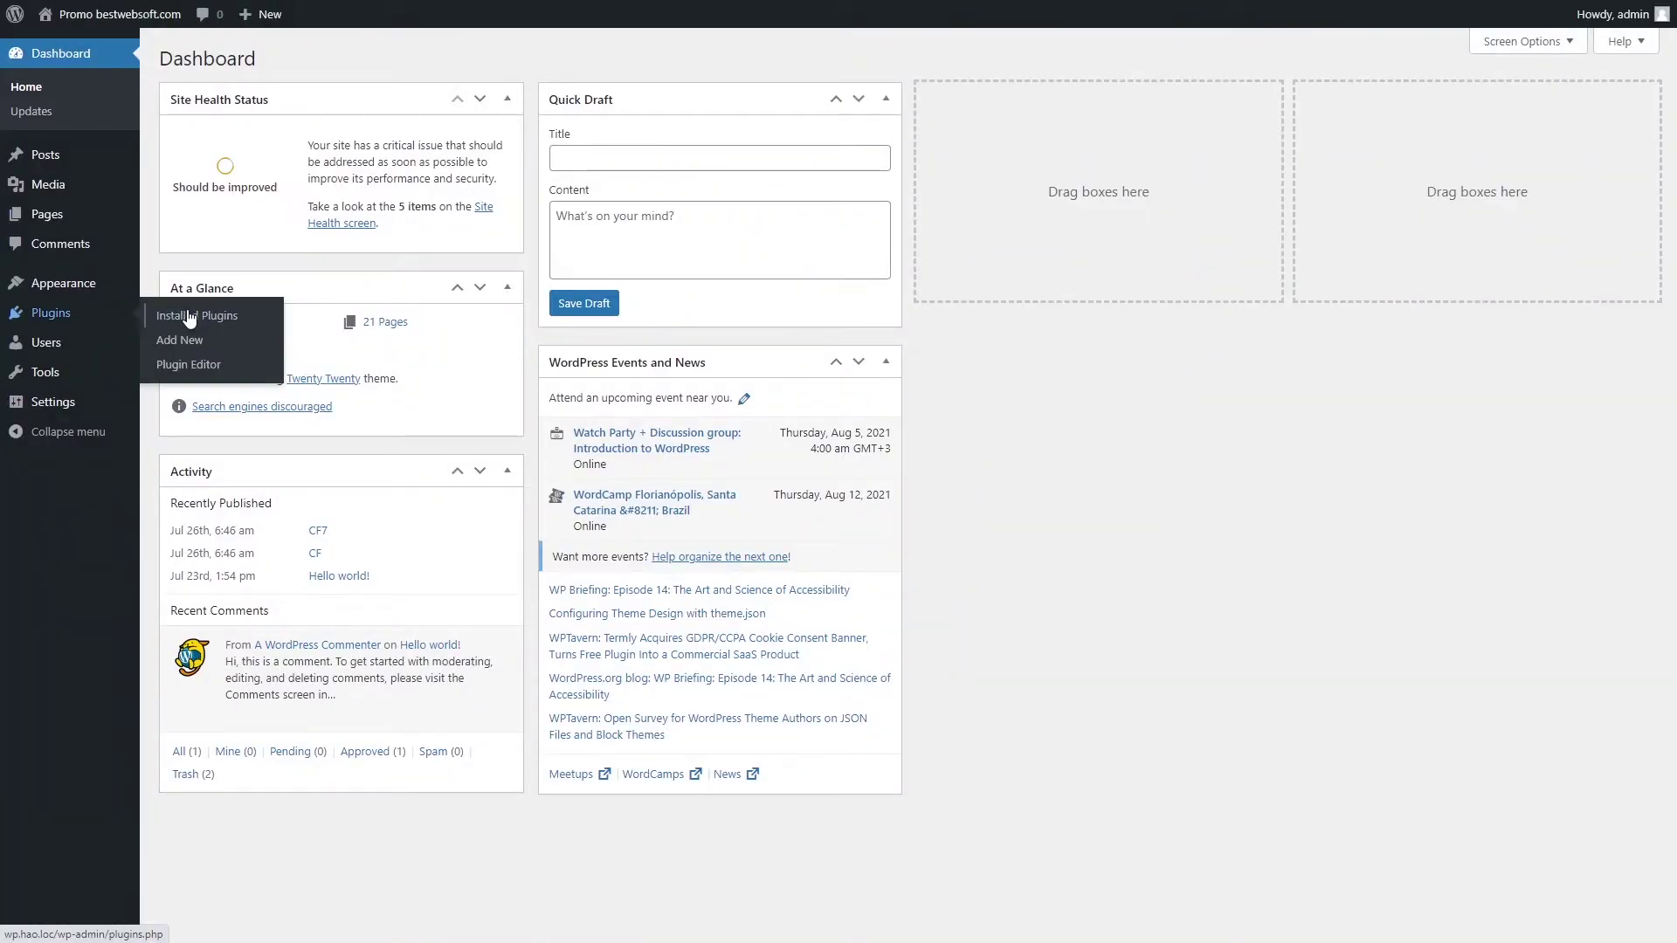
{"action": "left_click", "coordinate": [252, 348]}
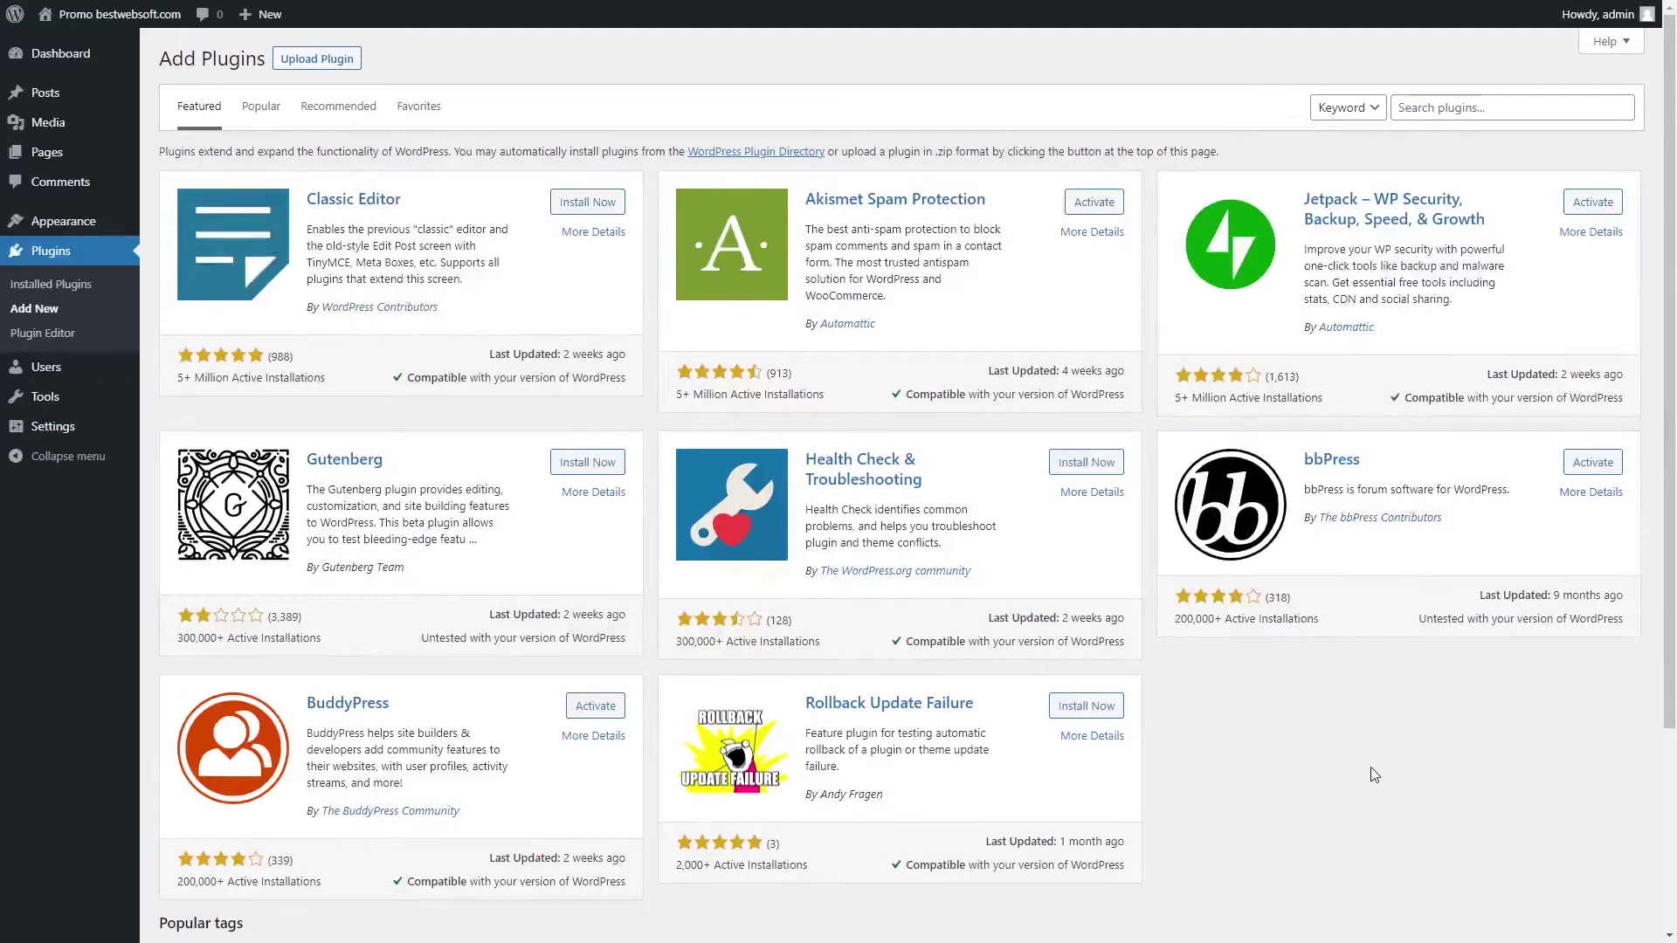
{"action": "left_click", "coordinate": [1511, 105]}
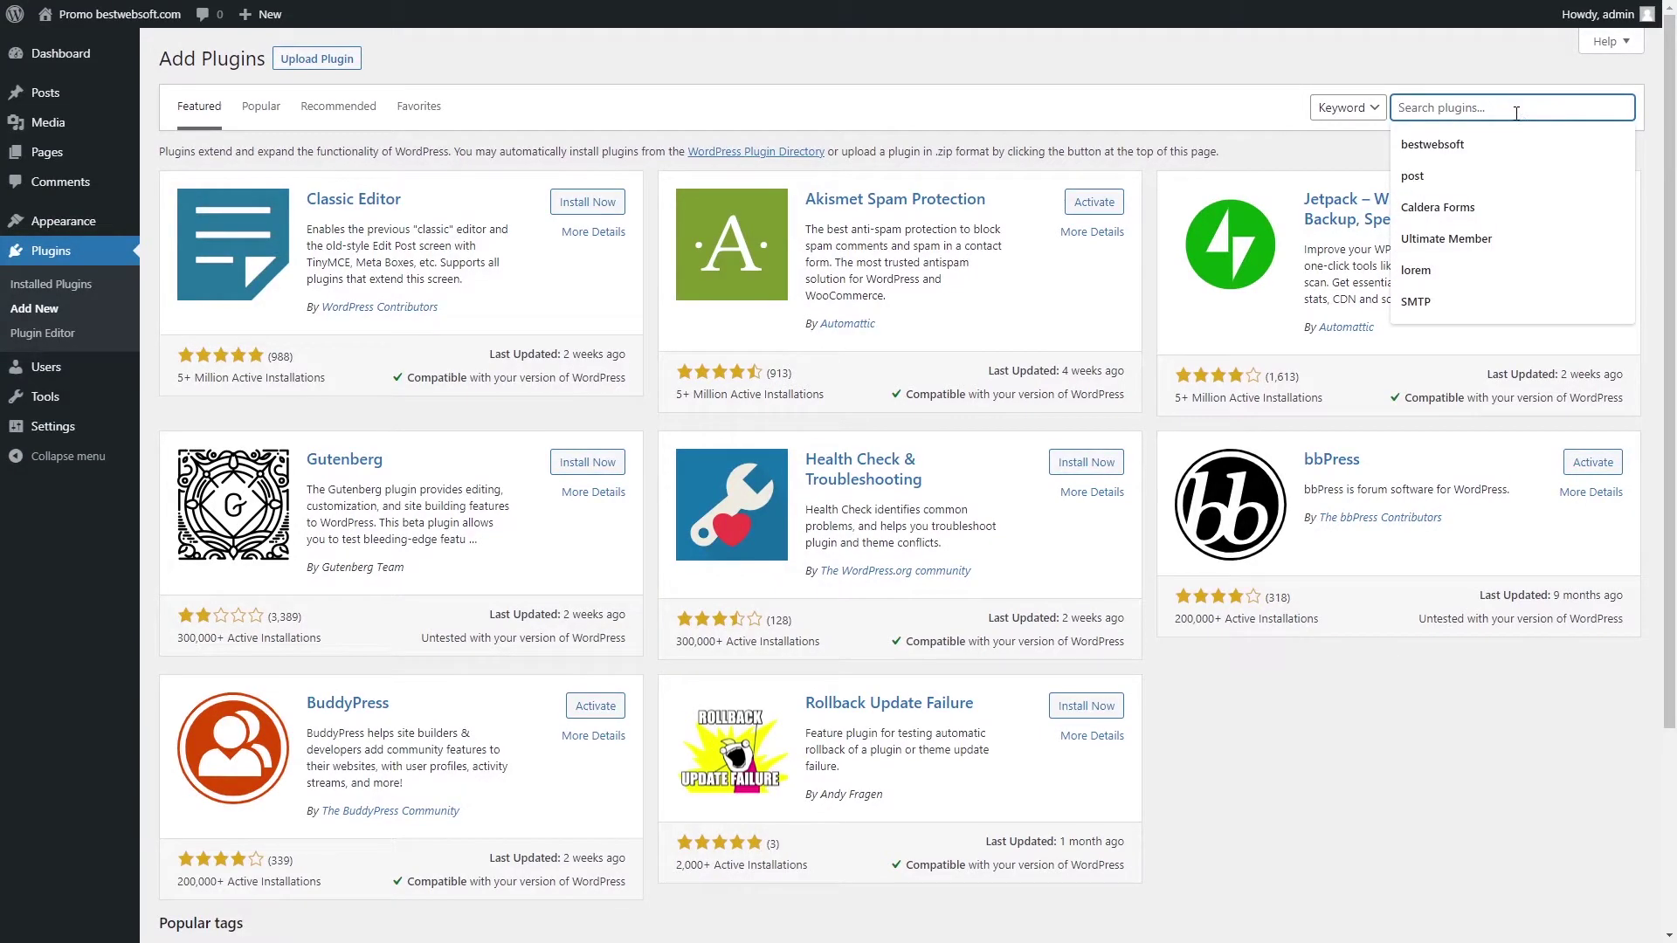
{"action": "type", "text": "Sitemap by BestWebSoft"}
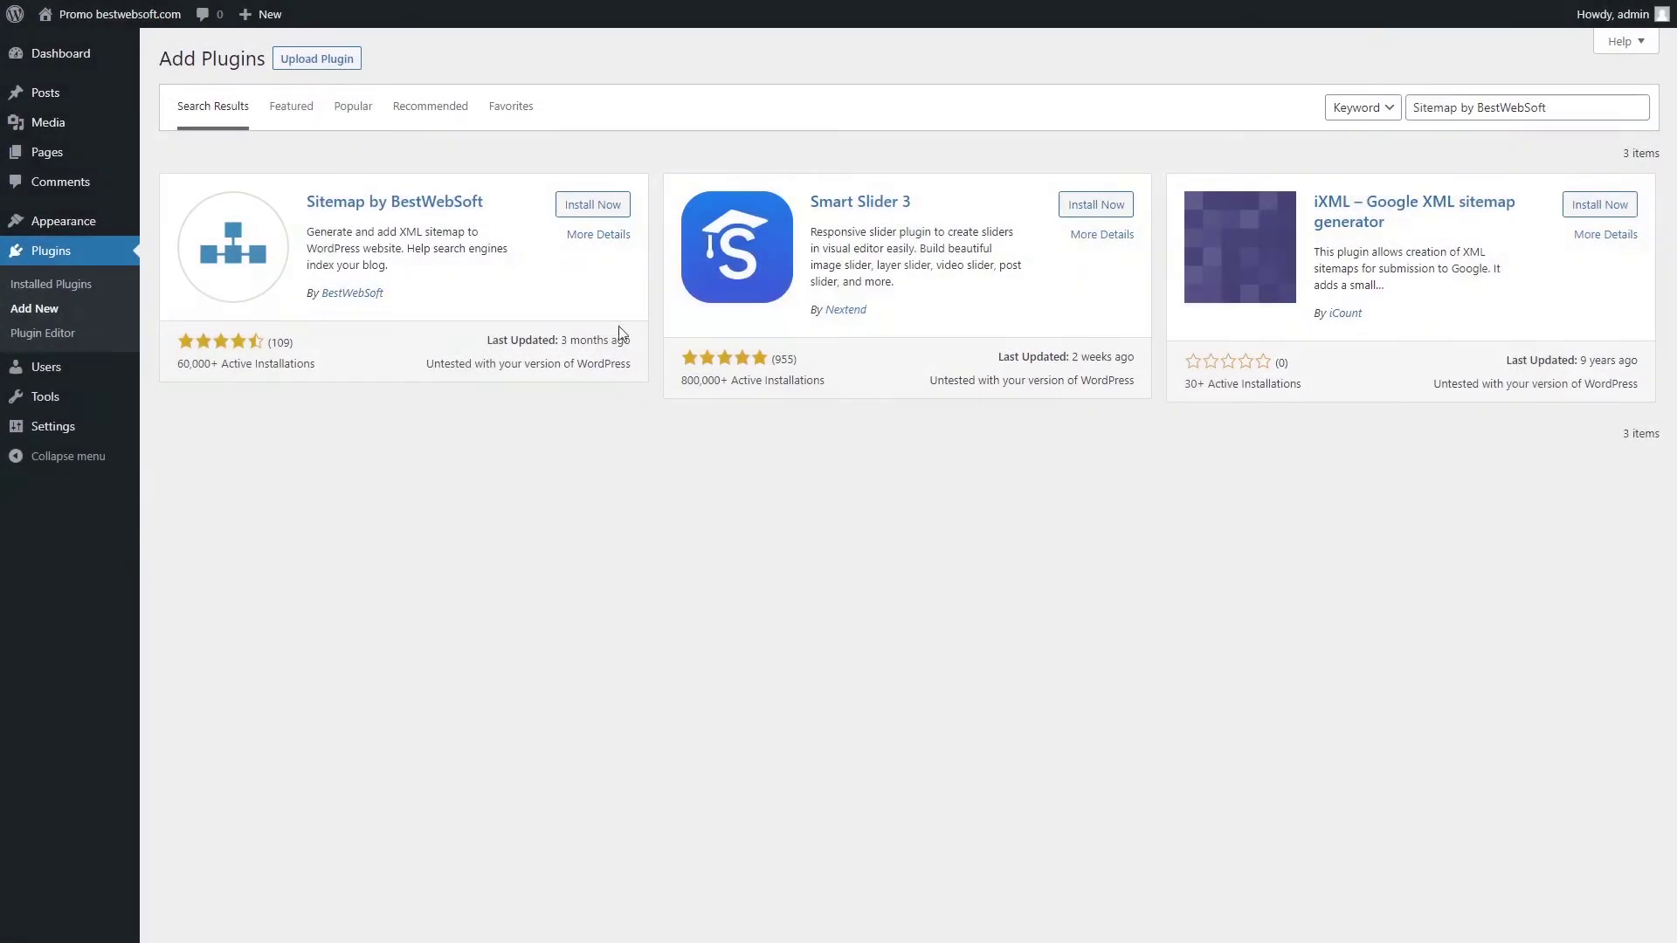
{"action": "left_click", "coordinate": [615, 213]}
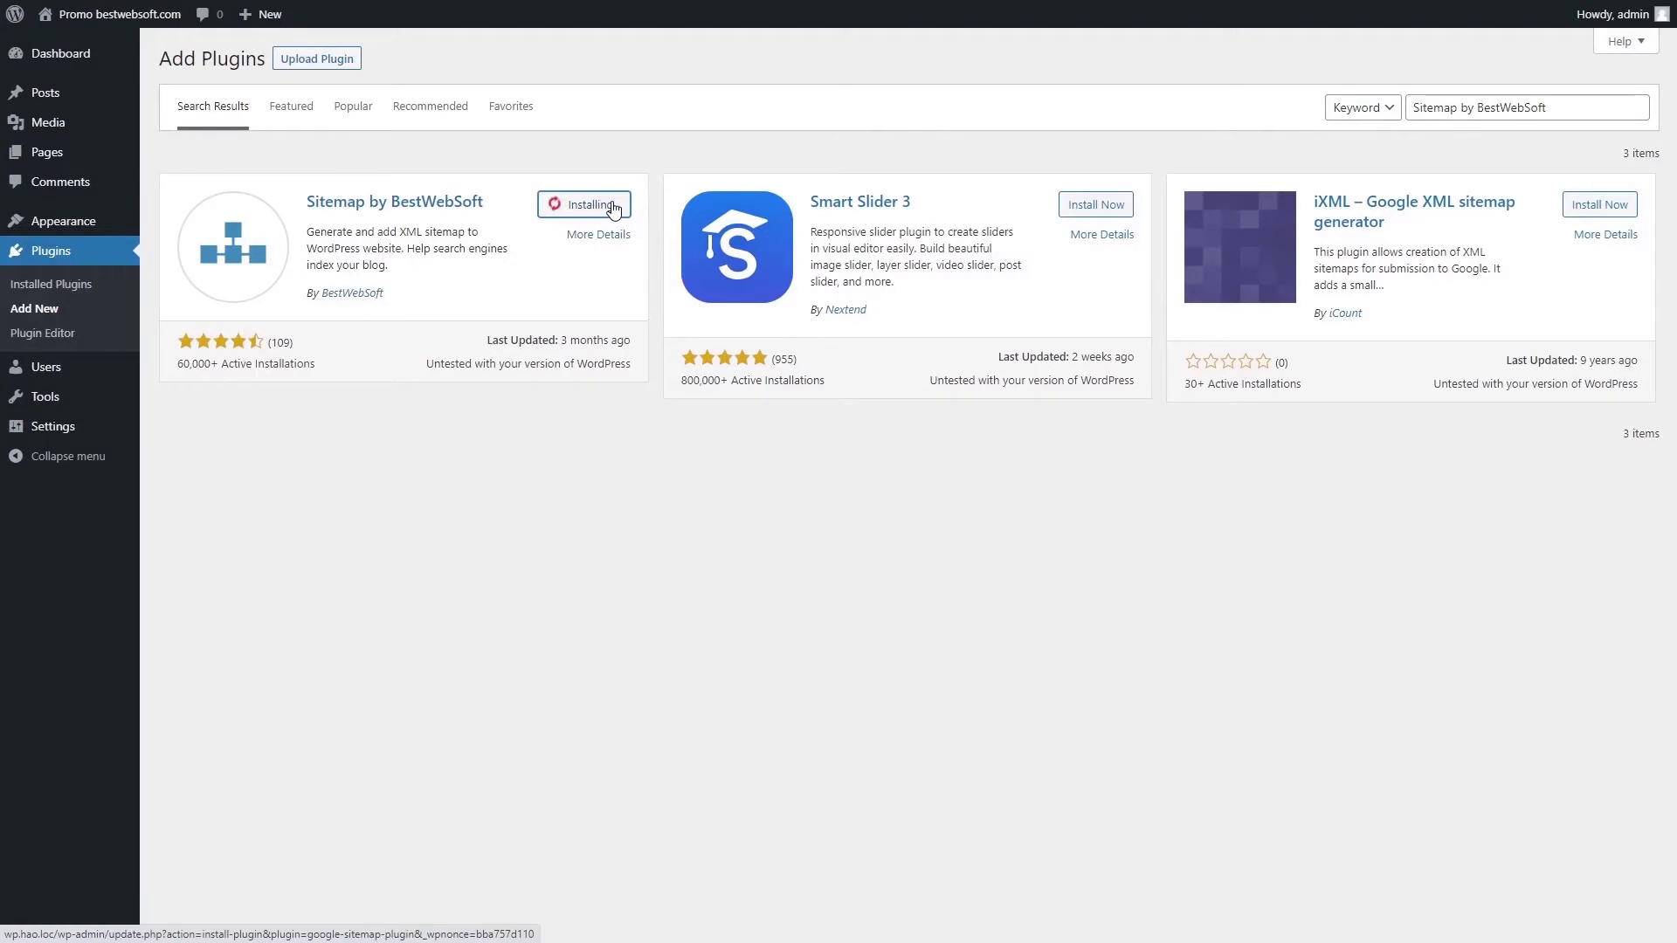
{"action": "left_click", "coordinate": [620, 212]}
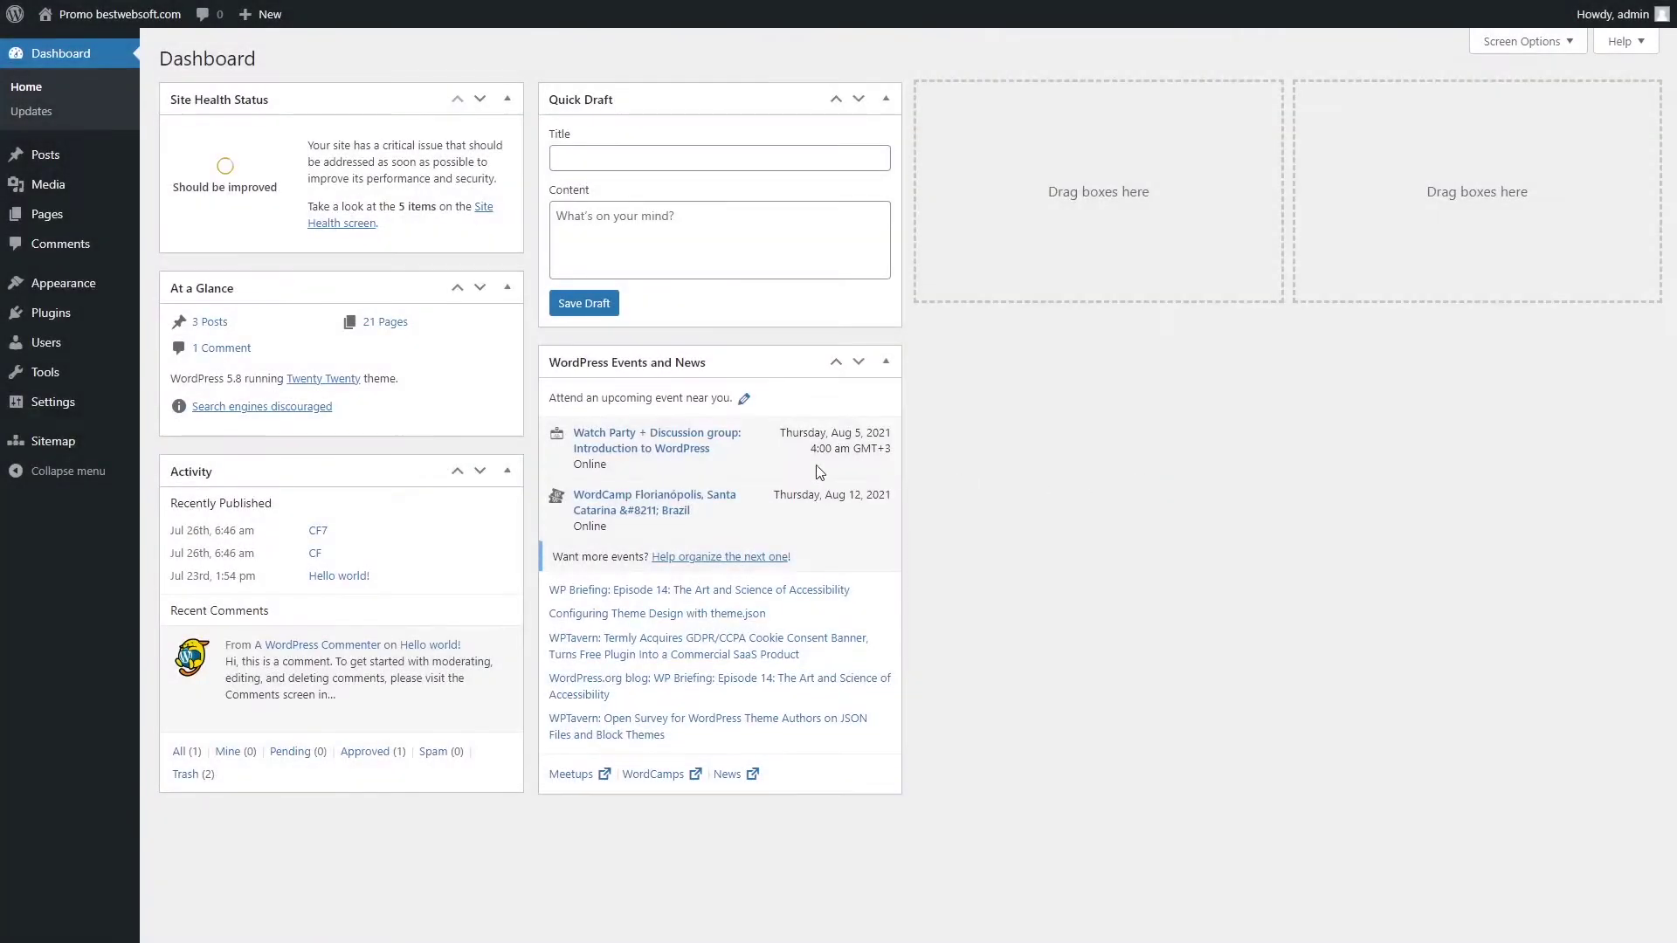
- Enable the Robots.txt sitemap option in Sitemap settings and save the changes
{"action": "mouse_move", "coordinate": [68, 437]}
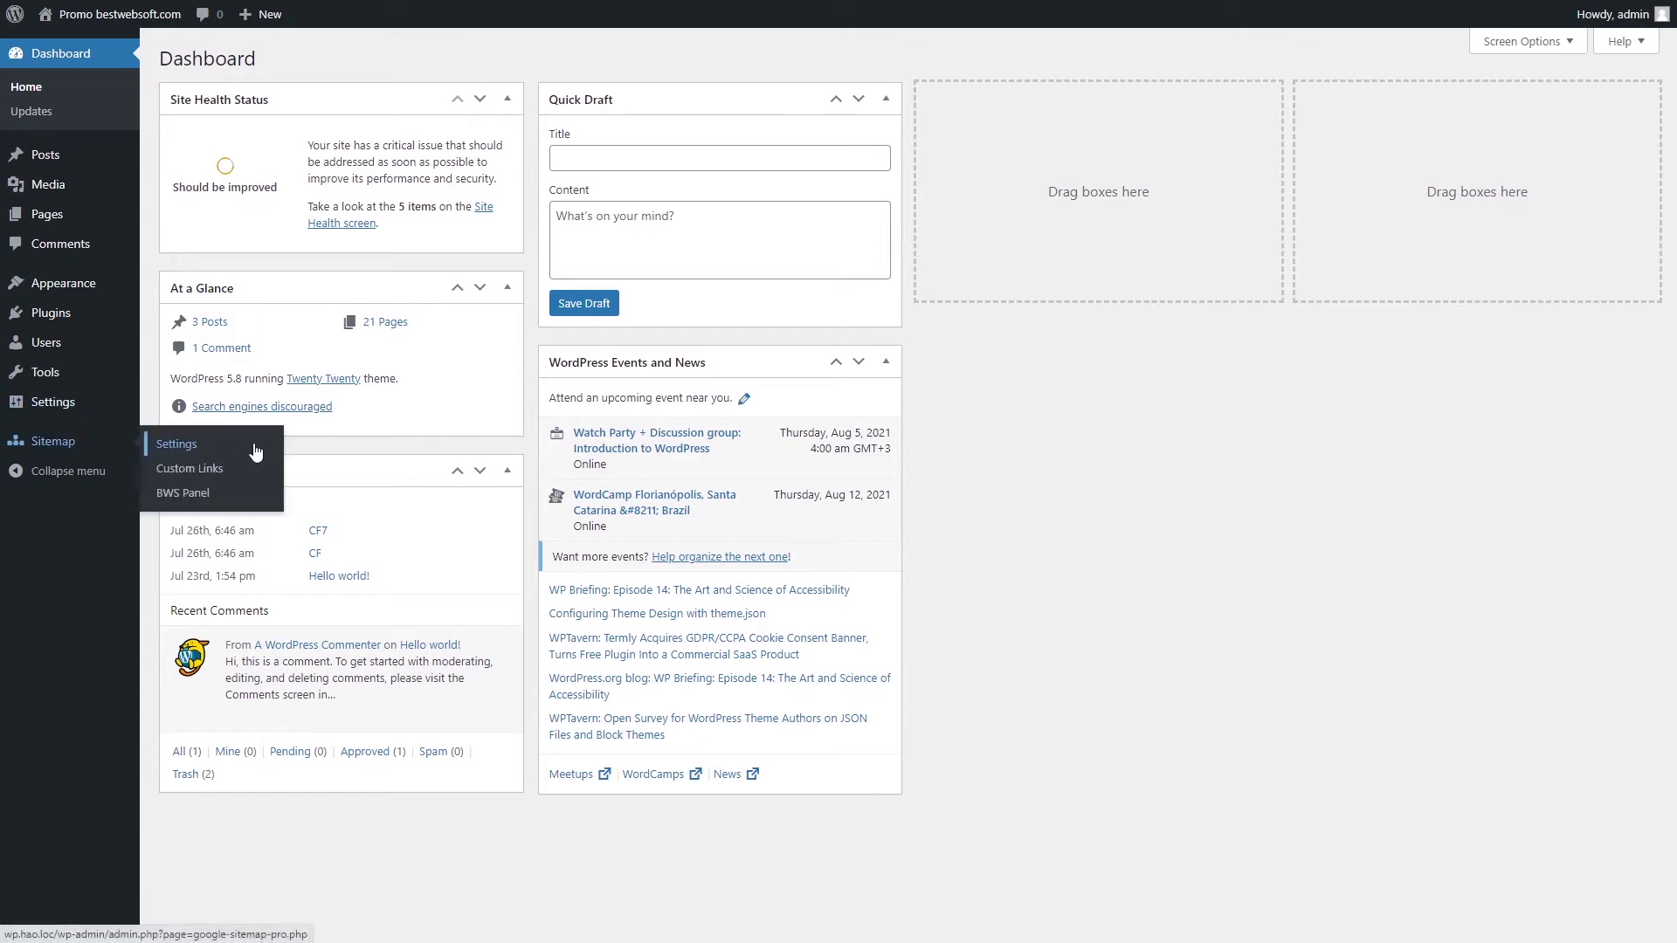
{"action": "left_click", "coordinate": [176, 444]}
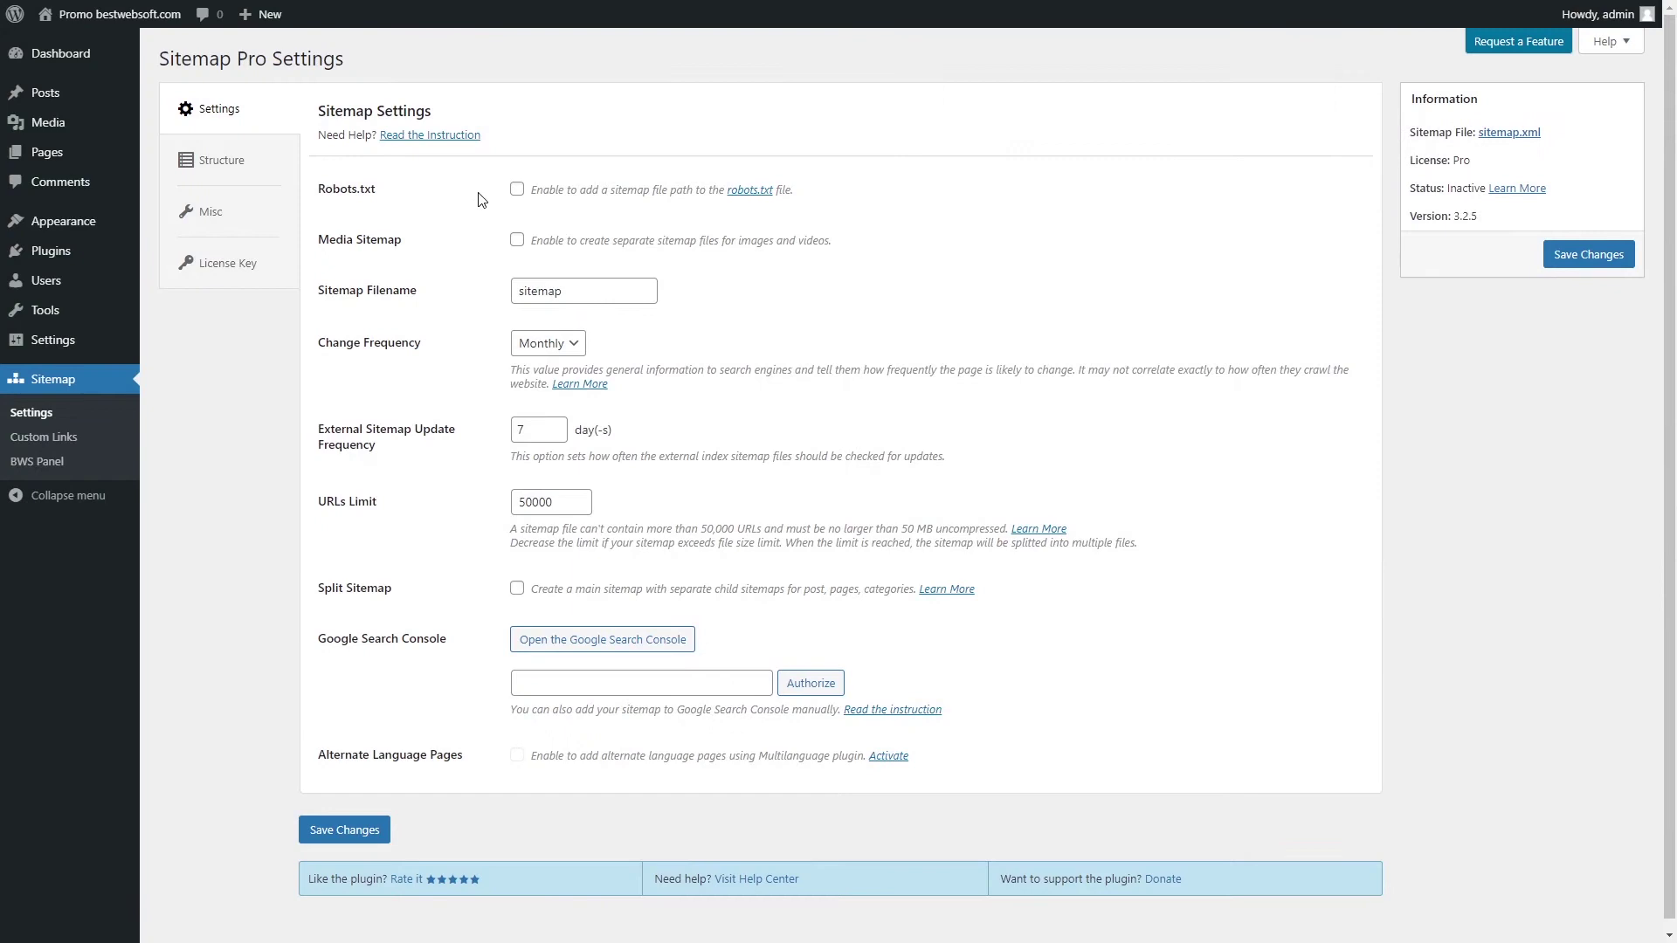
{"action": "left_click", "coordinate": [517, 192]}
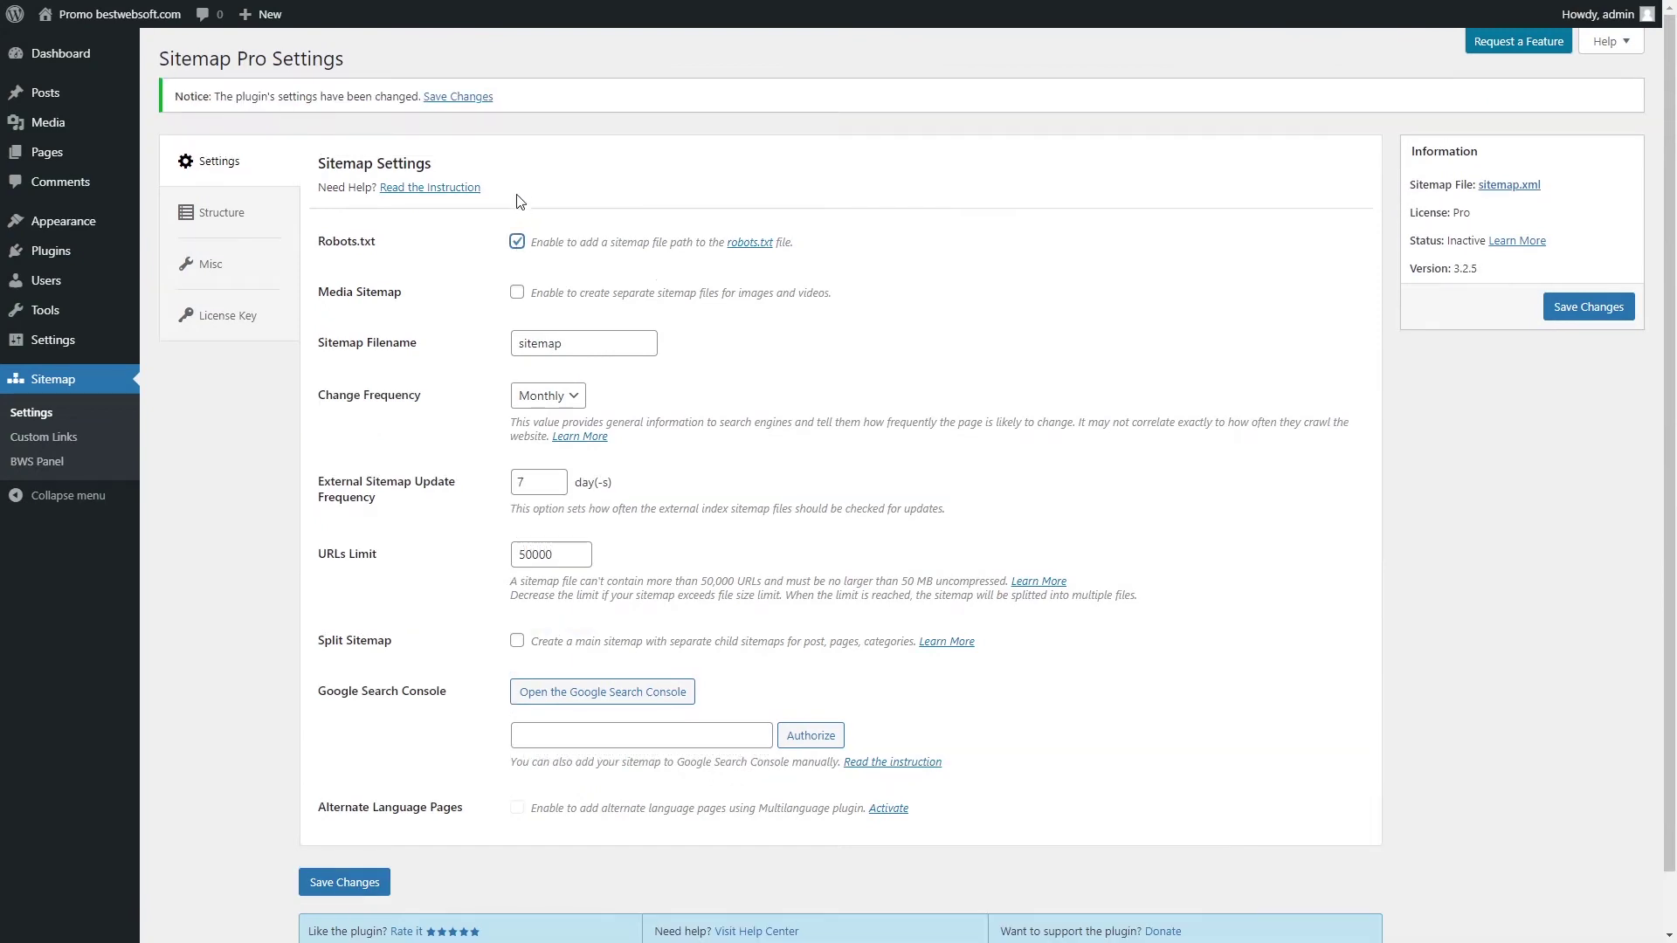
{"action": "left_click", "coordinate": [1555, 309]}
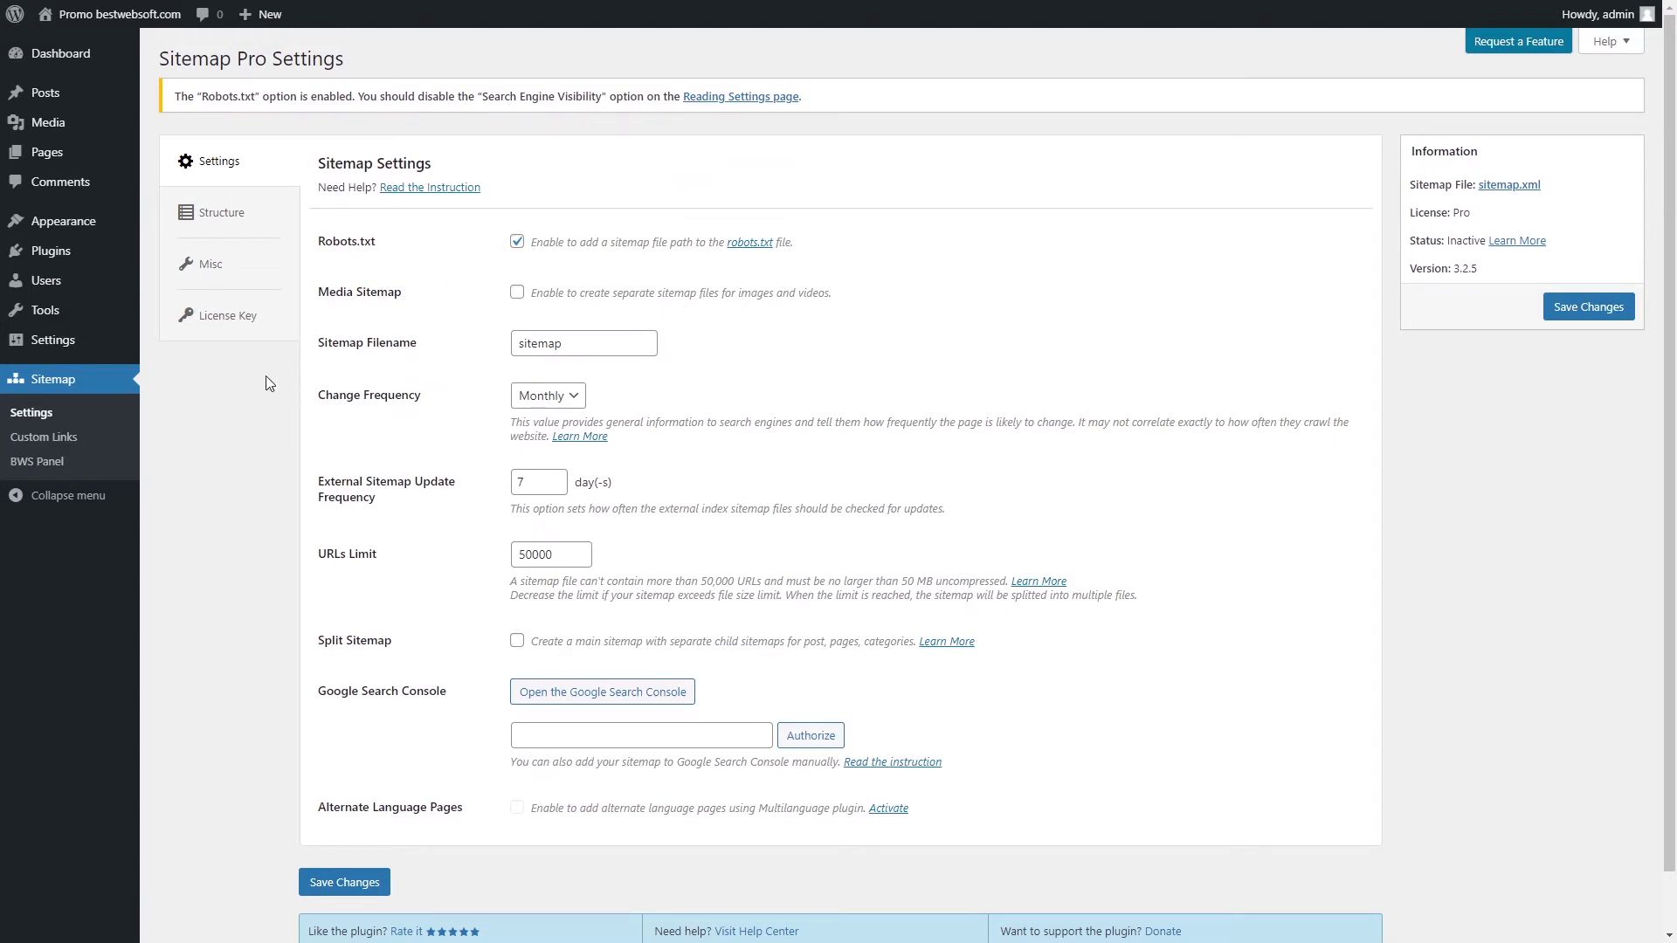
- Untick 'Discourage search engines from indexing this site' in Reading settings and save
{"action": "mouse_move", "coordinate": [55, 340]}
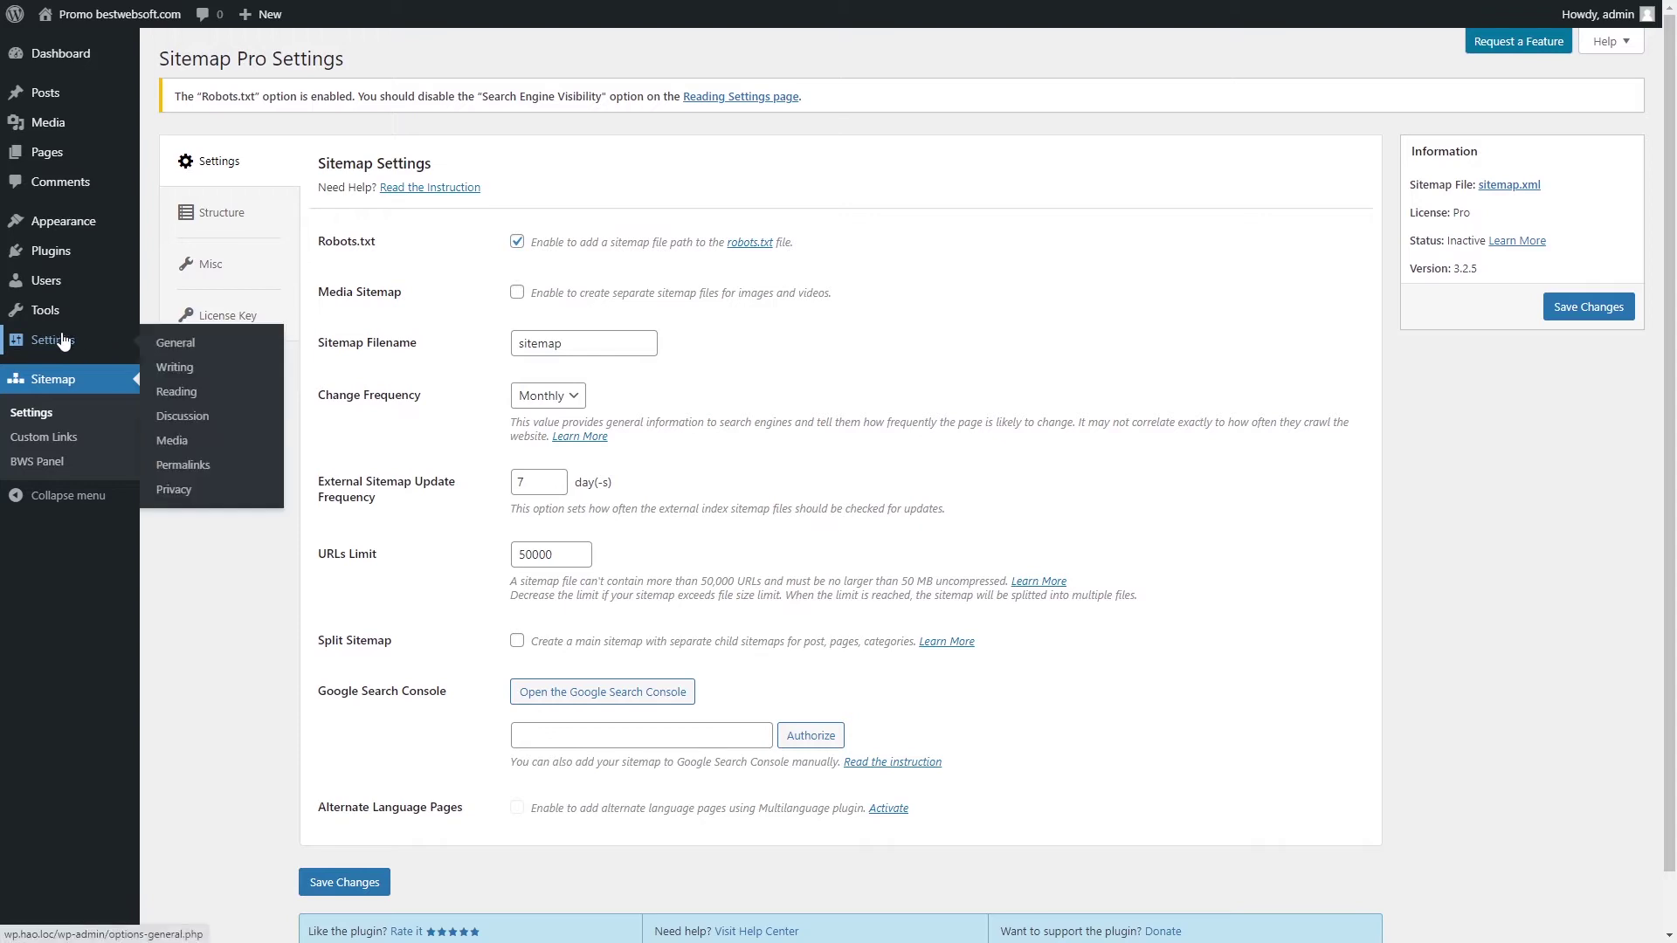
{"action": "left_click", "coordinate": [245, 390]}
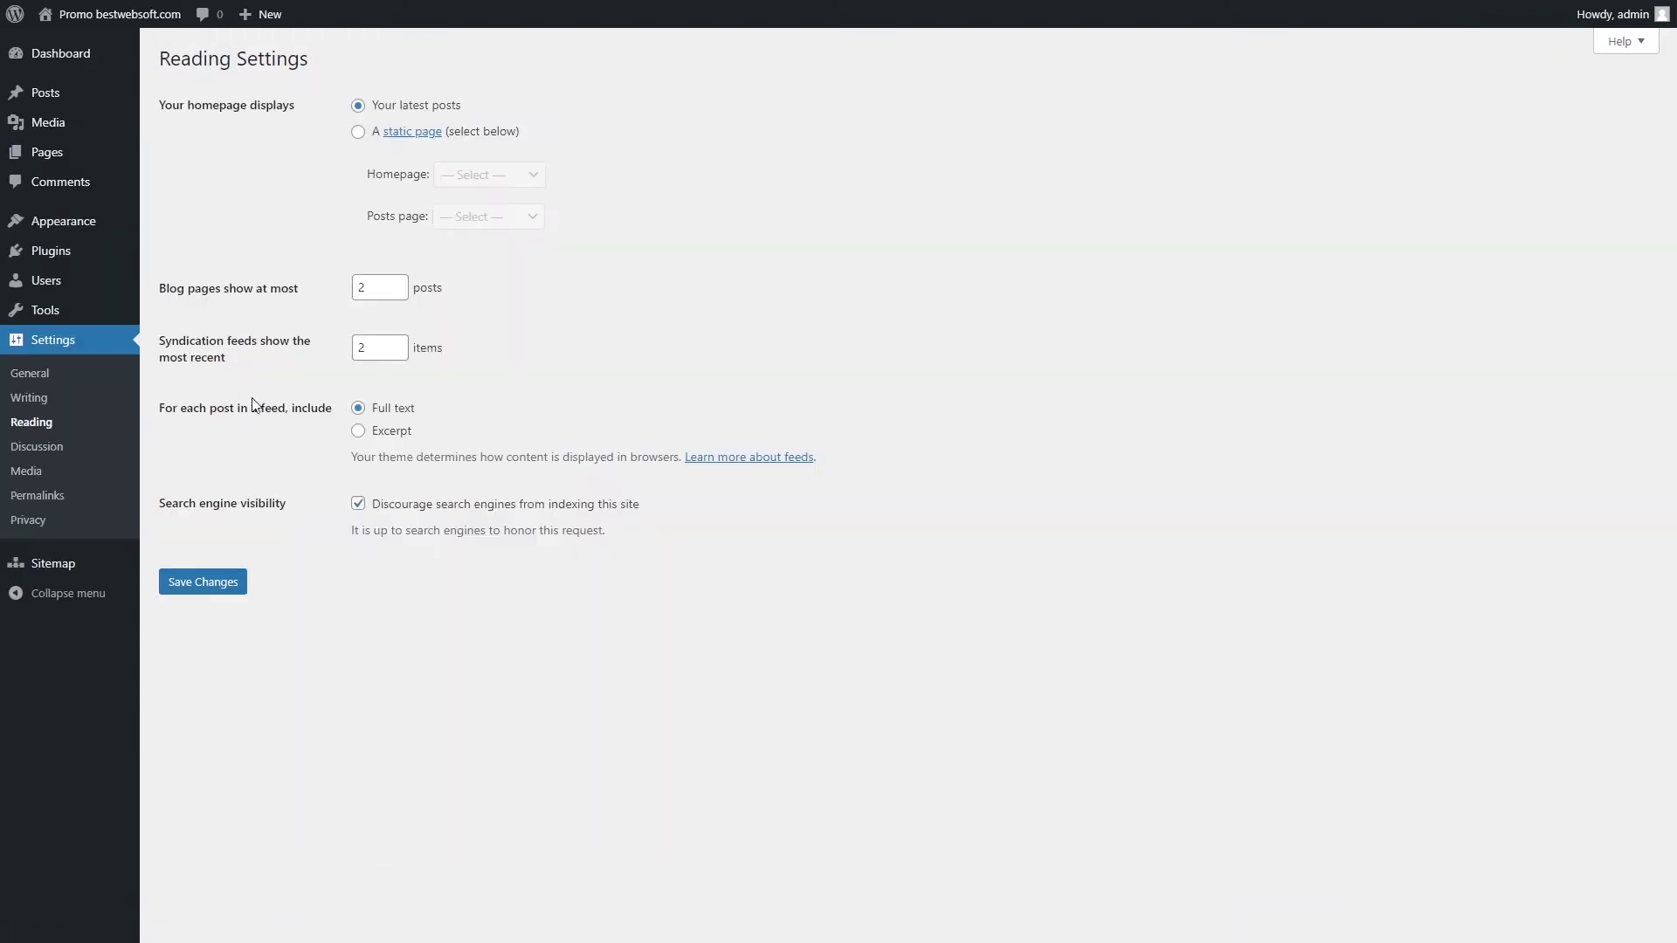
{"action": "left_click", "coordinate": [360, 506]}
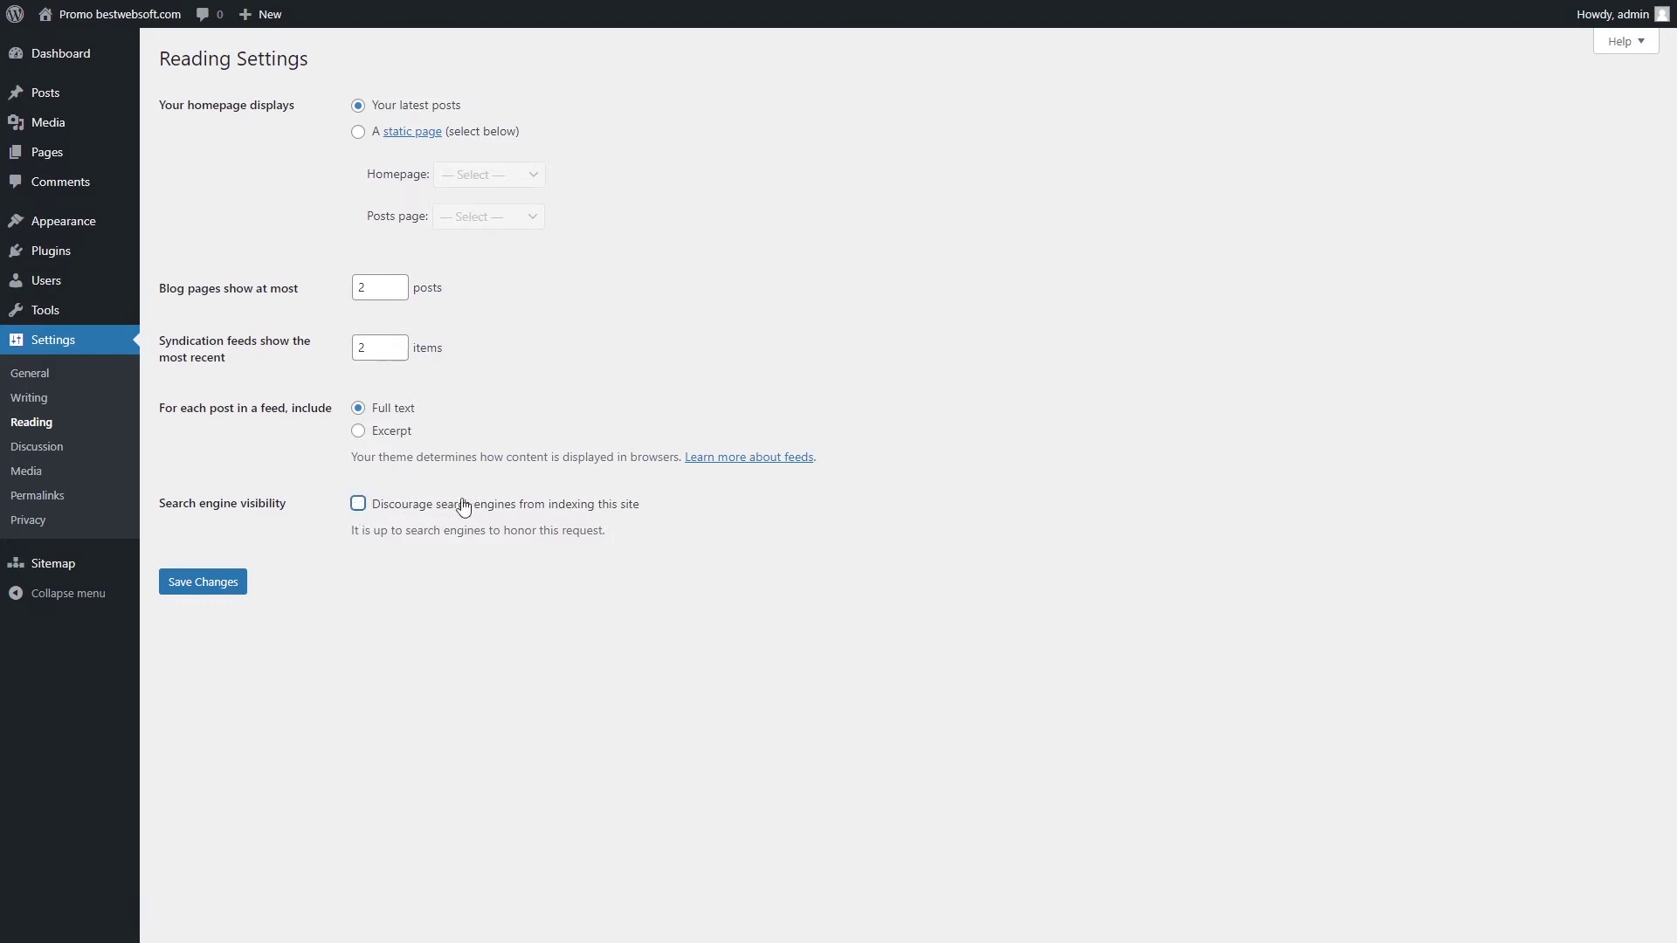
{"action": "left_click", "coordinate": [199, 584]}
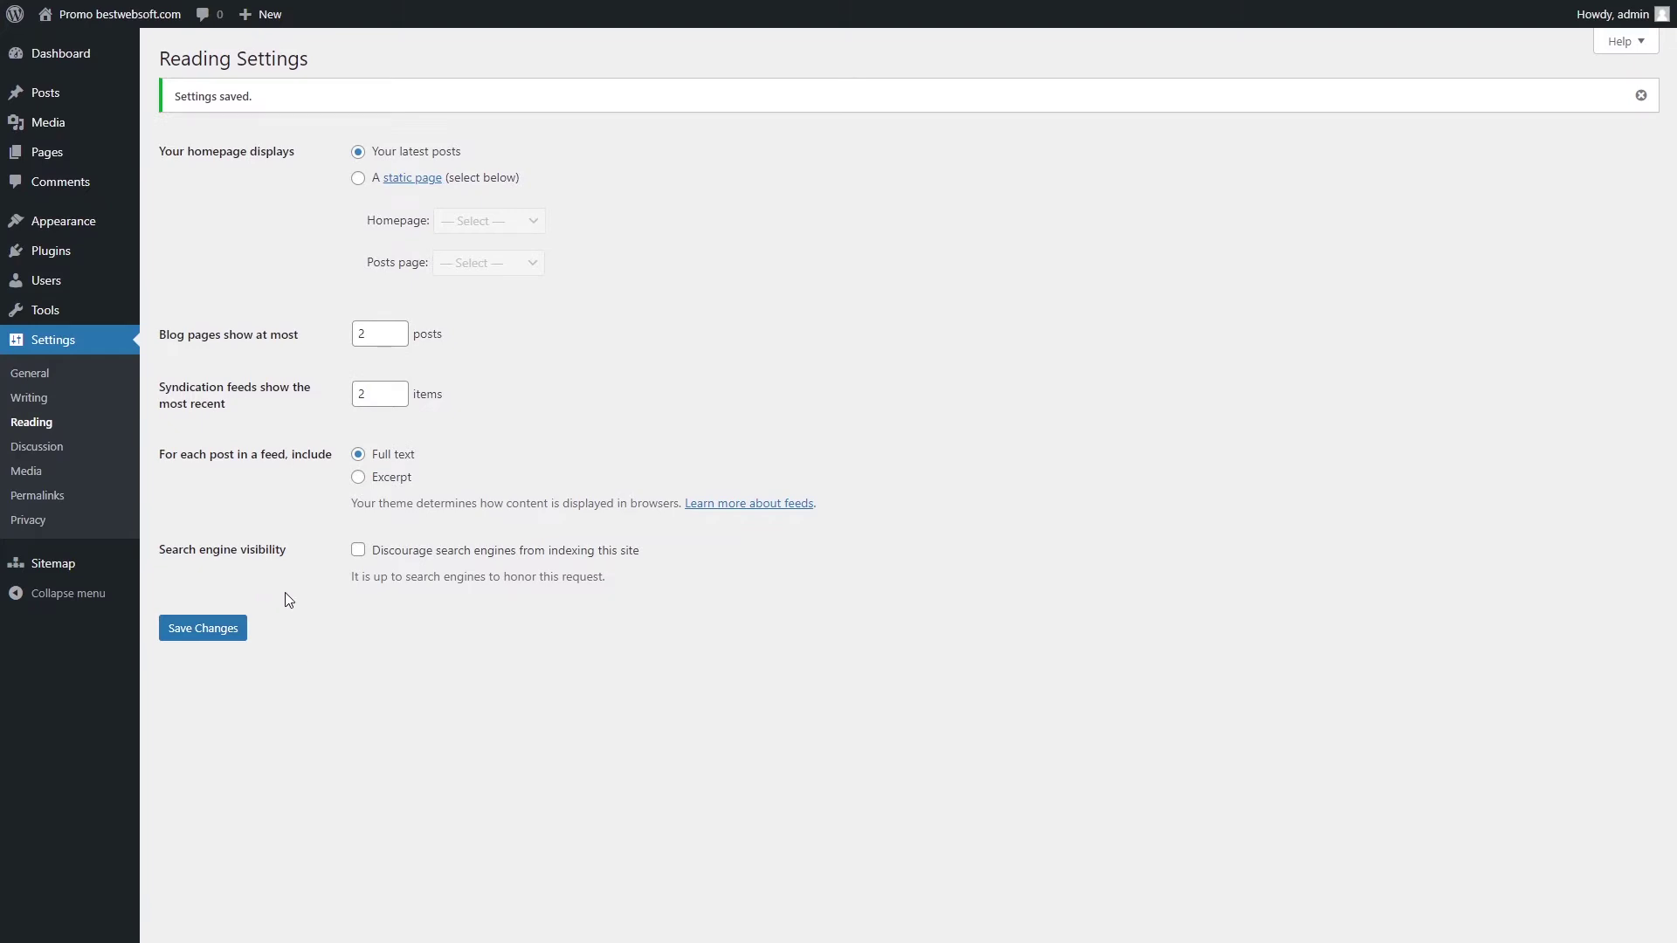
{"action": "mouse_move", "coordinate": [59, 570]}
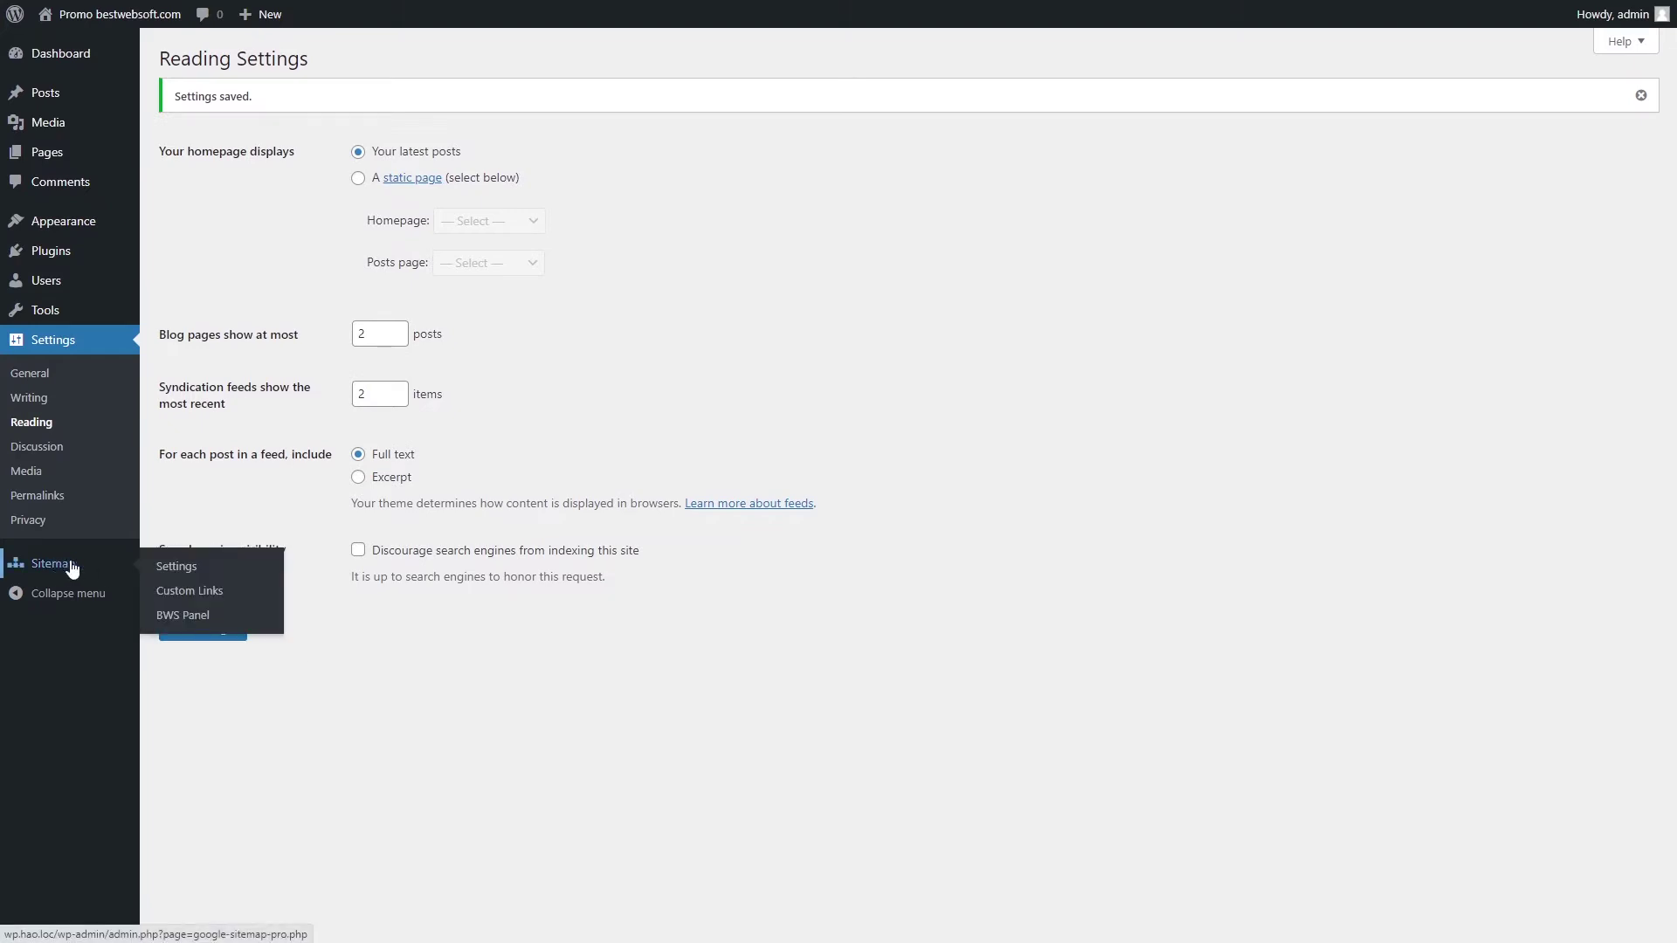
- Enable Media Sitemap and rename the sitemap file to 'sitemaps', saving each change
{"action": "left_click", "coordinate": [178, 567]}
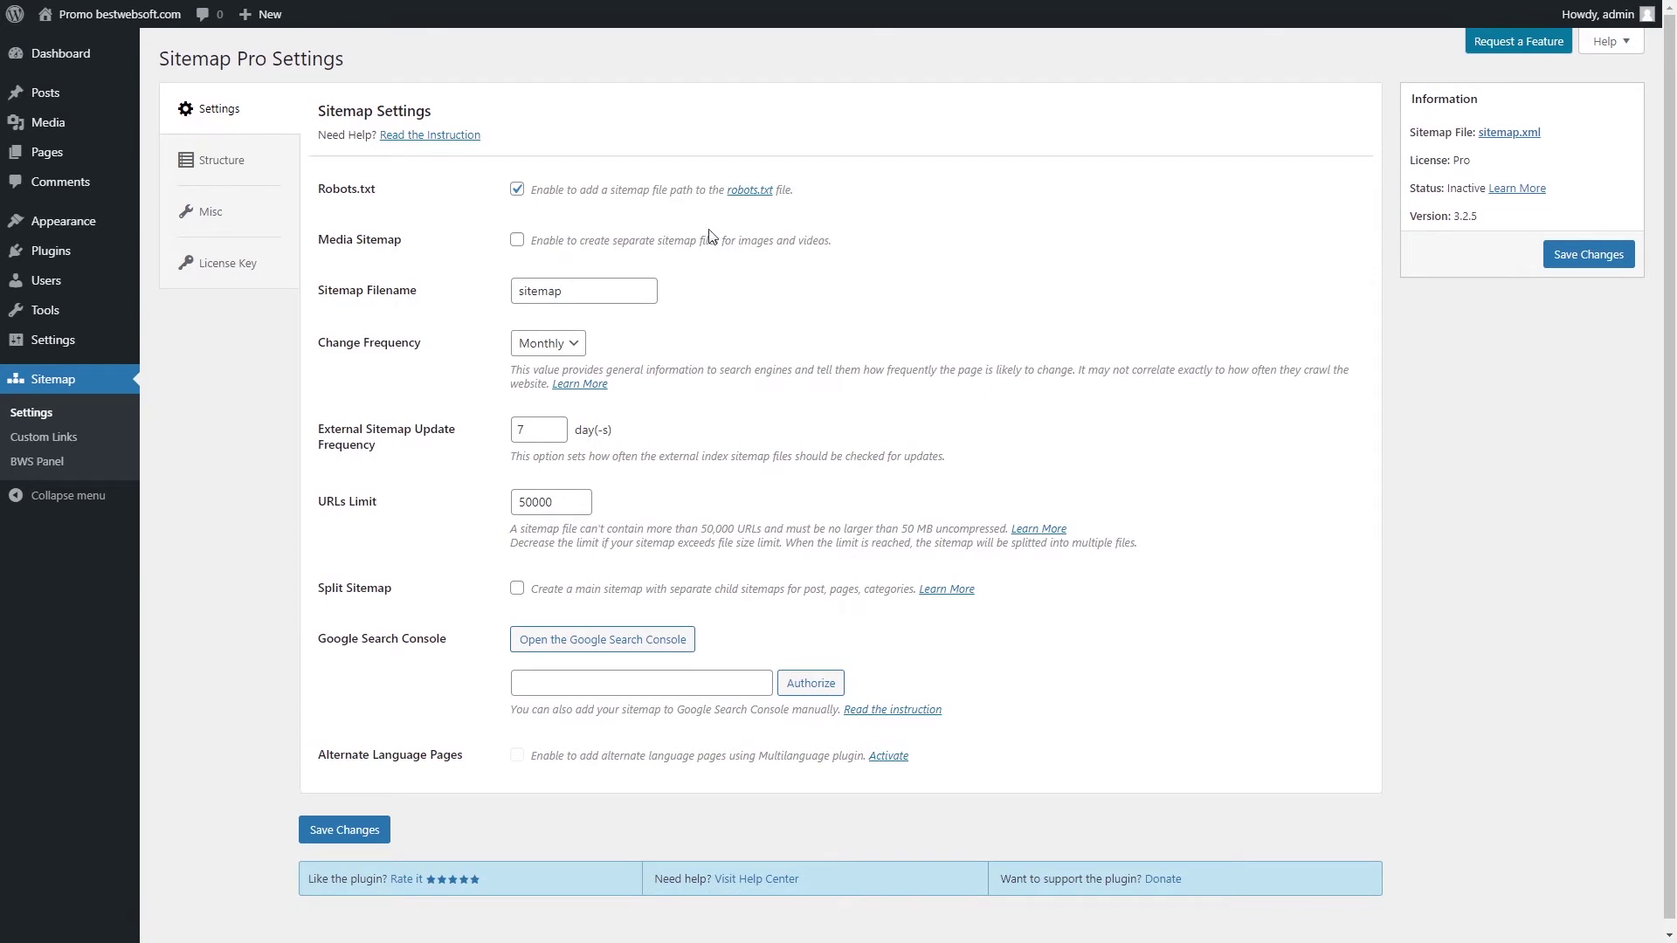
{"action": "left_click", "coordinate": [517, 241]}
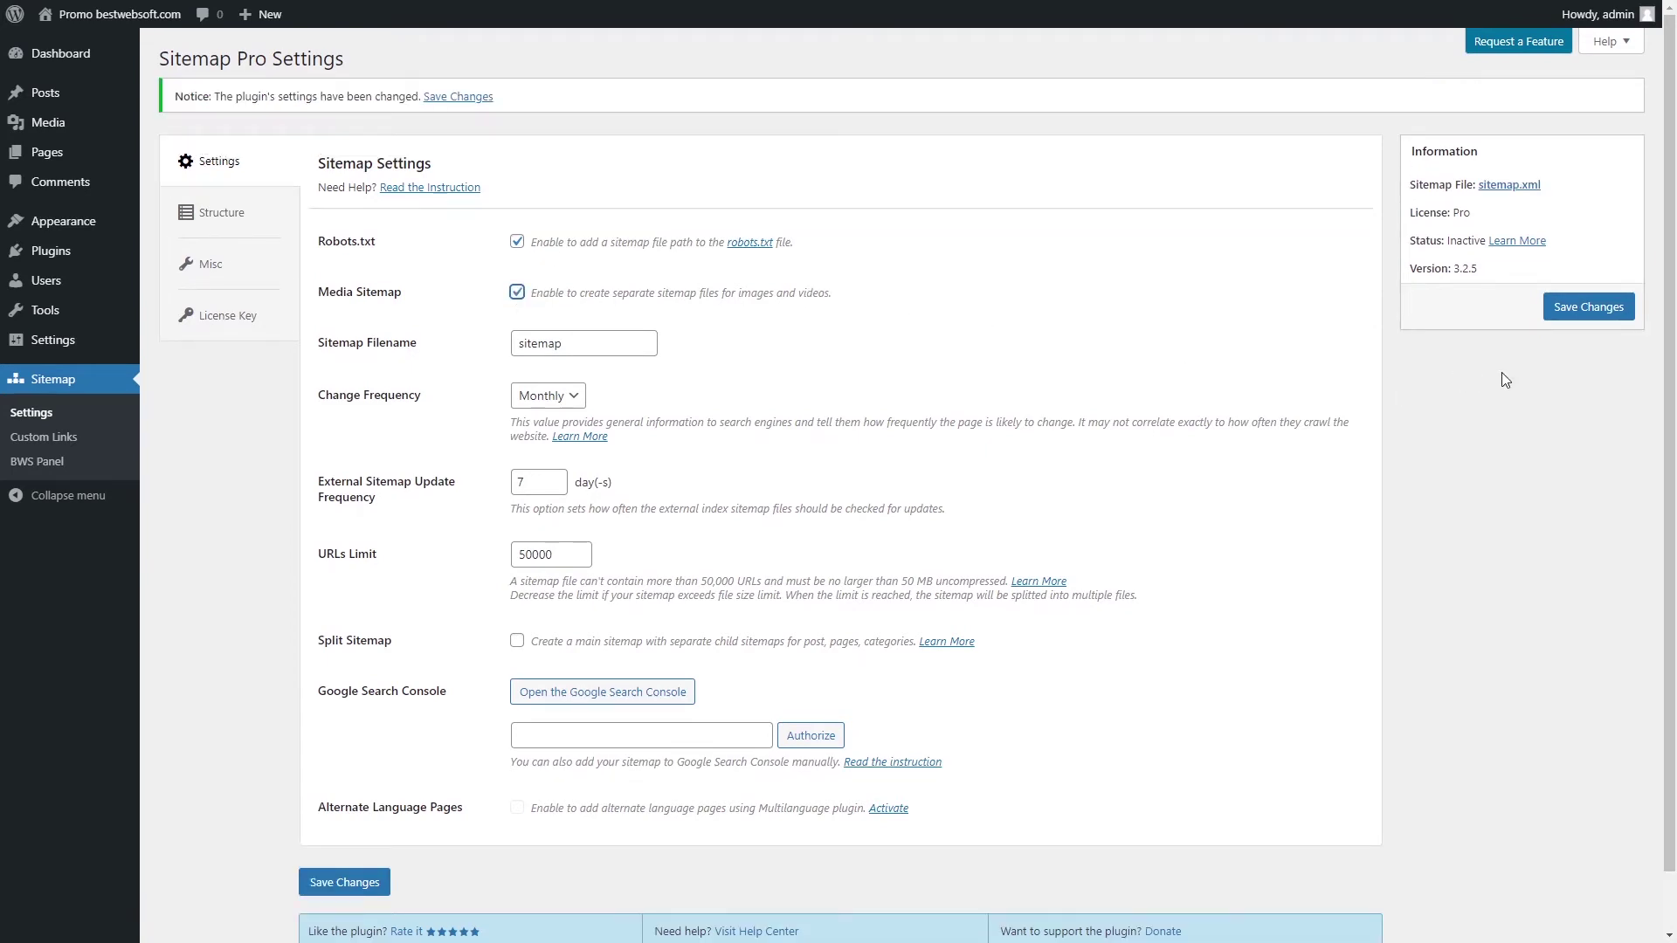
{"action": "left_click", "coordinate": [1585, 313]}
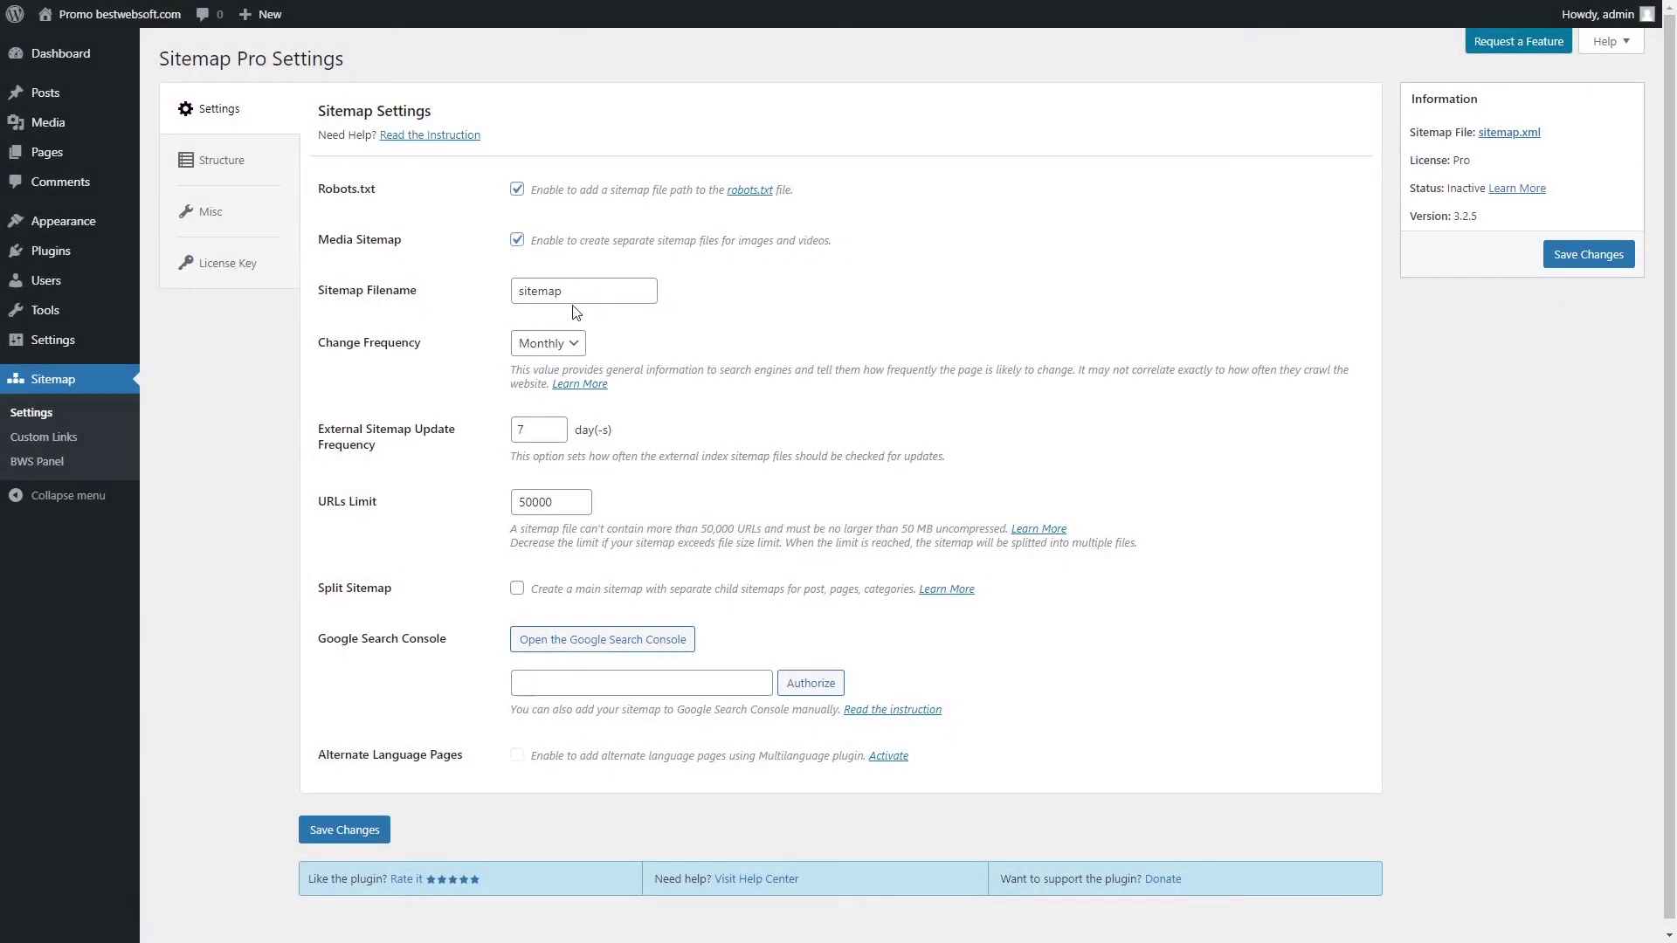
{"action": "left_click", "coordinate": [575, 297]}
{"action": "type", "text": "s"}
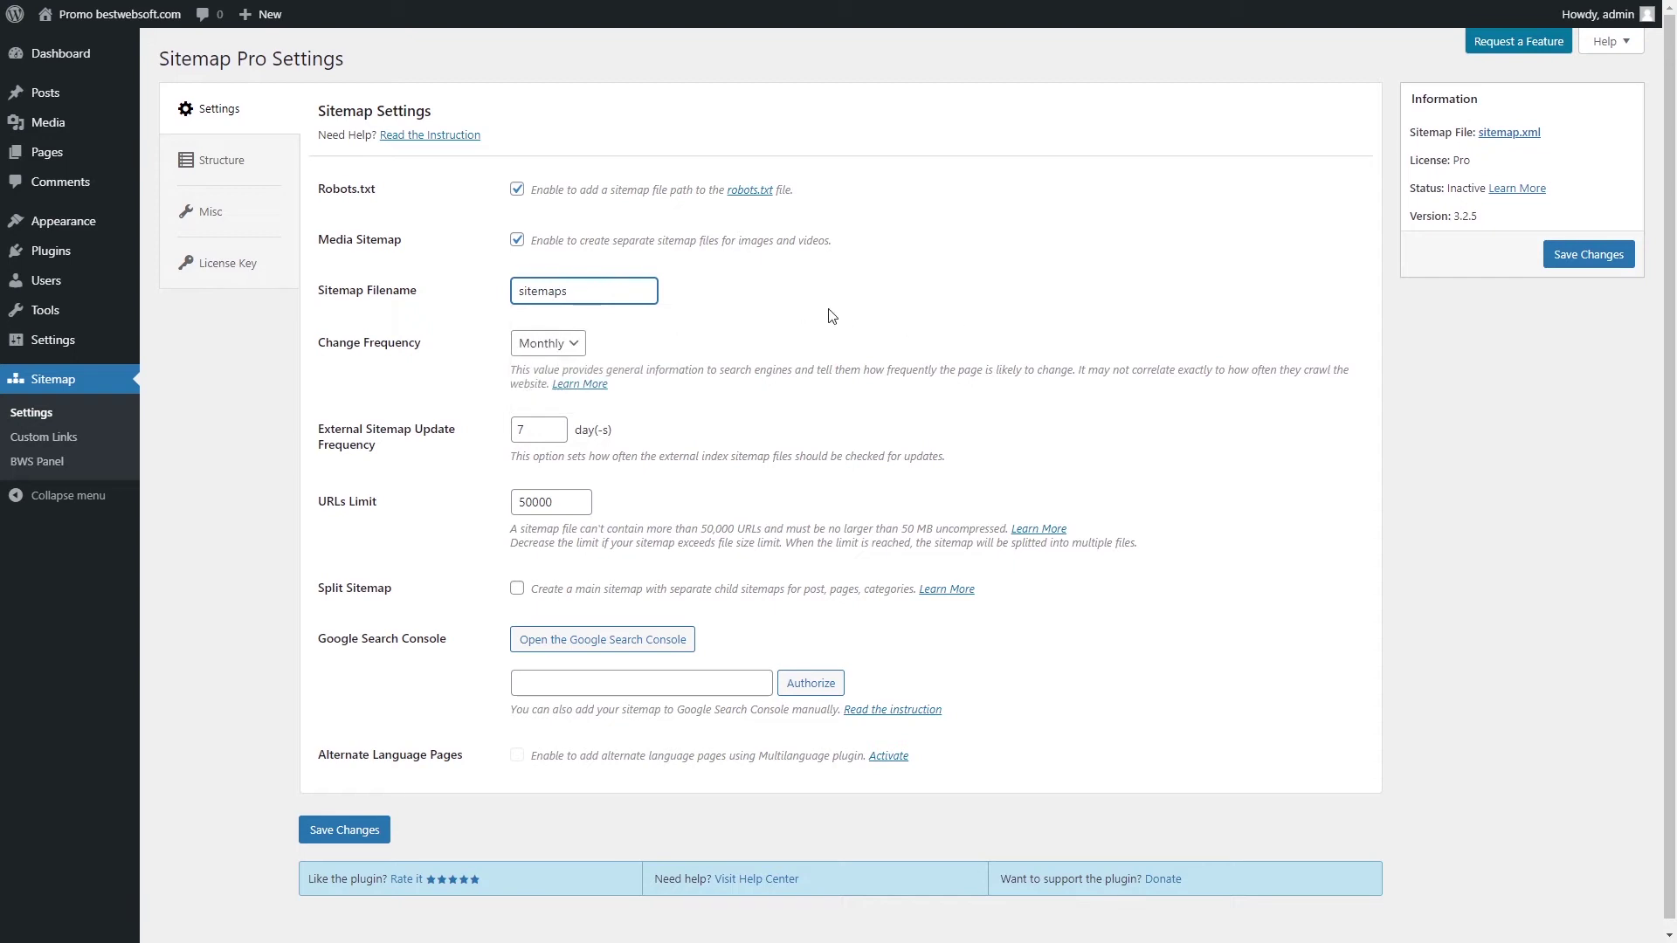
{"action": "left_click", "coordinate": [1586, 262]}
{"action": "left_click", "coordinate": [1584, 320]}
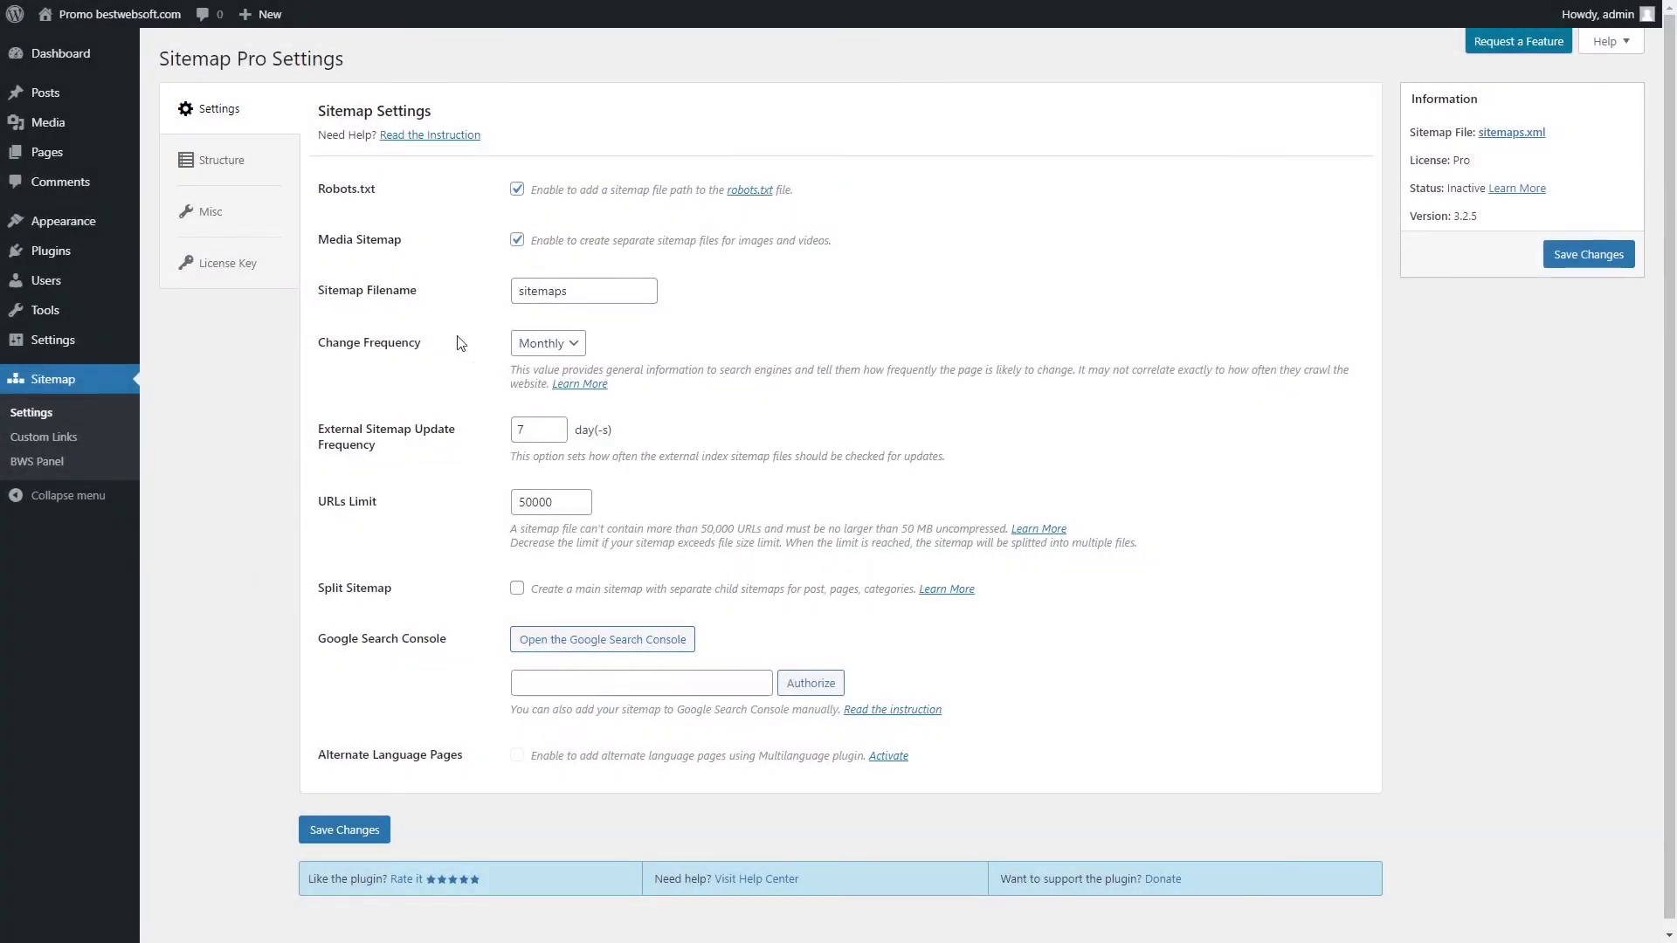
- Set change frequency to Hourly and external update frequency to 1 day, saving each
{"action": "left_click", "coordinate": [576, 344]}
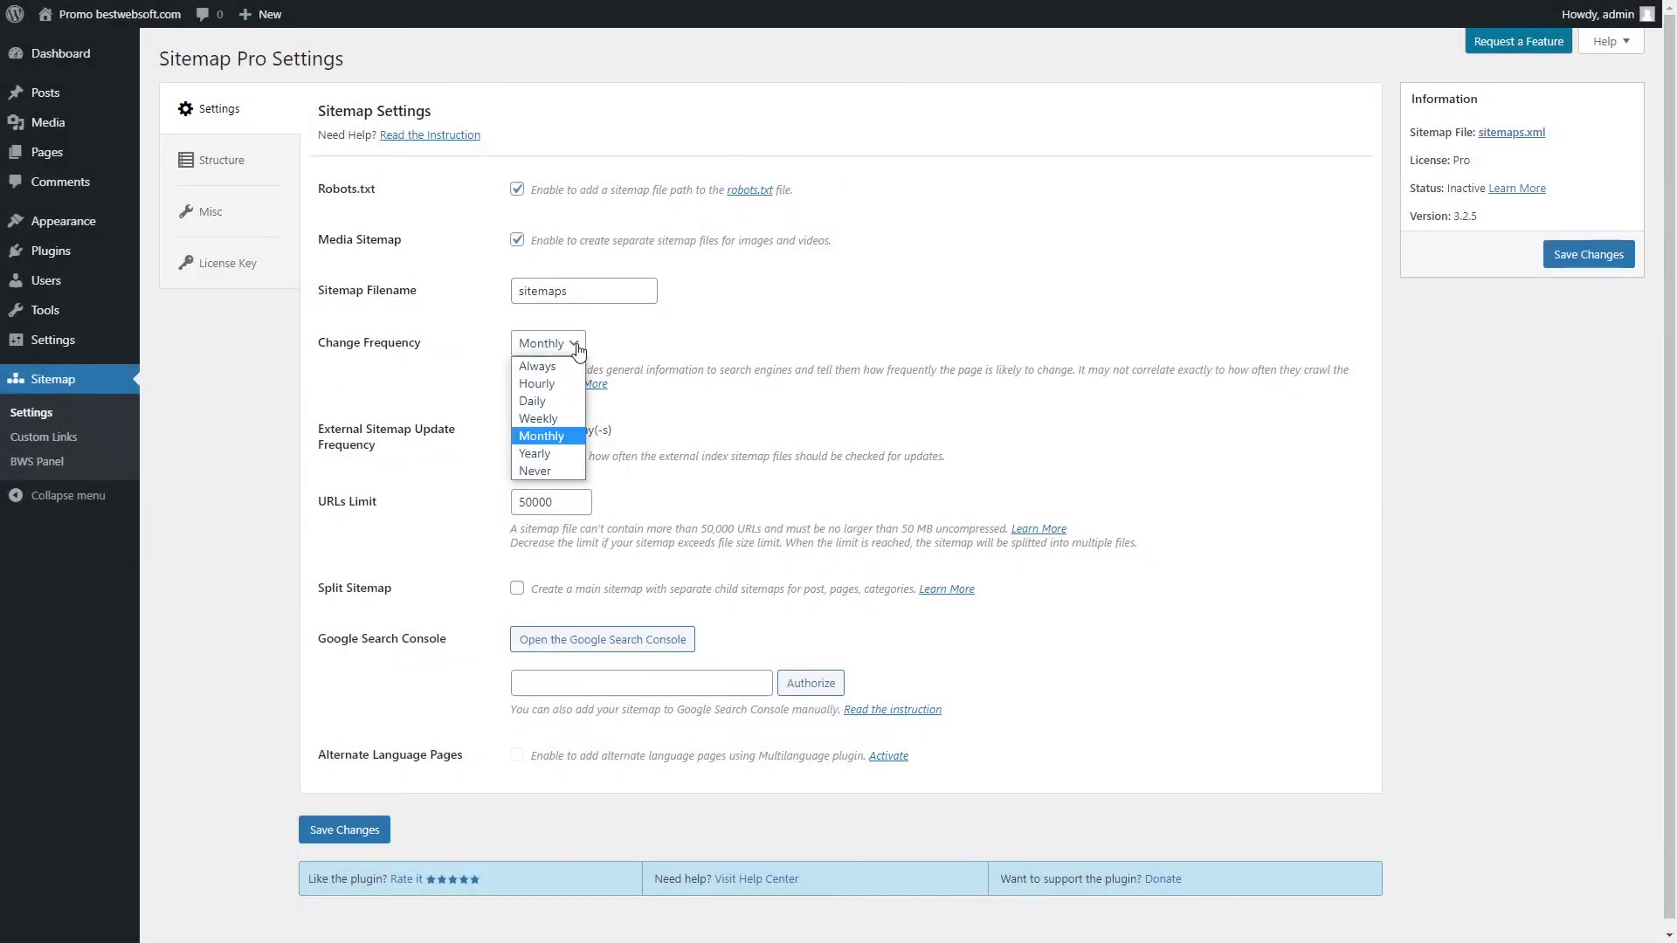
{"action": "left_click", "coordinate": [559, 382]}
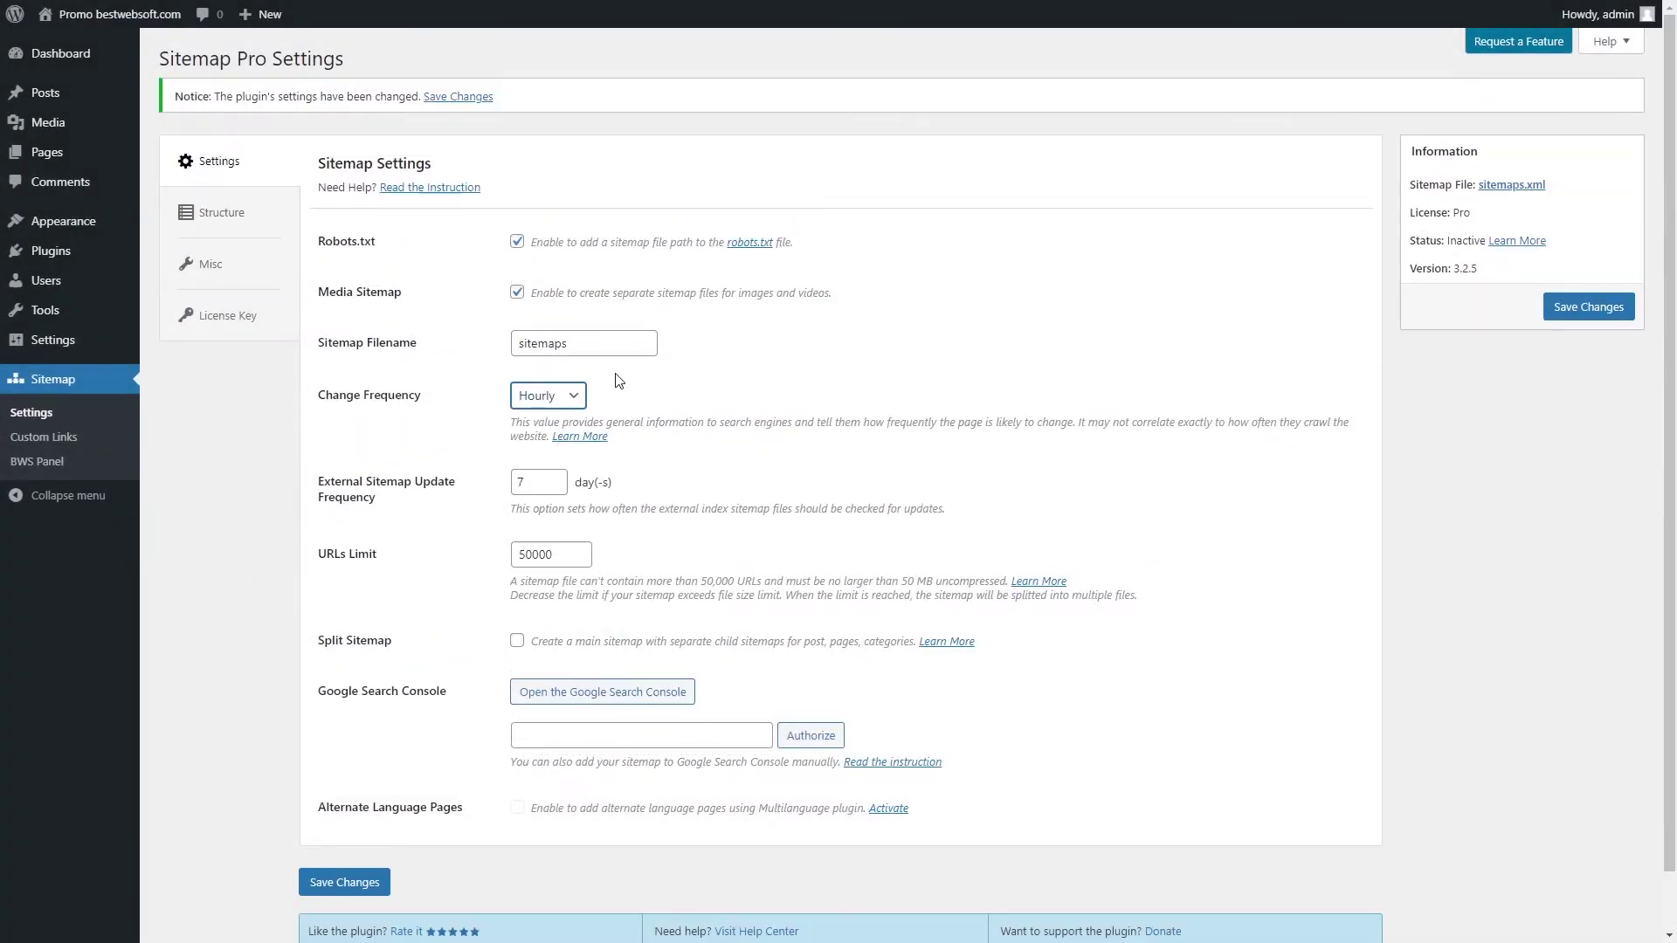
{"action": "left_click", "coordinate": [1583, 310]}
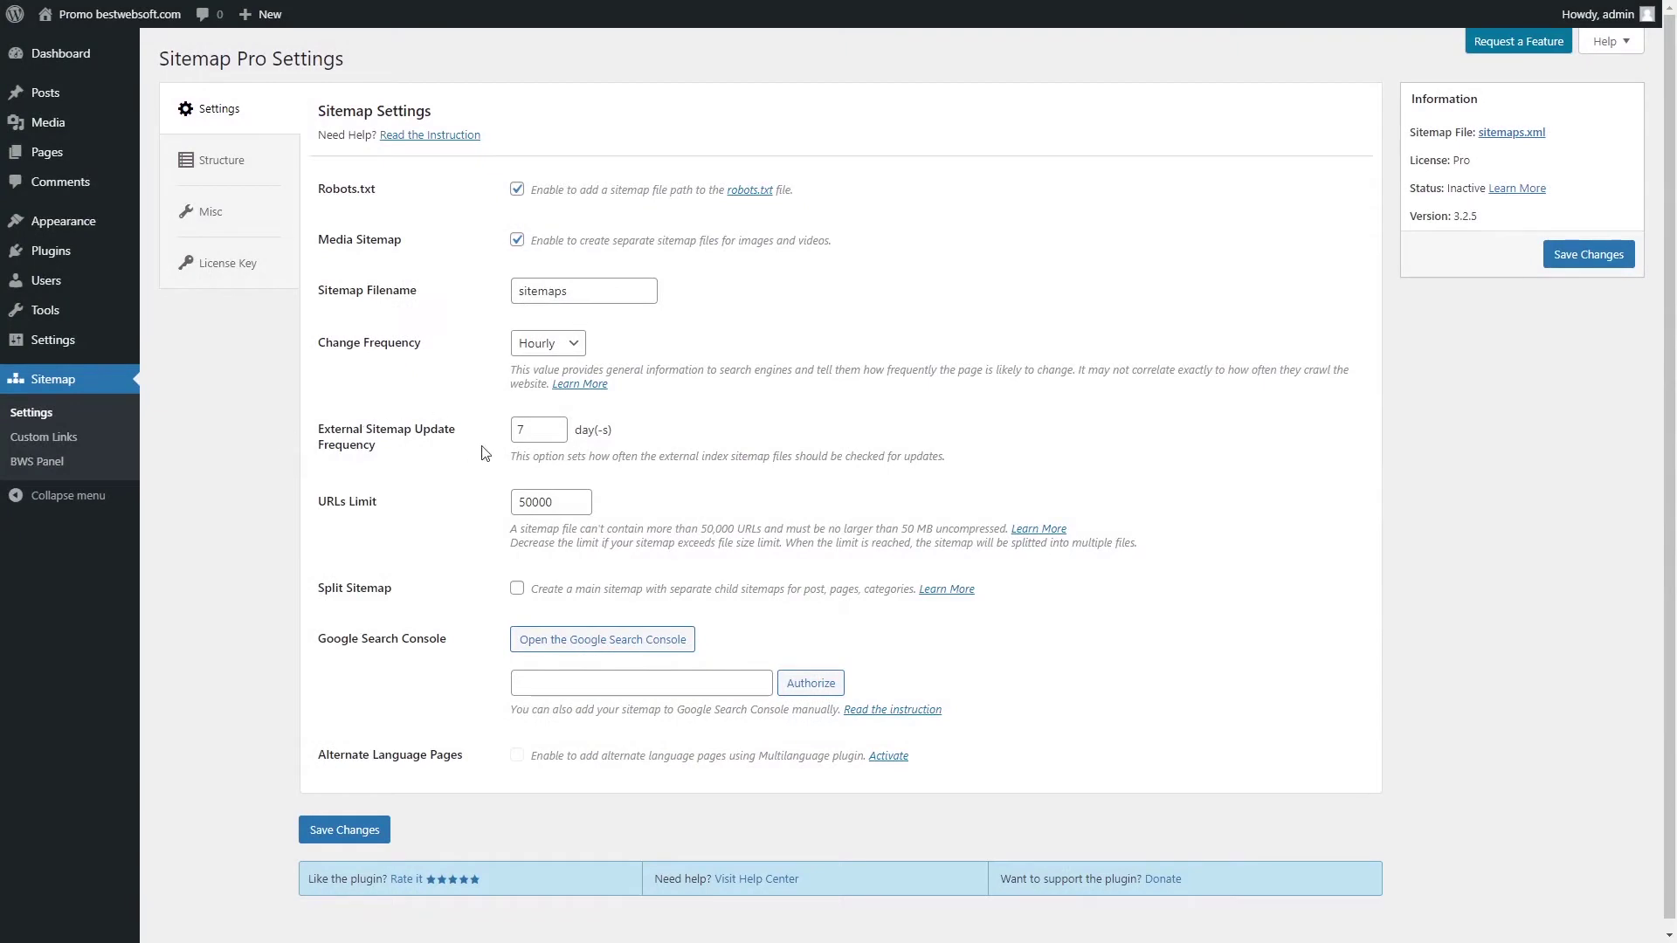
{"action": "left_click", "coordinate": [537, 431]}
{"action": "left_click", "coordinate": [1576, 262]}
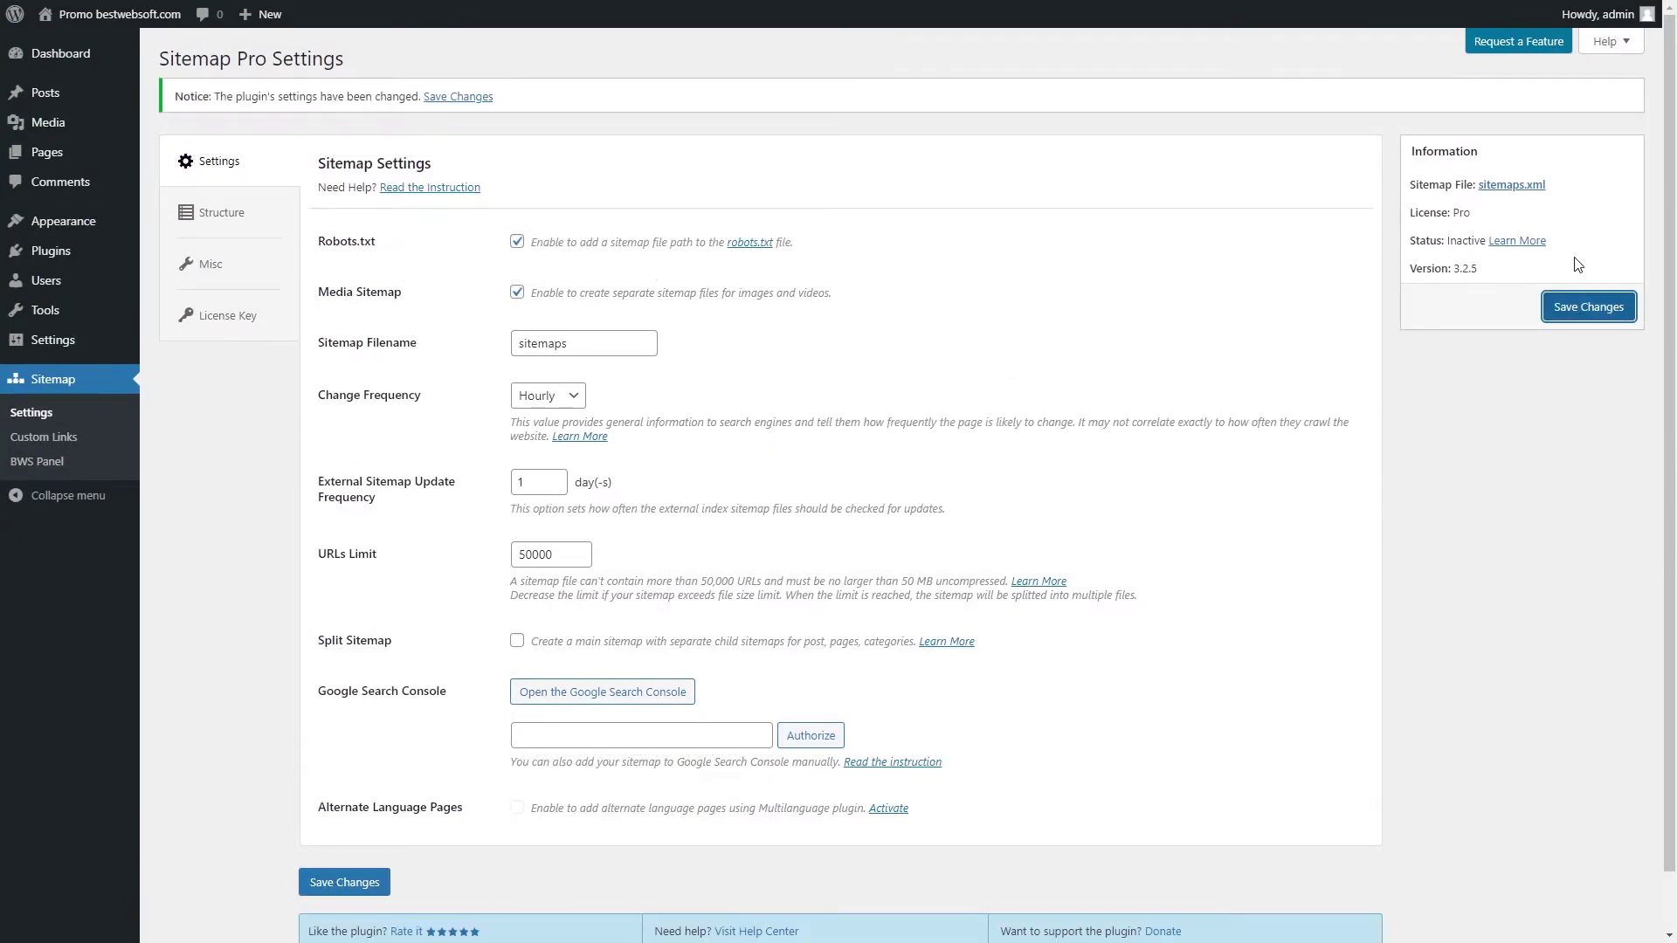
{"action": "left_click", "coordinate": [1577, 321]}
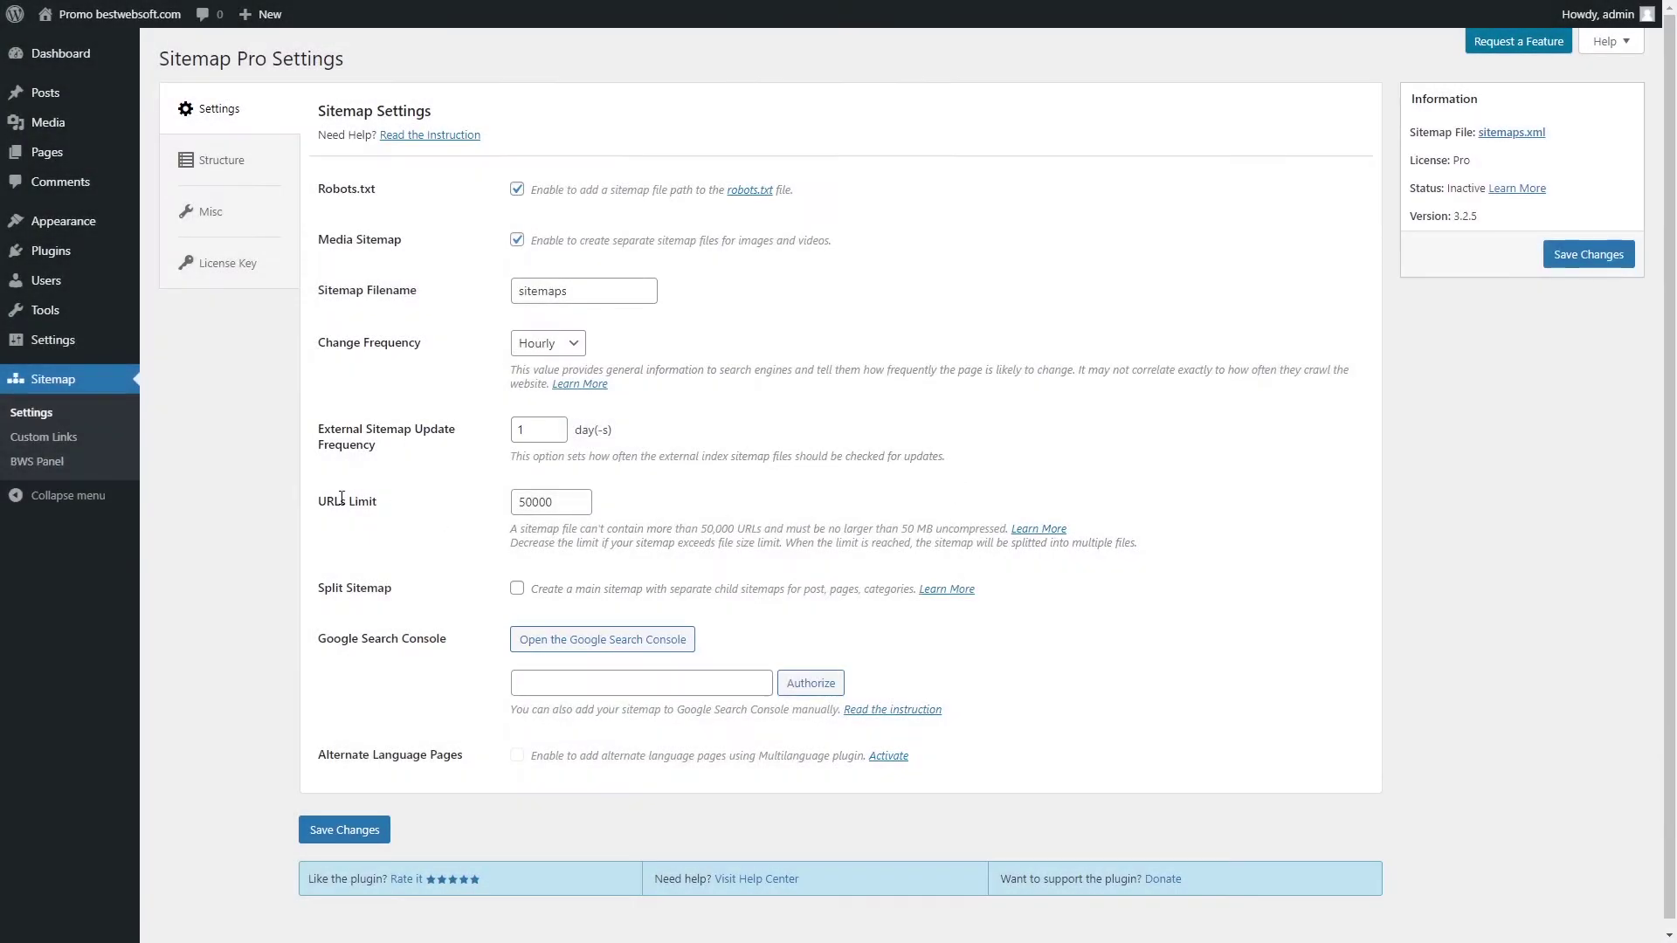
- Set the URLs limit to 20000 and enable Split Sitemap, saving each change
{"action": "left_click", "coordinate": [526, 502]}
{"action": "left_click", "coordinate": [1572, 259]}
{"action": "left_click", "coordinate": [1588, 309]}
{"action": "left_click", "coordinate": [517, 587]}
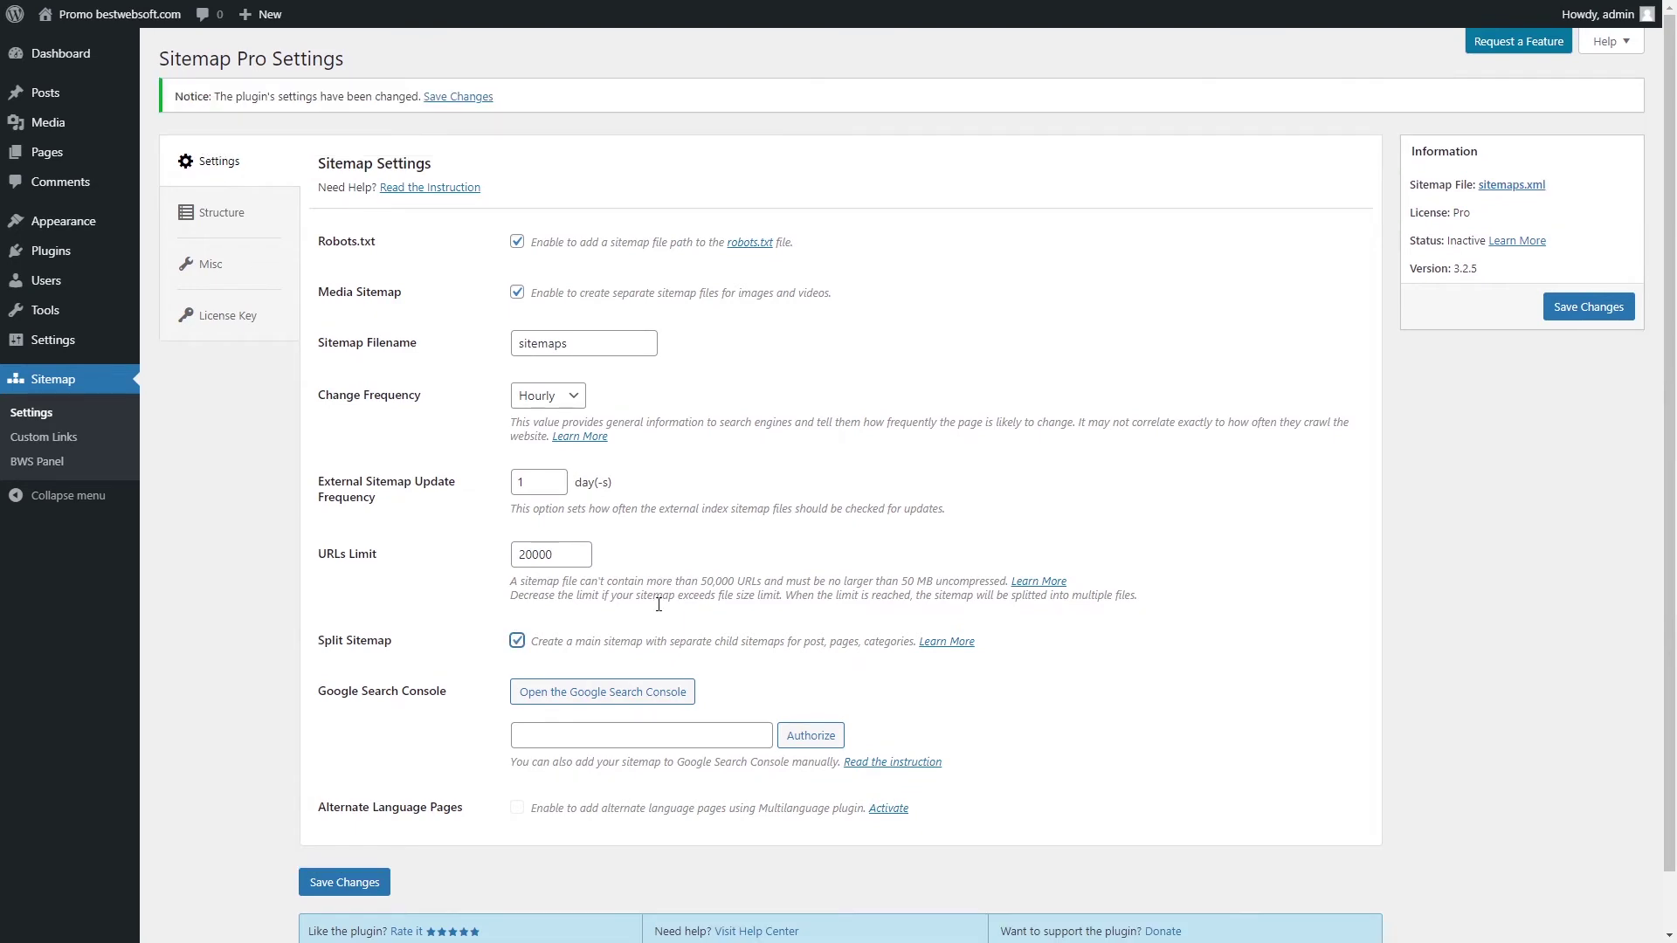
{"action": "left_click", "coordinate": [1583, 312]}
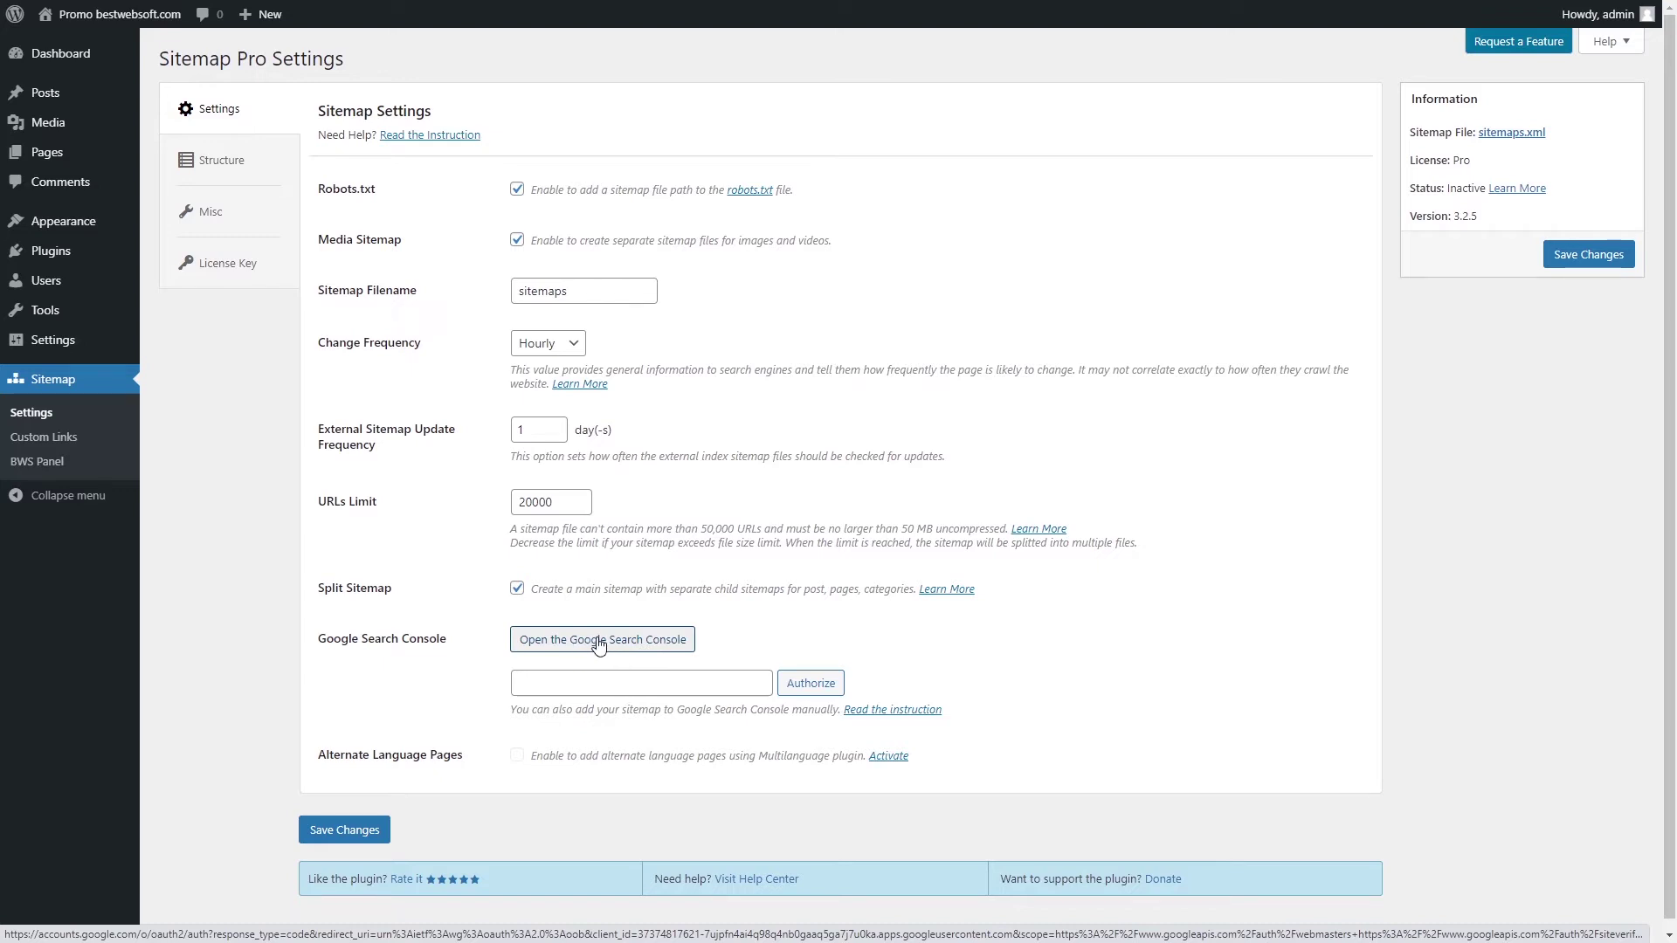
- Copy the Google Search Console authorization code into the plugin field and submit it
{"action": "left_click", "coordinate": [604, 644]}
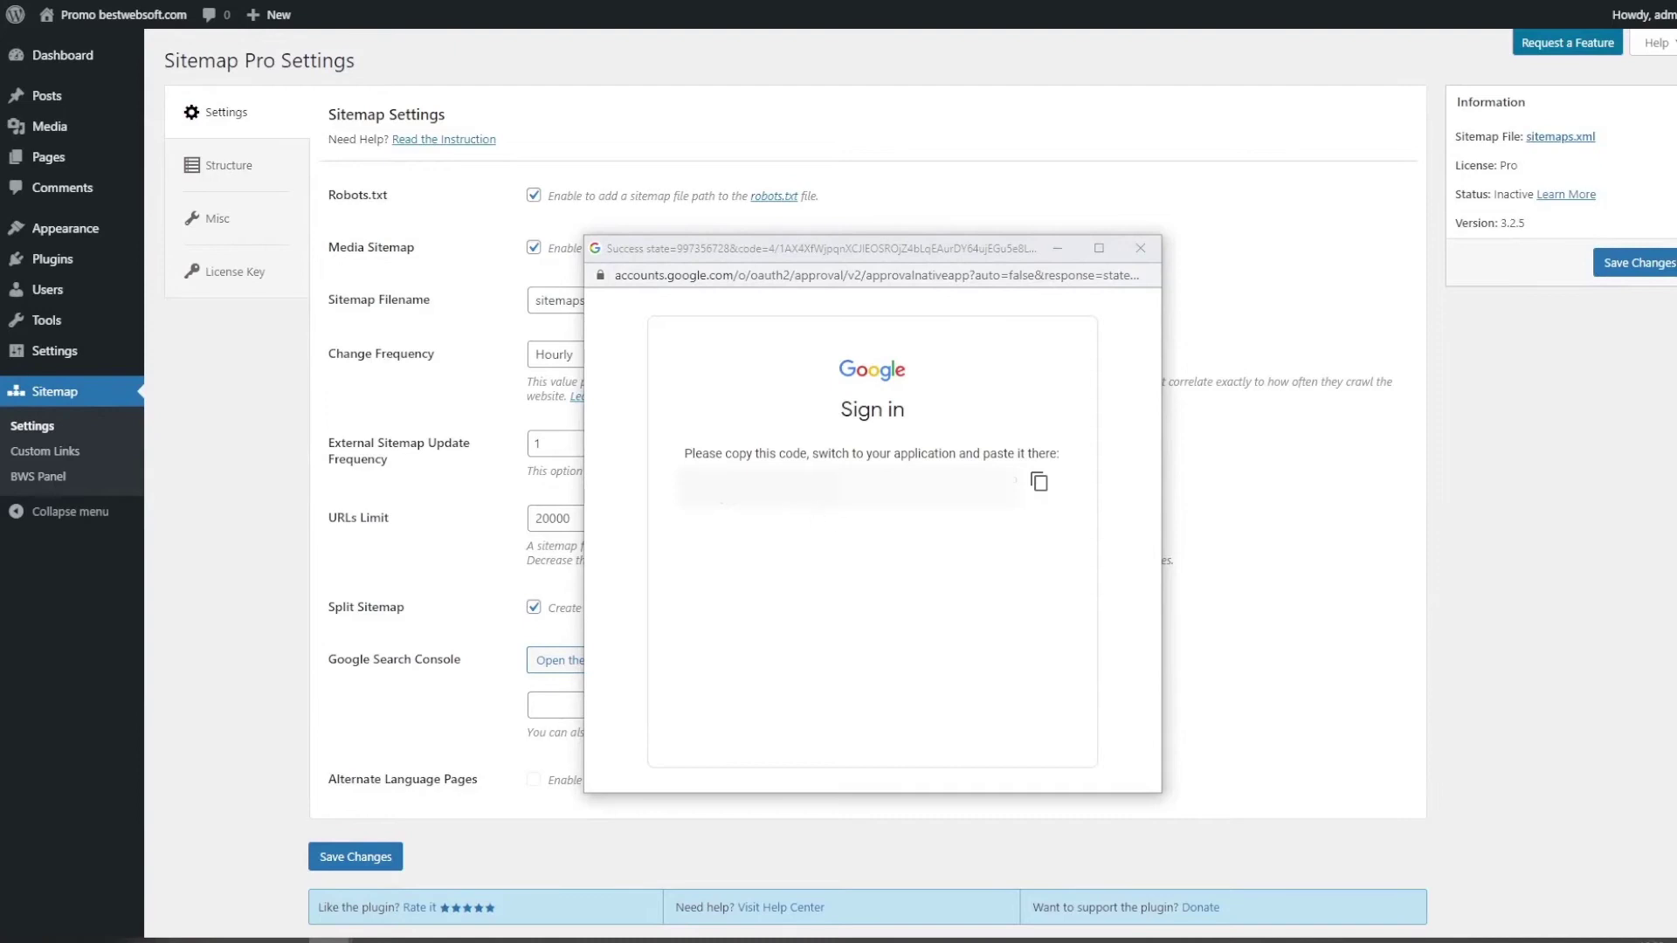
{"action": "left_click", "coordinate": [1041, 483]}
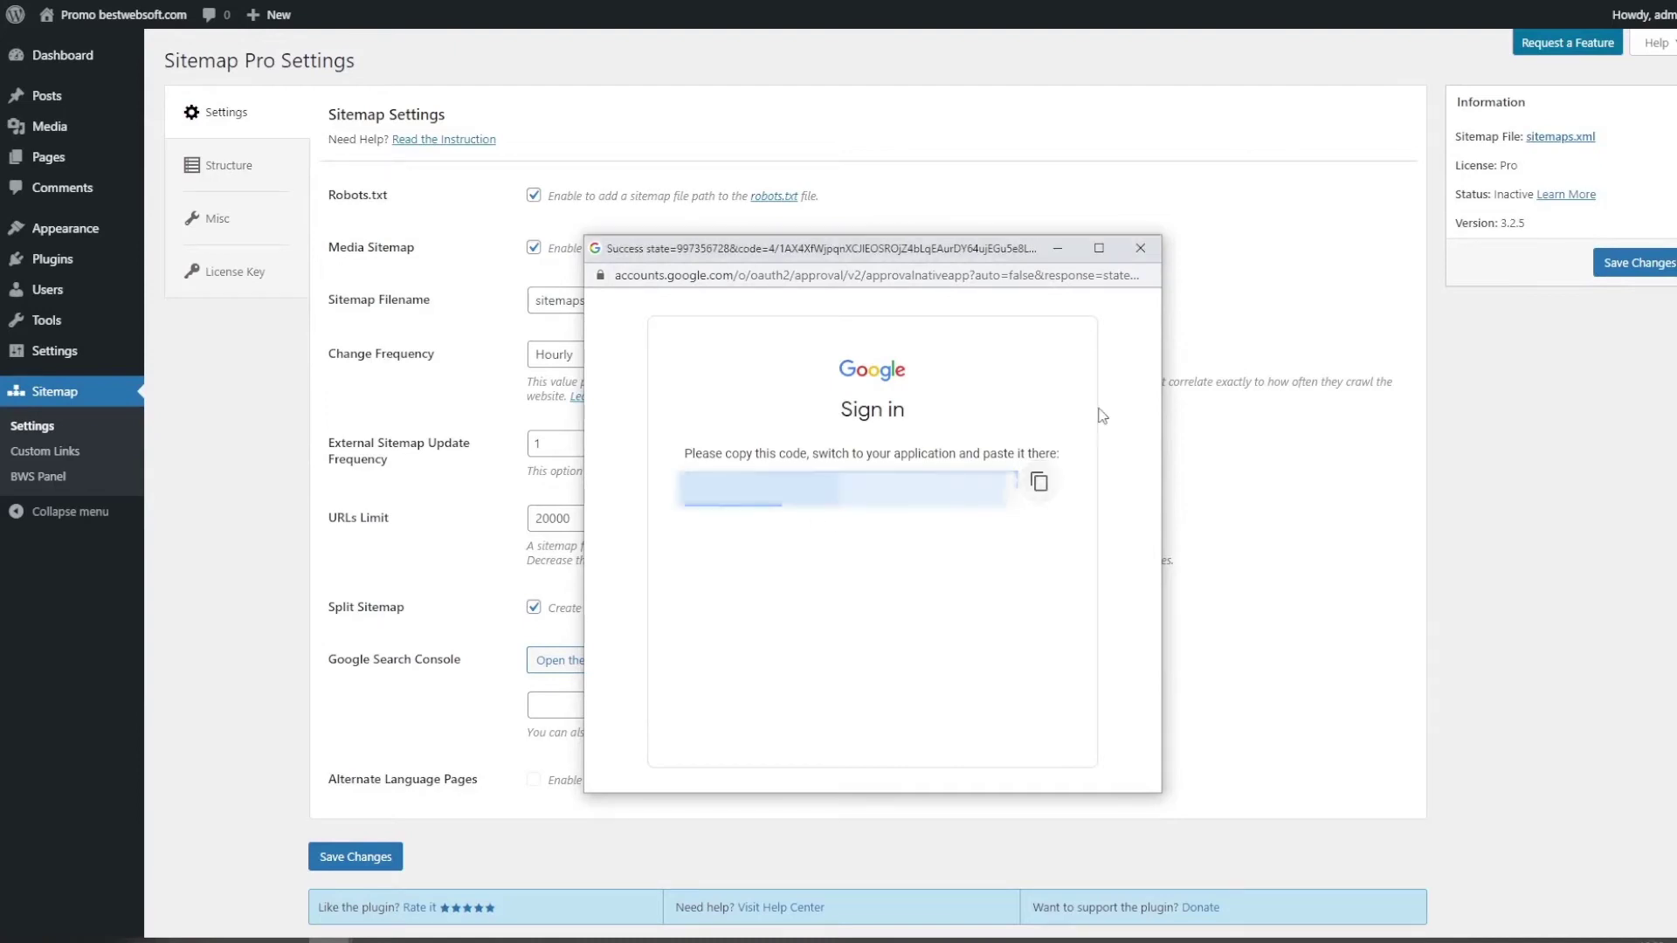
{"action": "left_click", "coordinate": [1140, 248]}
{"action": "left_click", "coordinate": [632, 708]}
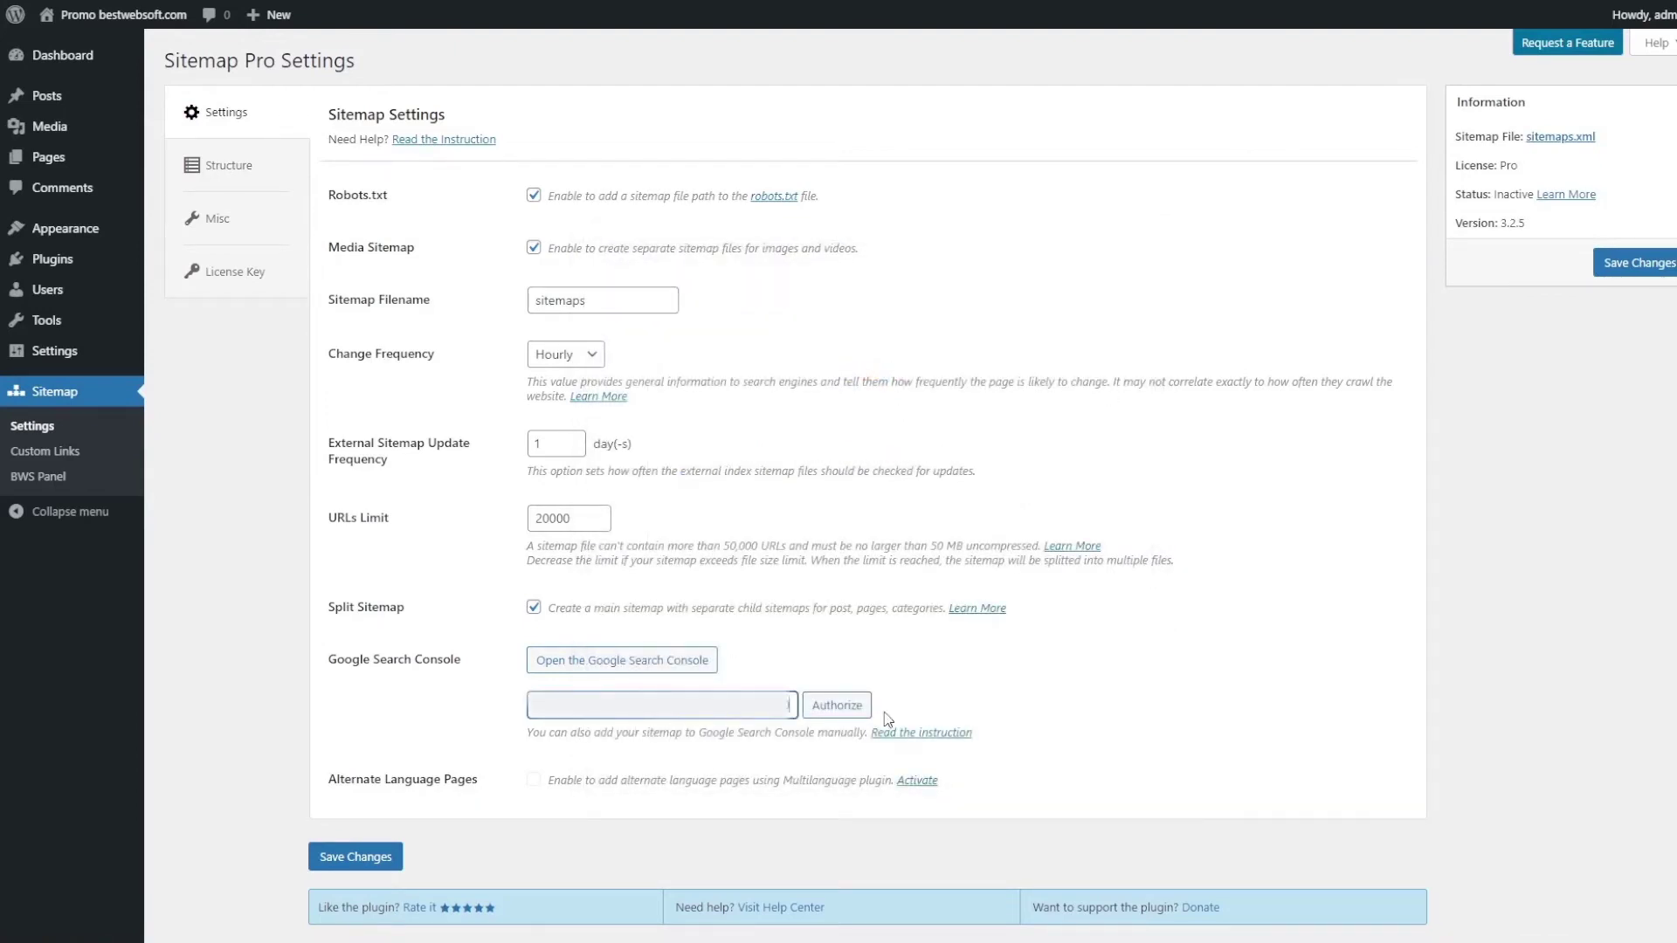
{"action": "left_click", "coordinate": [850, 708]}
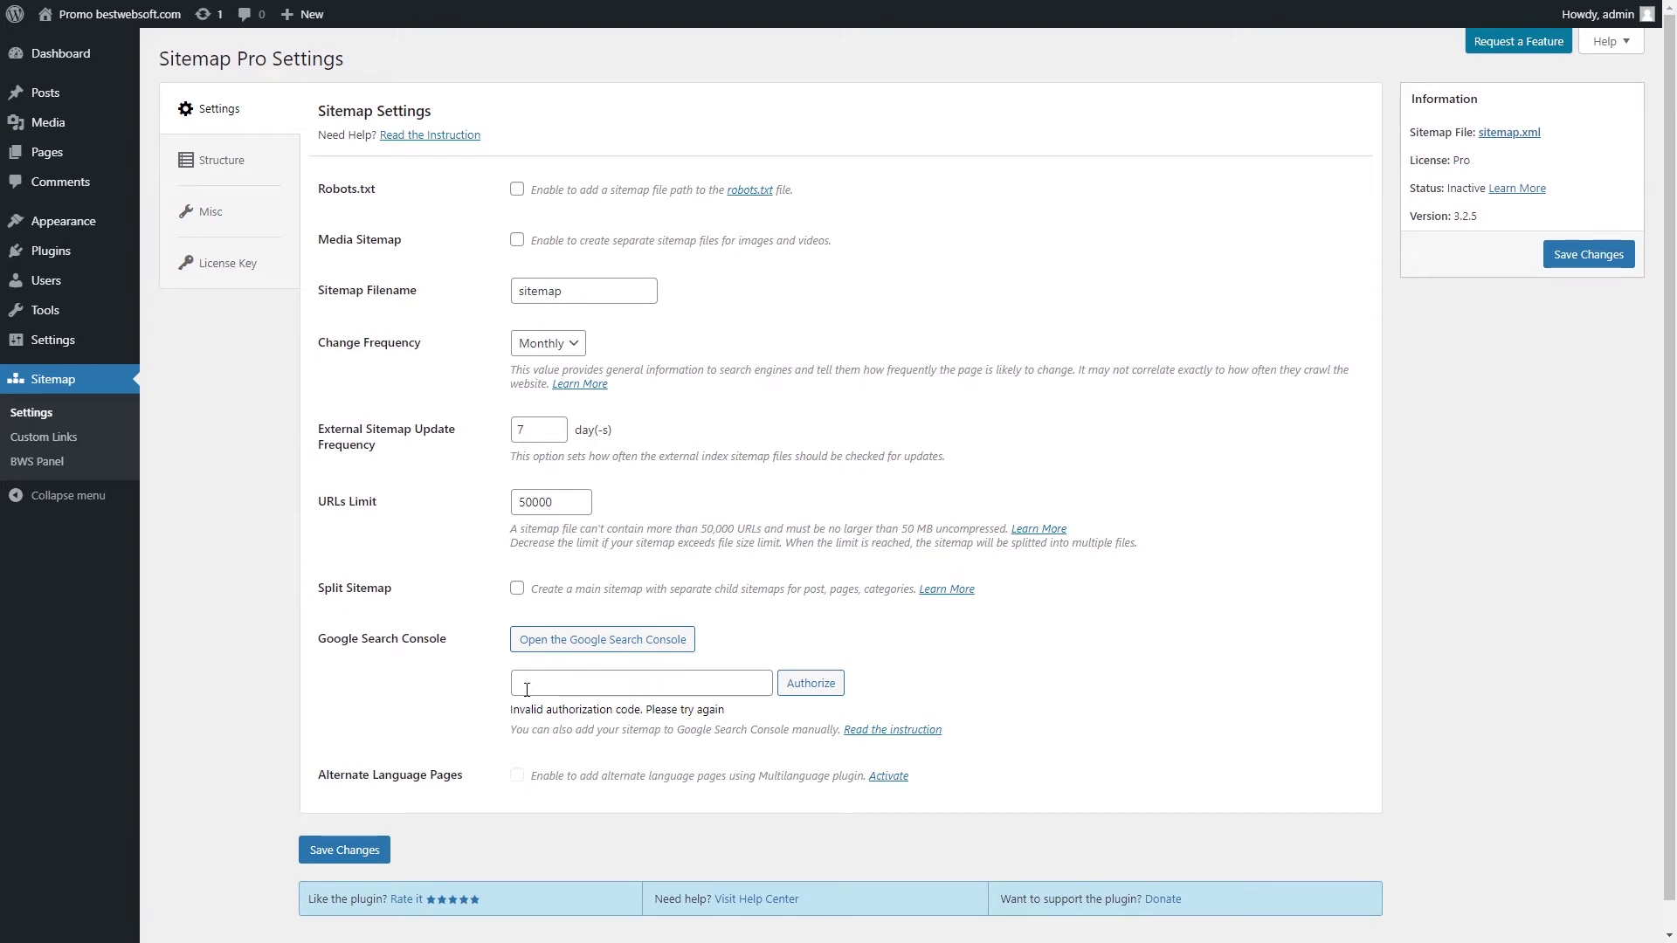
{"action": "left_click_drag", "start_coordinate": [504, 714], "coordinate": [736, 715]}
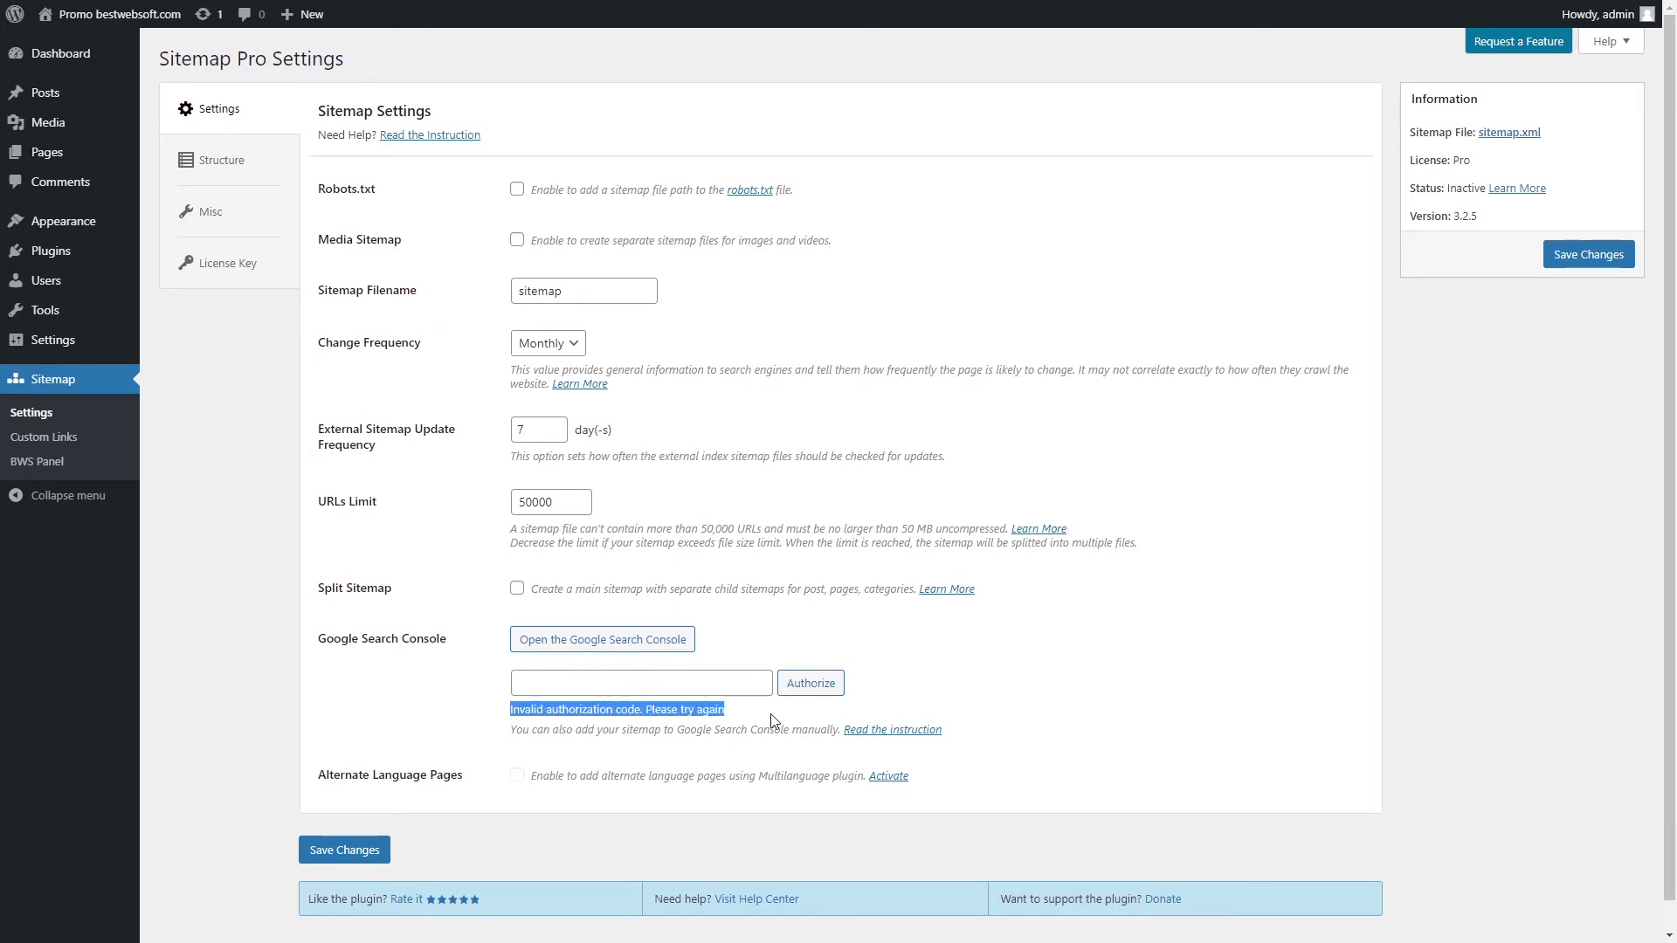
{"action": "left_click", "coordinate": [772, 720]}
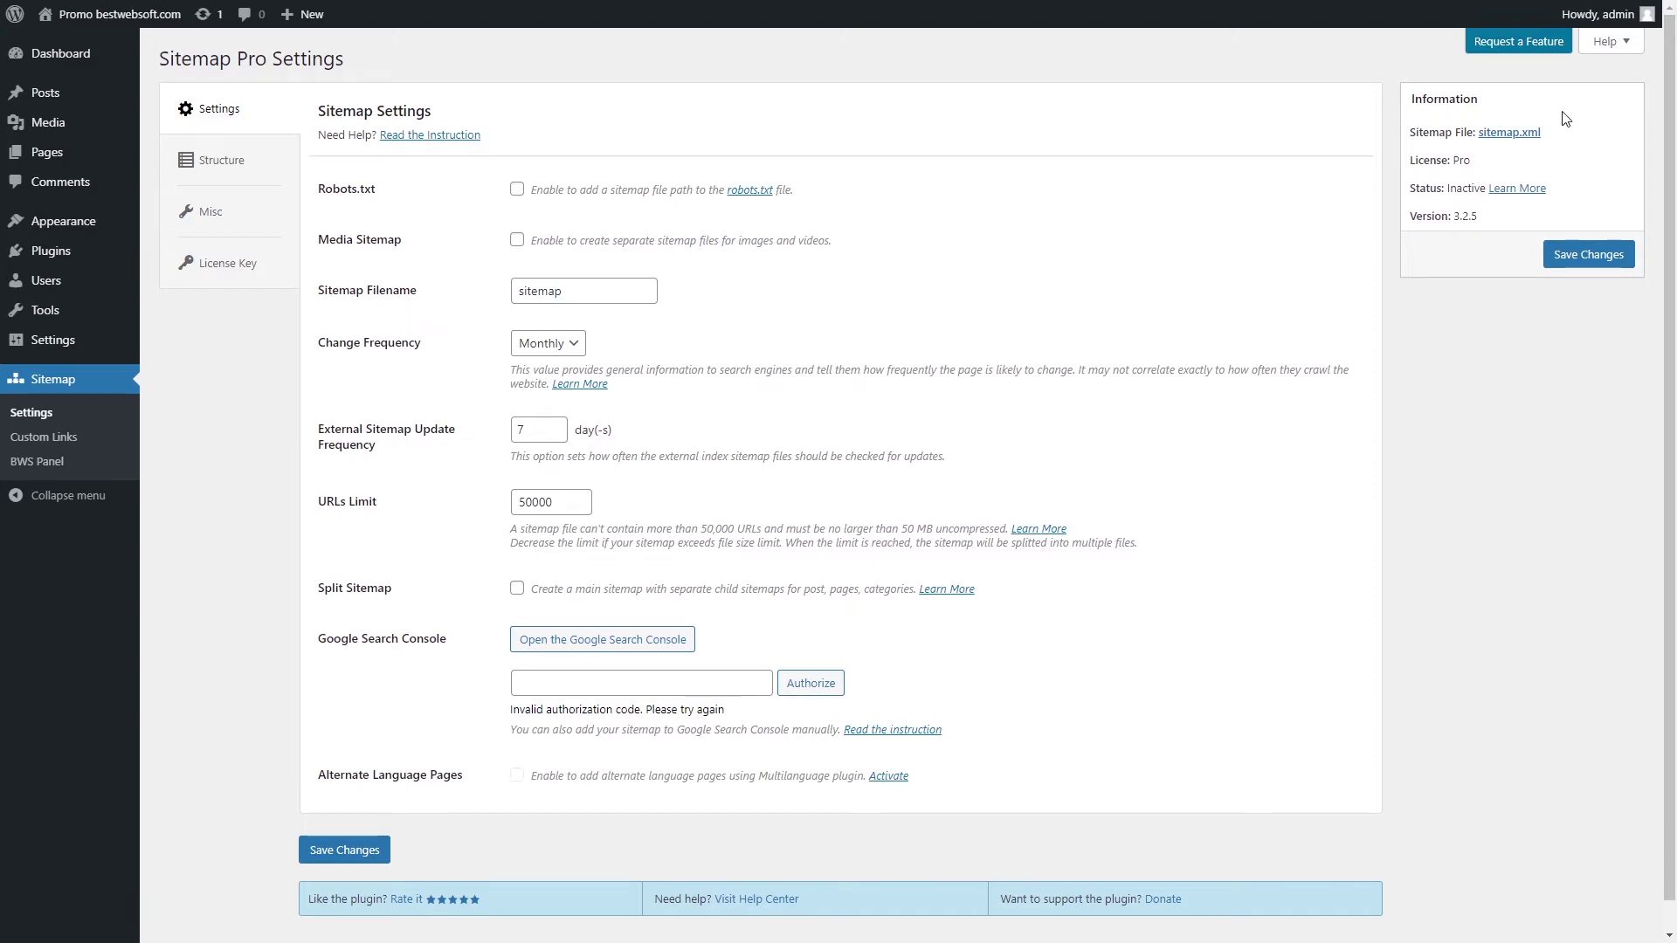
{"action": "left_click_drag", "start_coordinate": [1564, 136], "coordinate": [1476, 134]}
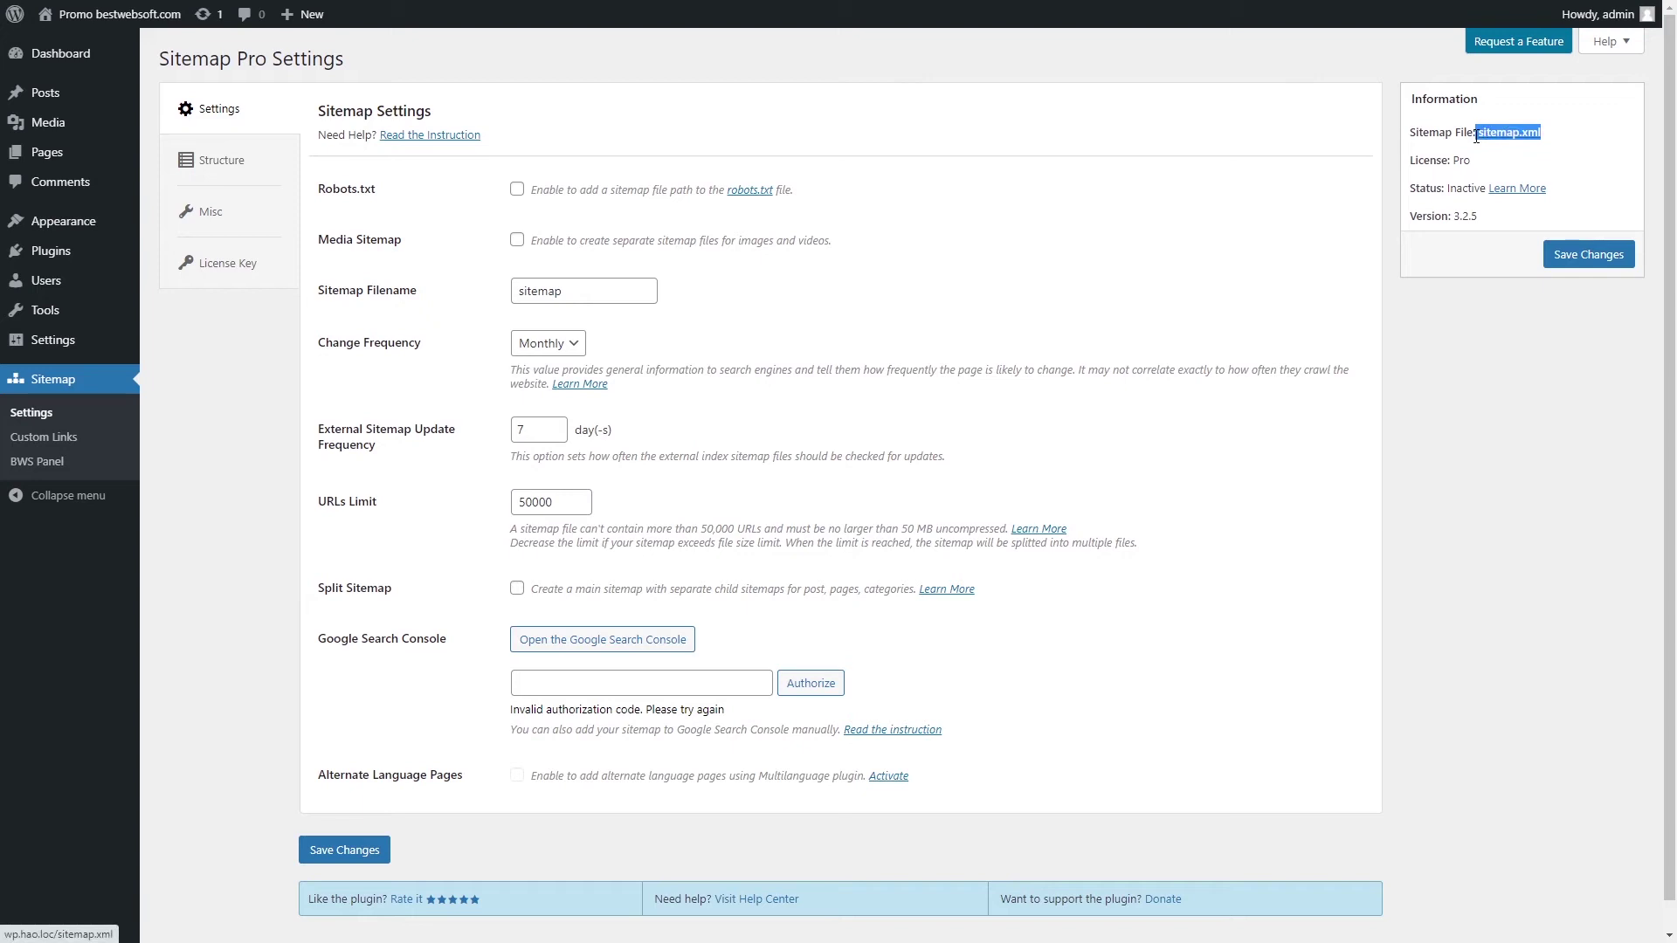
{"action": "left_click", "coordinate": [1493, 350]}
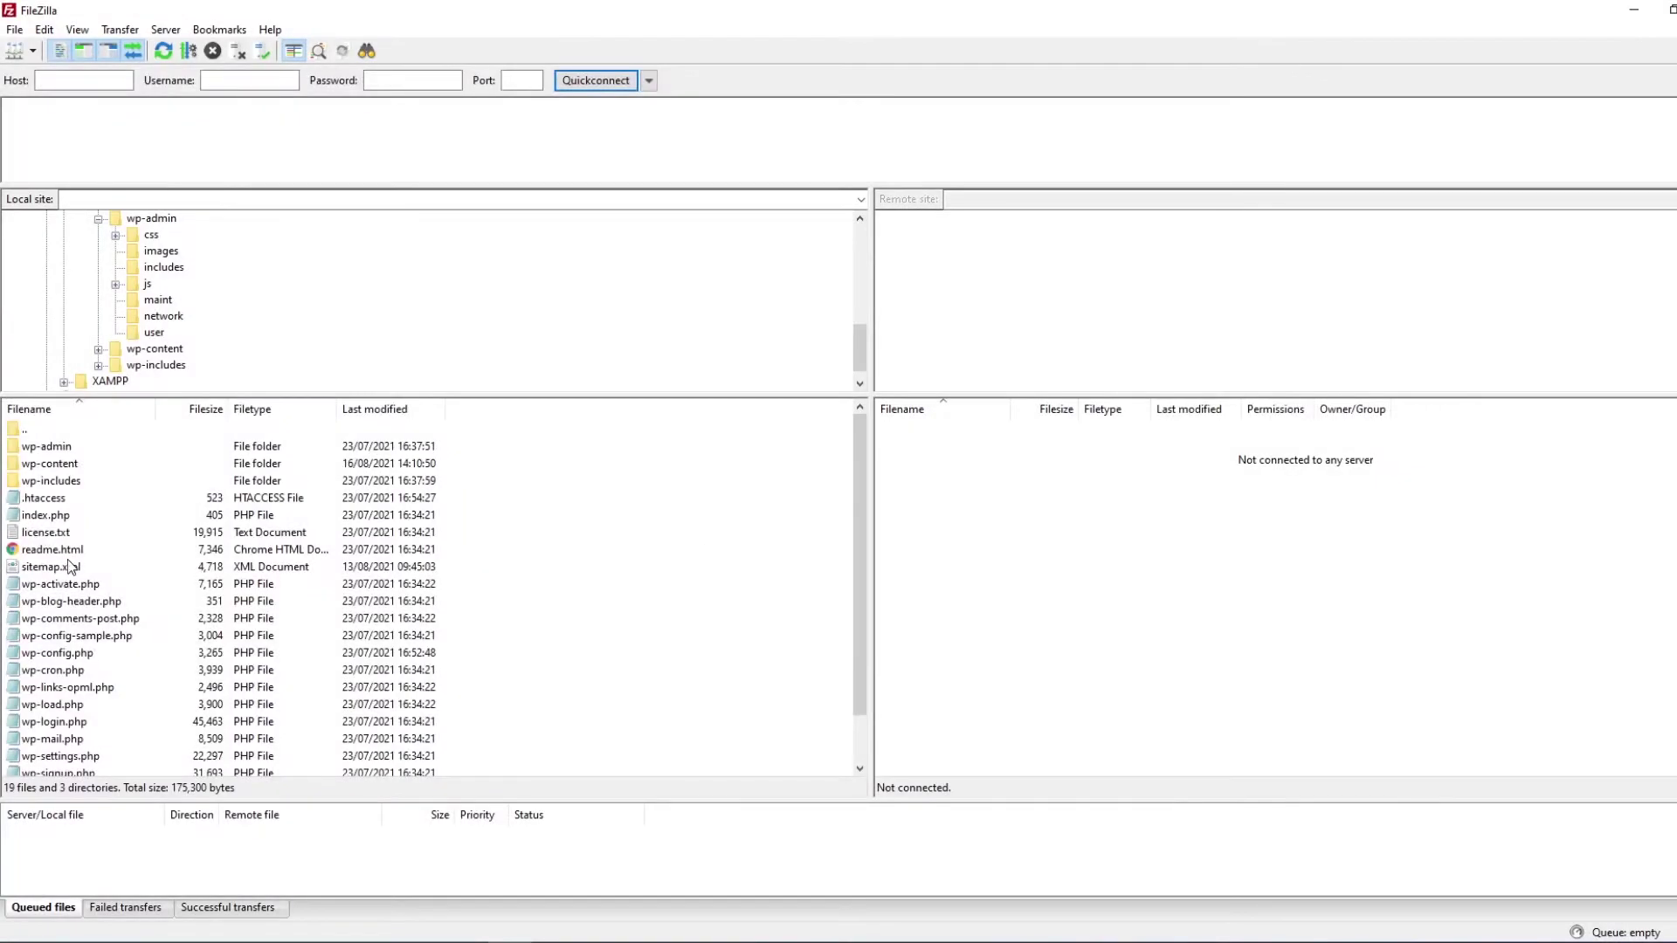
- Select sitemap.xml in FileZilla's local WordPress root folder
{"action": "left_click", "coordinate": [70, 566]}
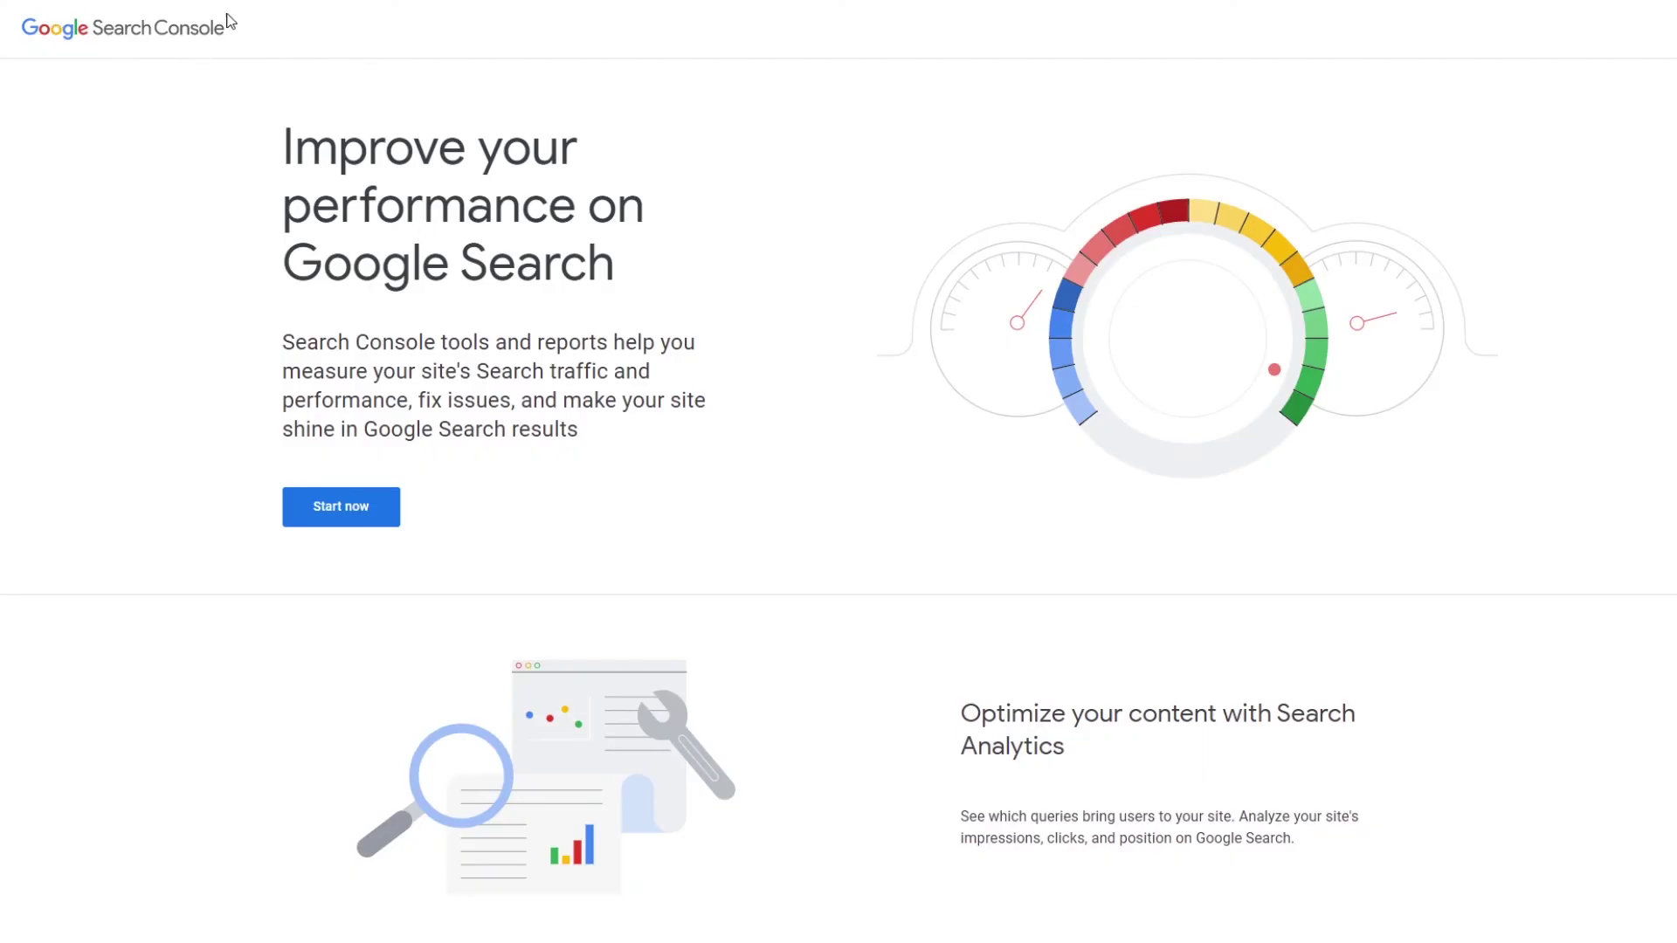
{"action": "left_click", "coordinate": [338, 509]}
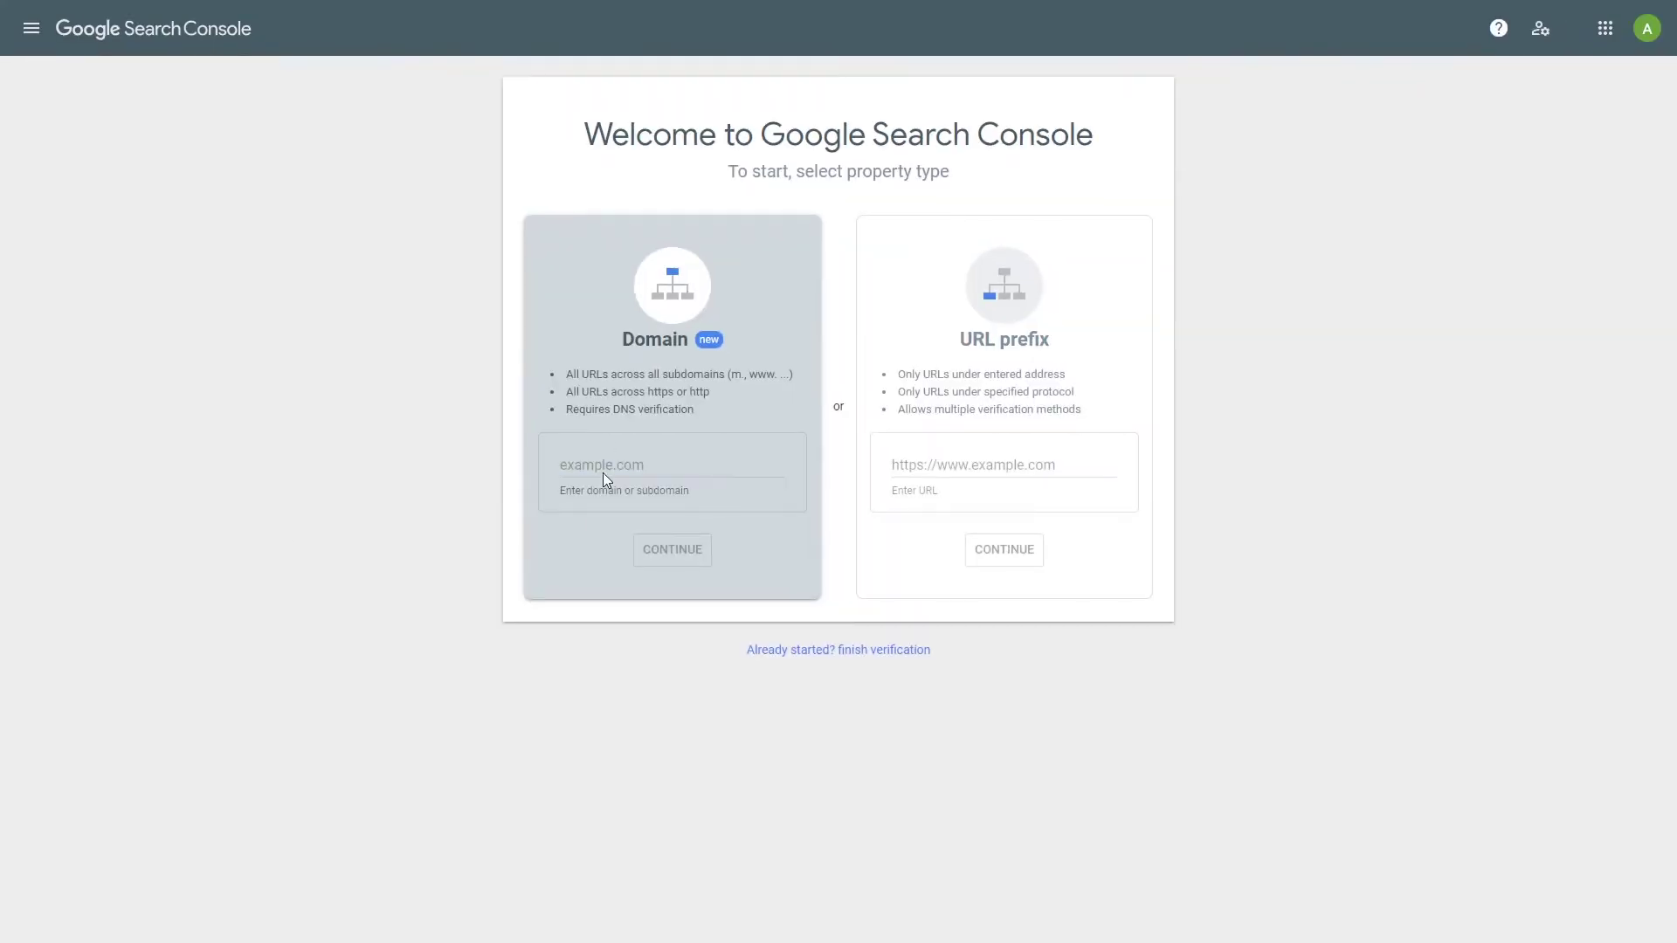
{"action": "left_click", "coordinate": [954, 465]}
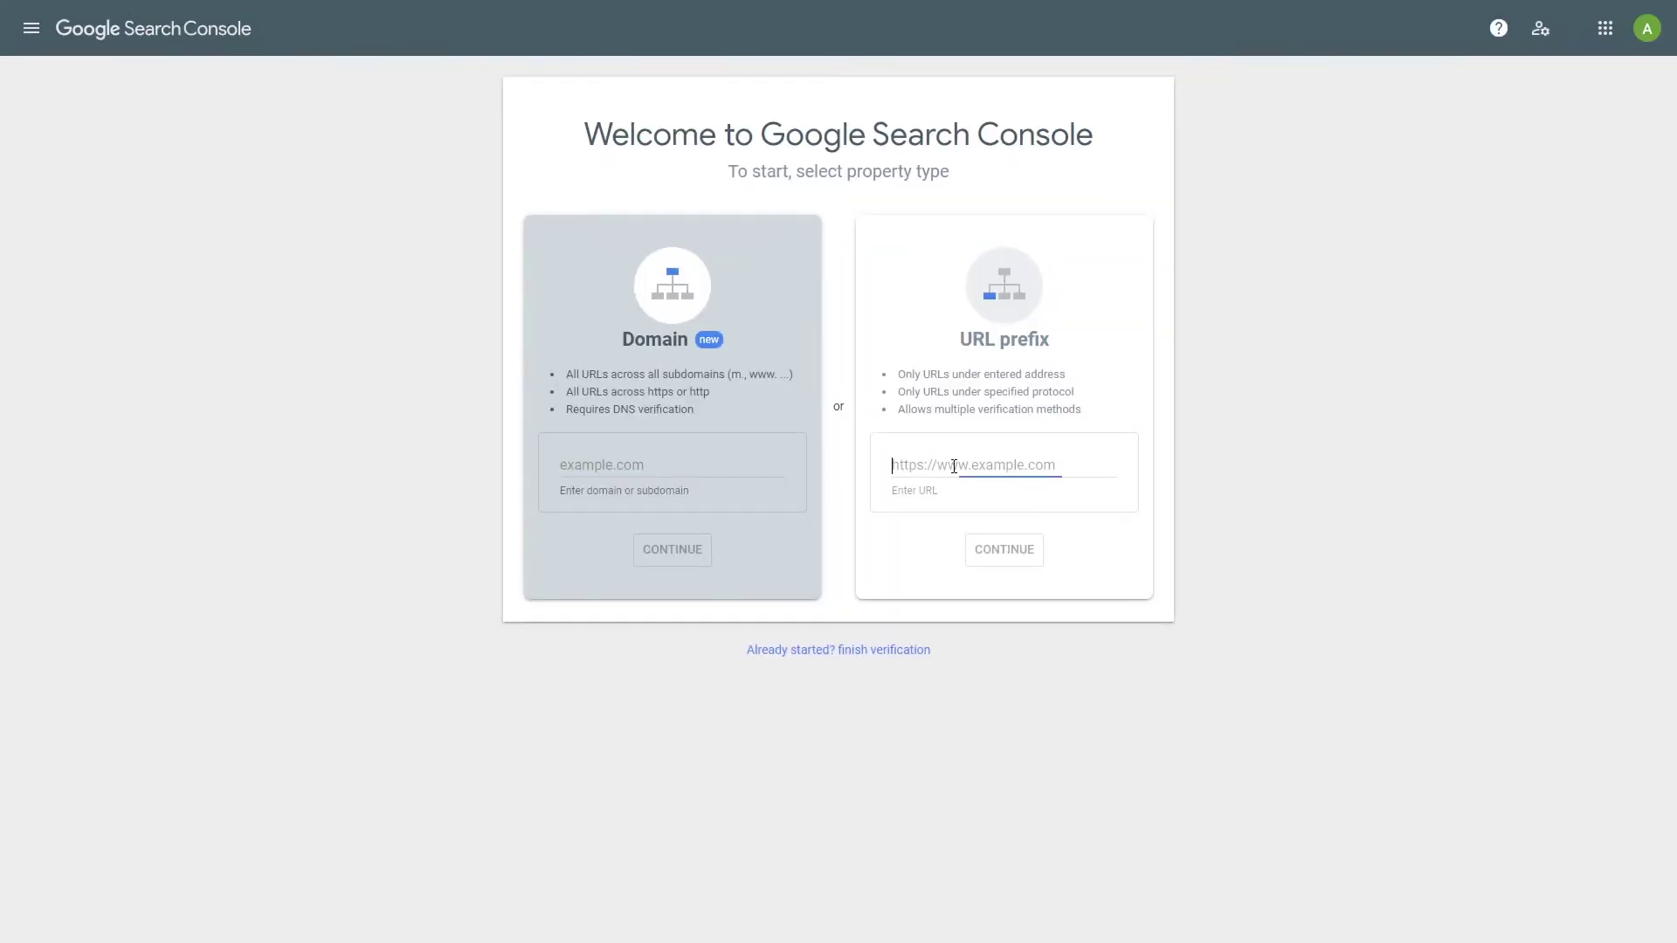
{"action": "type", "text": "https://demo.com"}
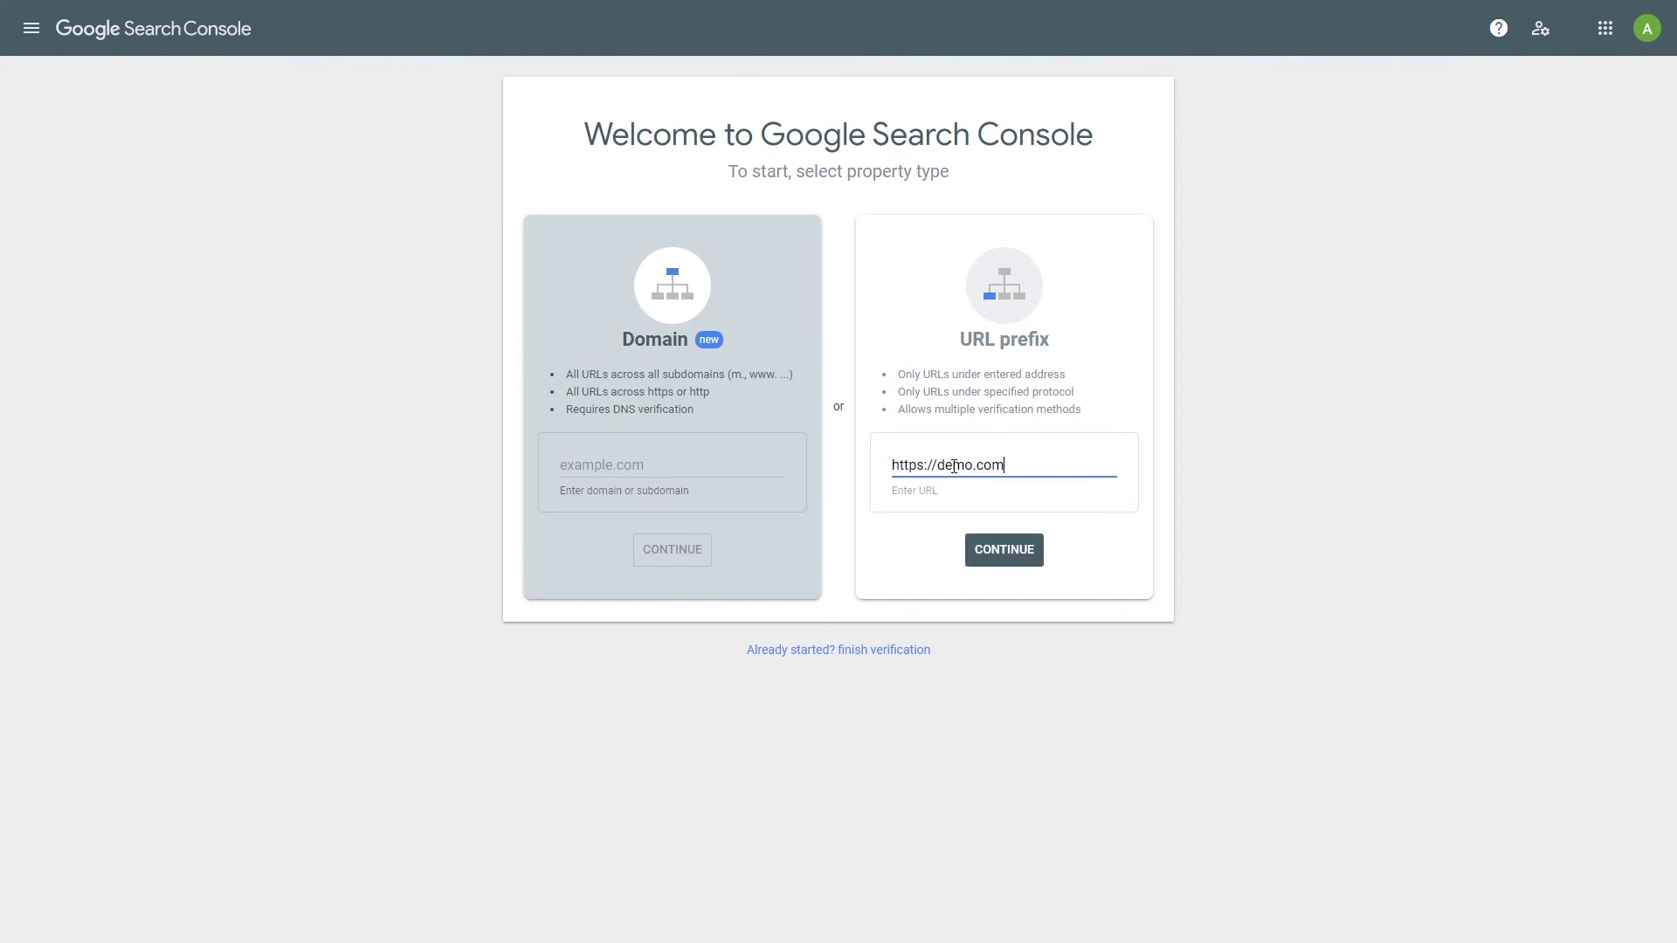
{"action": "left_click", "coordinate": [1004, 552]}
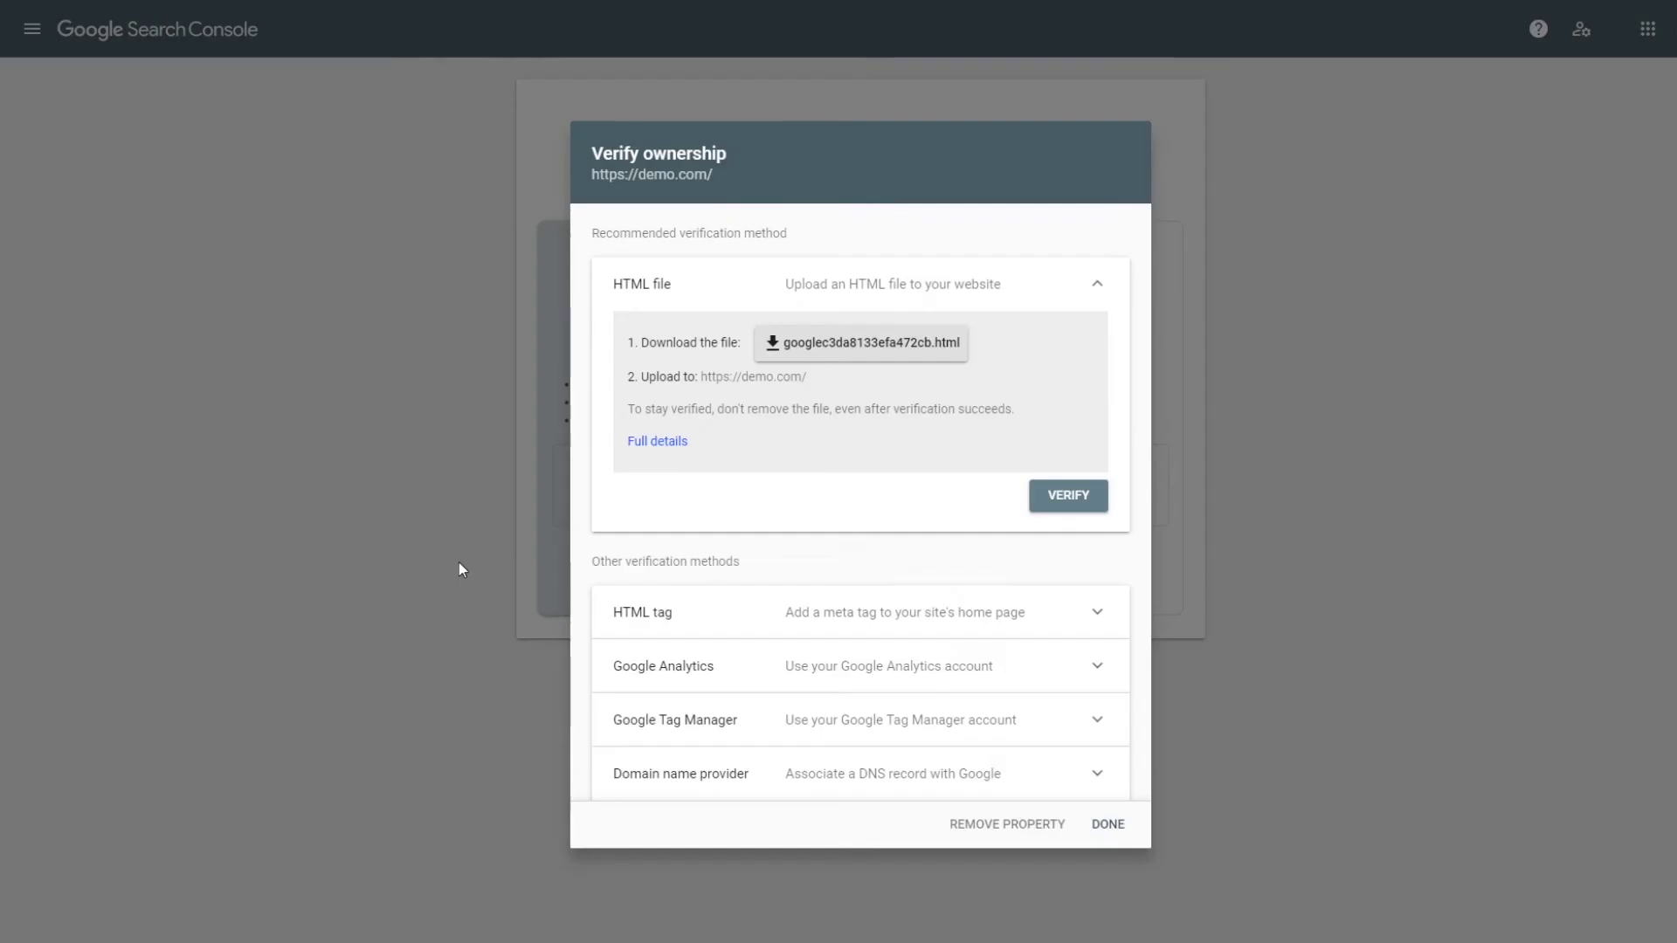
- Download the HTML verification file and find it beside sitemap.xml in the site folder
{"action": "left_click", "coordinate": [871, 345]}
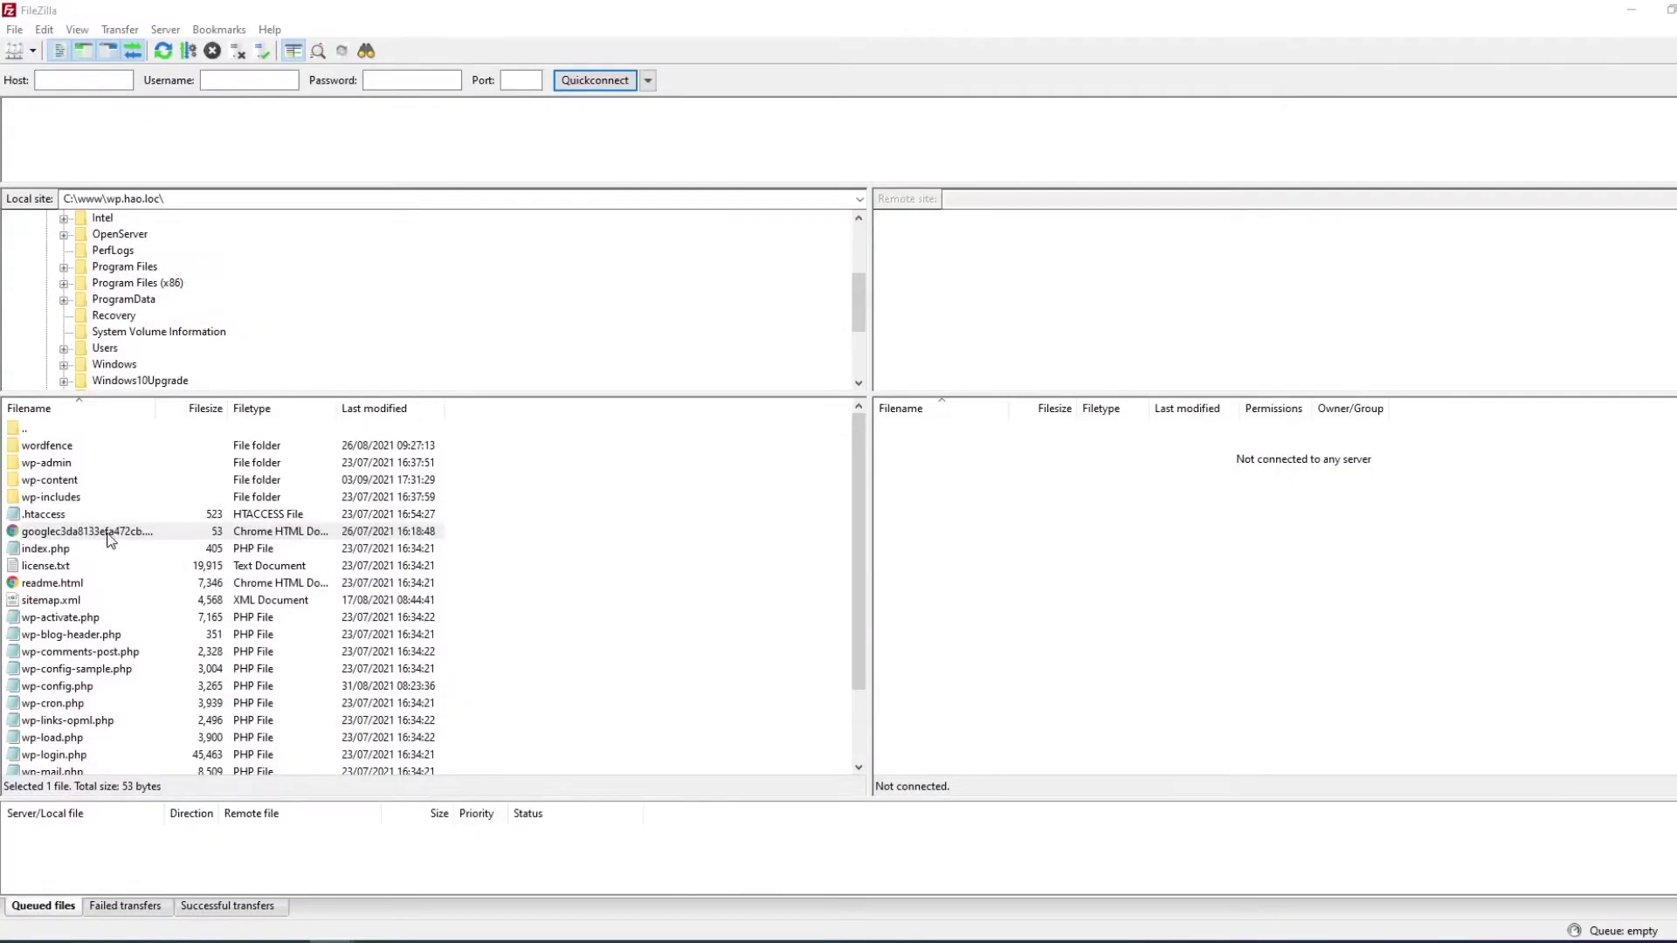
{"action": "left_click", "coordinate": [110, 534]}
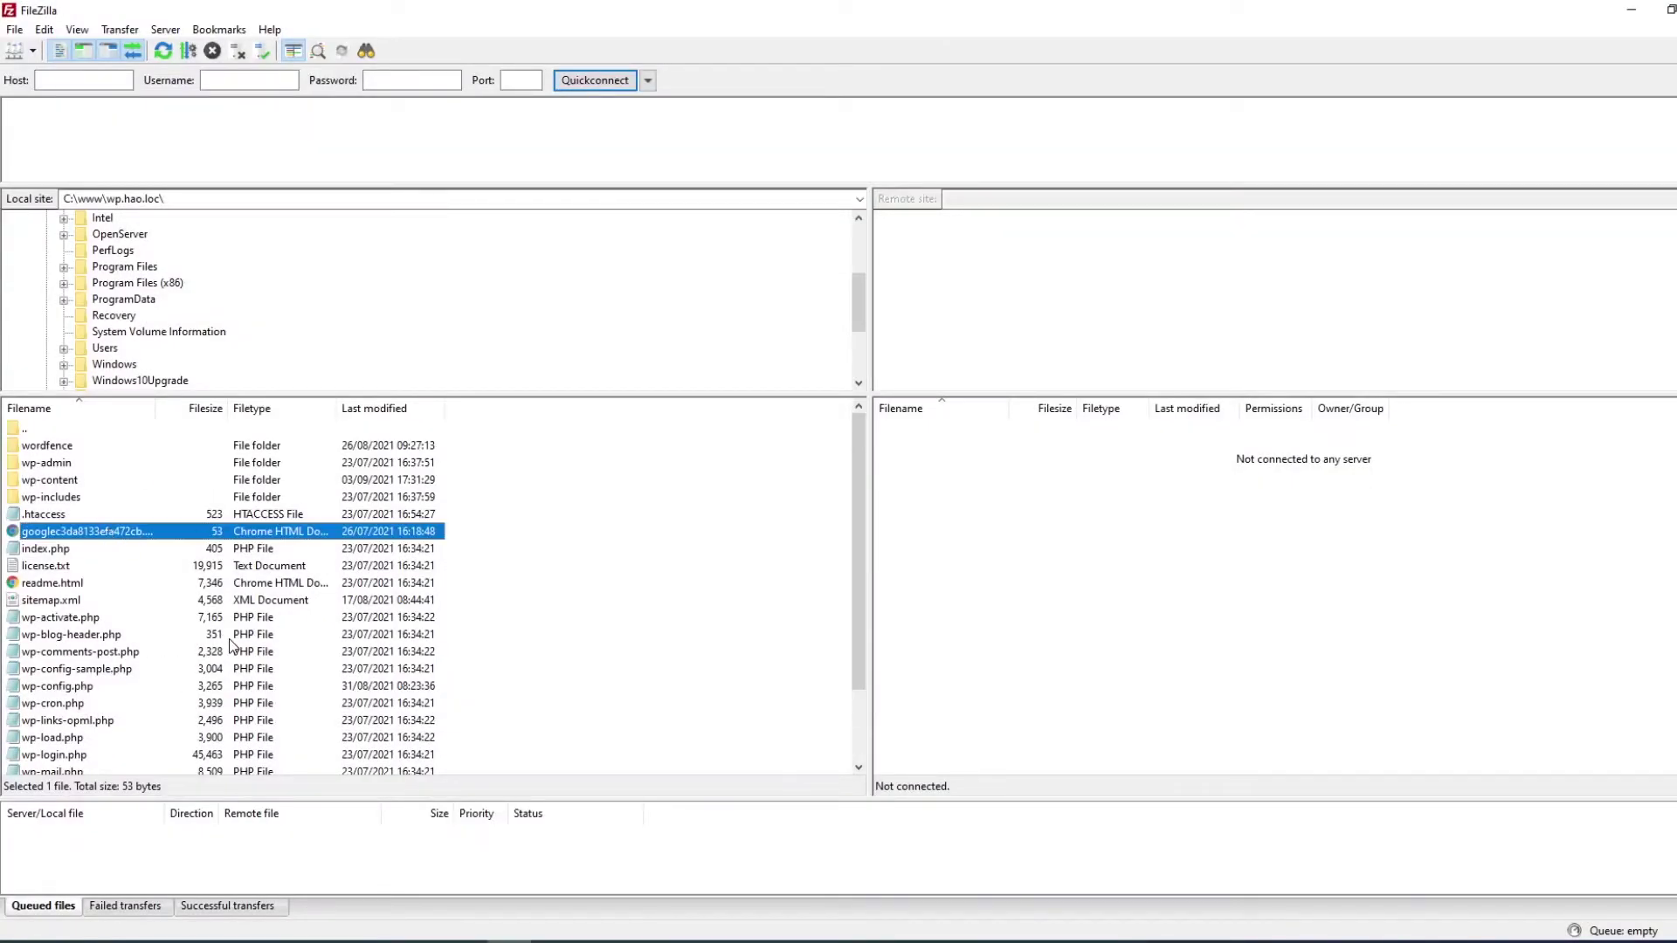
{"action": "left_click", "coordinate": [46, 601]}
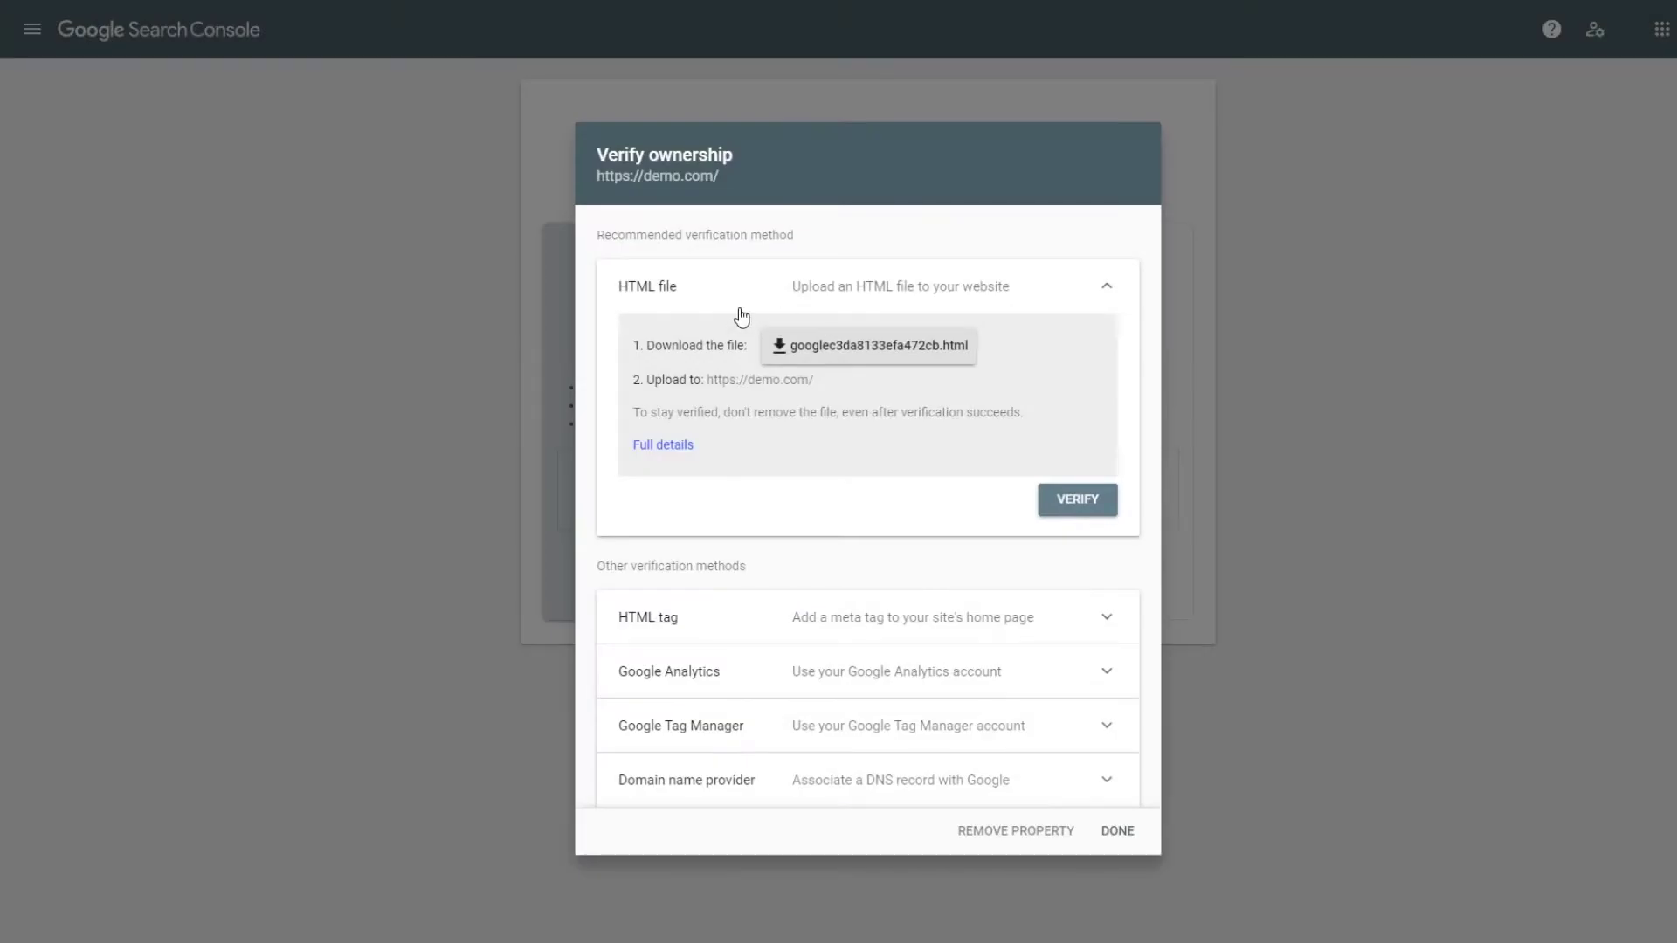
{"action": "left_click", "coordinate": [1087, 508]}
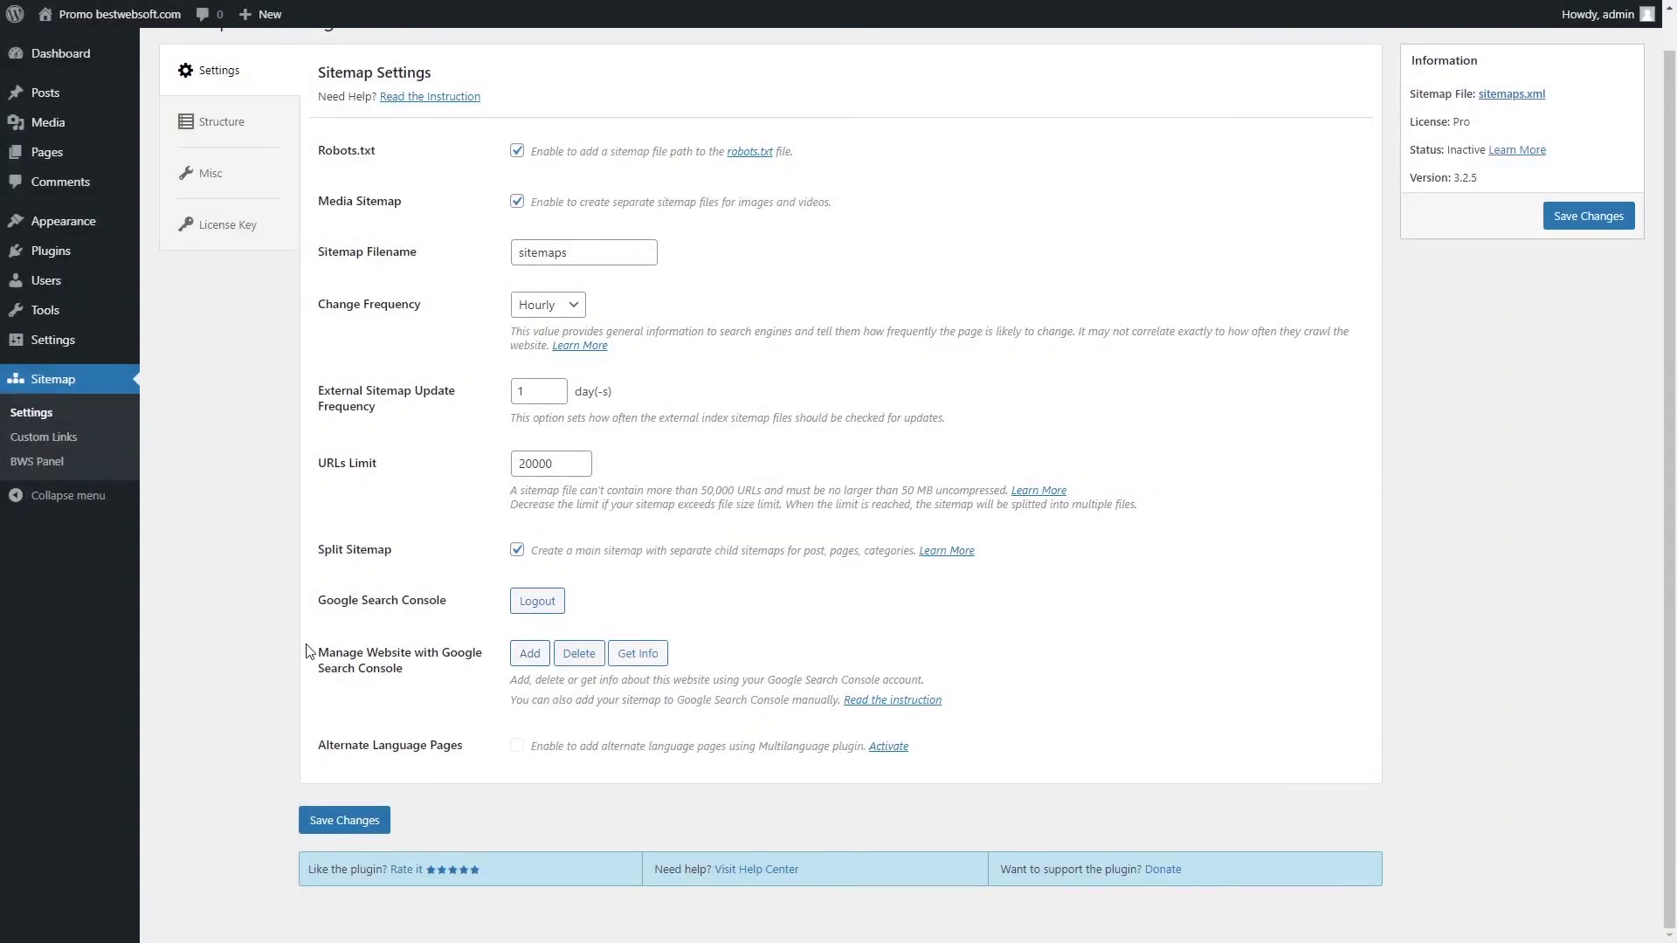
- Add the site to Search Console, fetch its info, enable Alternate Language Pages and save
{"action": "left_click", "coordinate": [527, 659]}
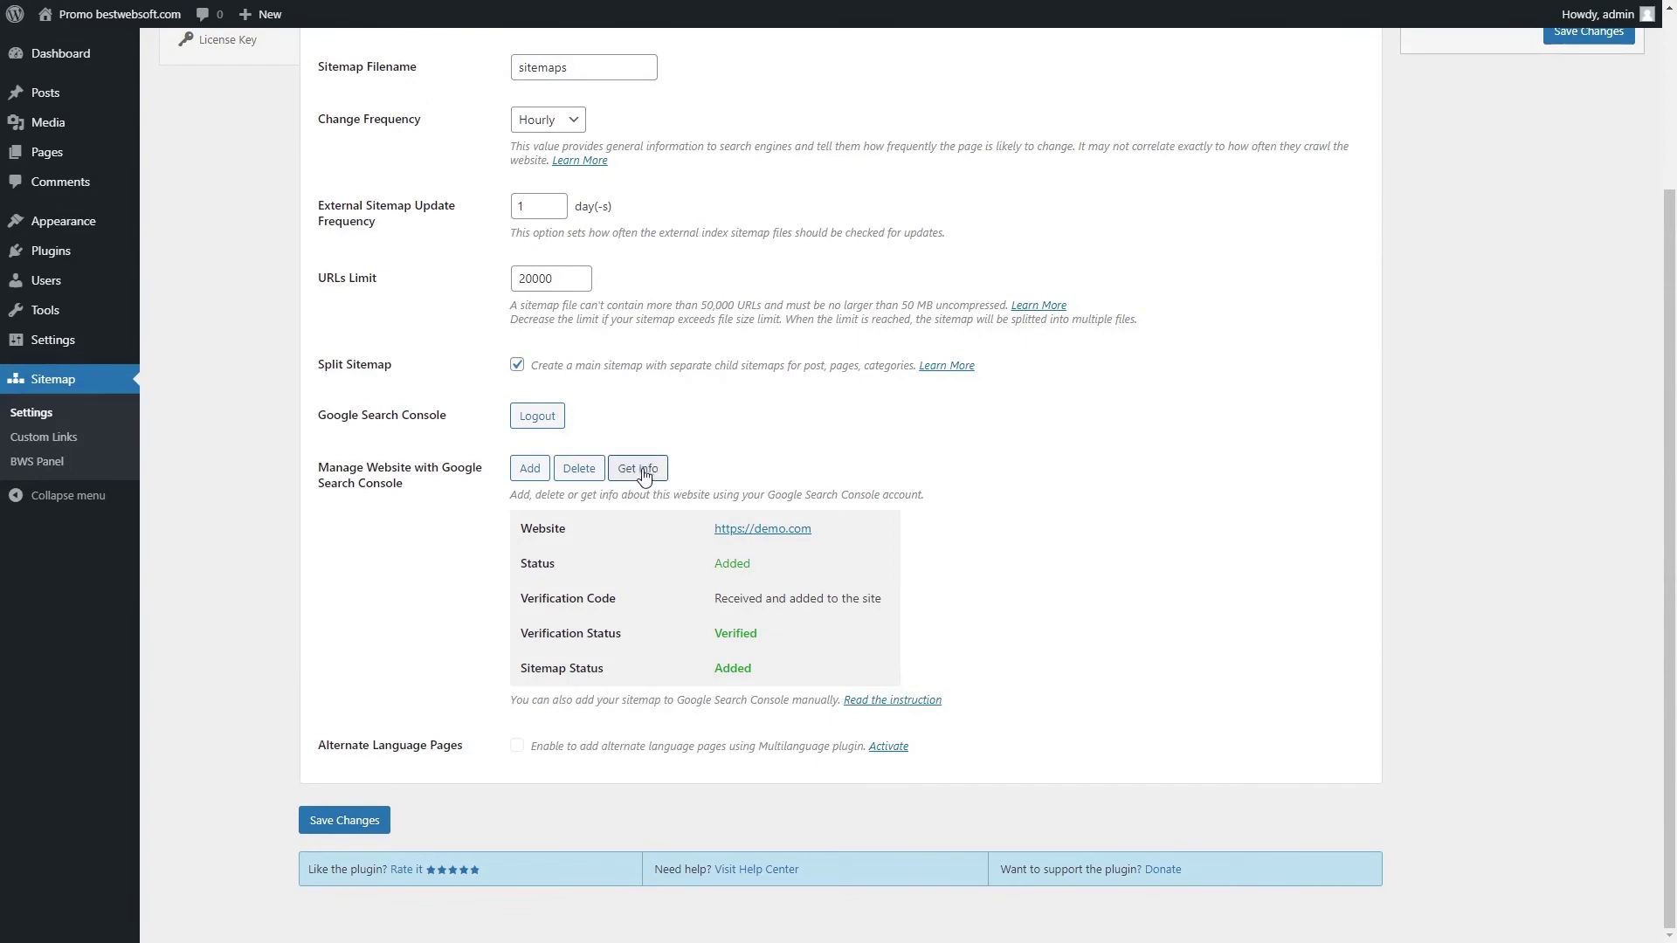
{"action": "left_click", "coordinate": [644, 472]}
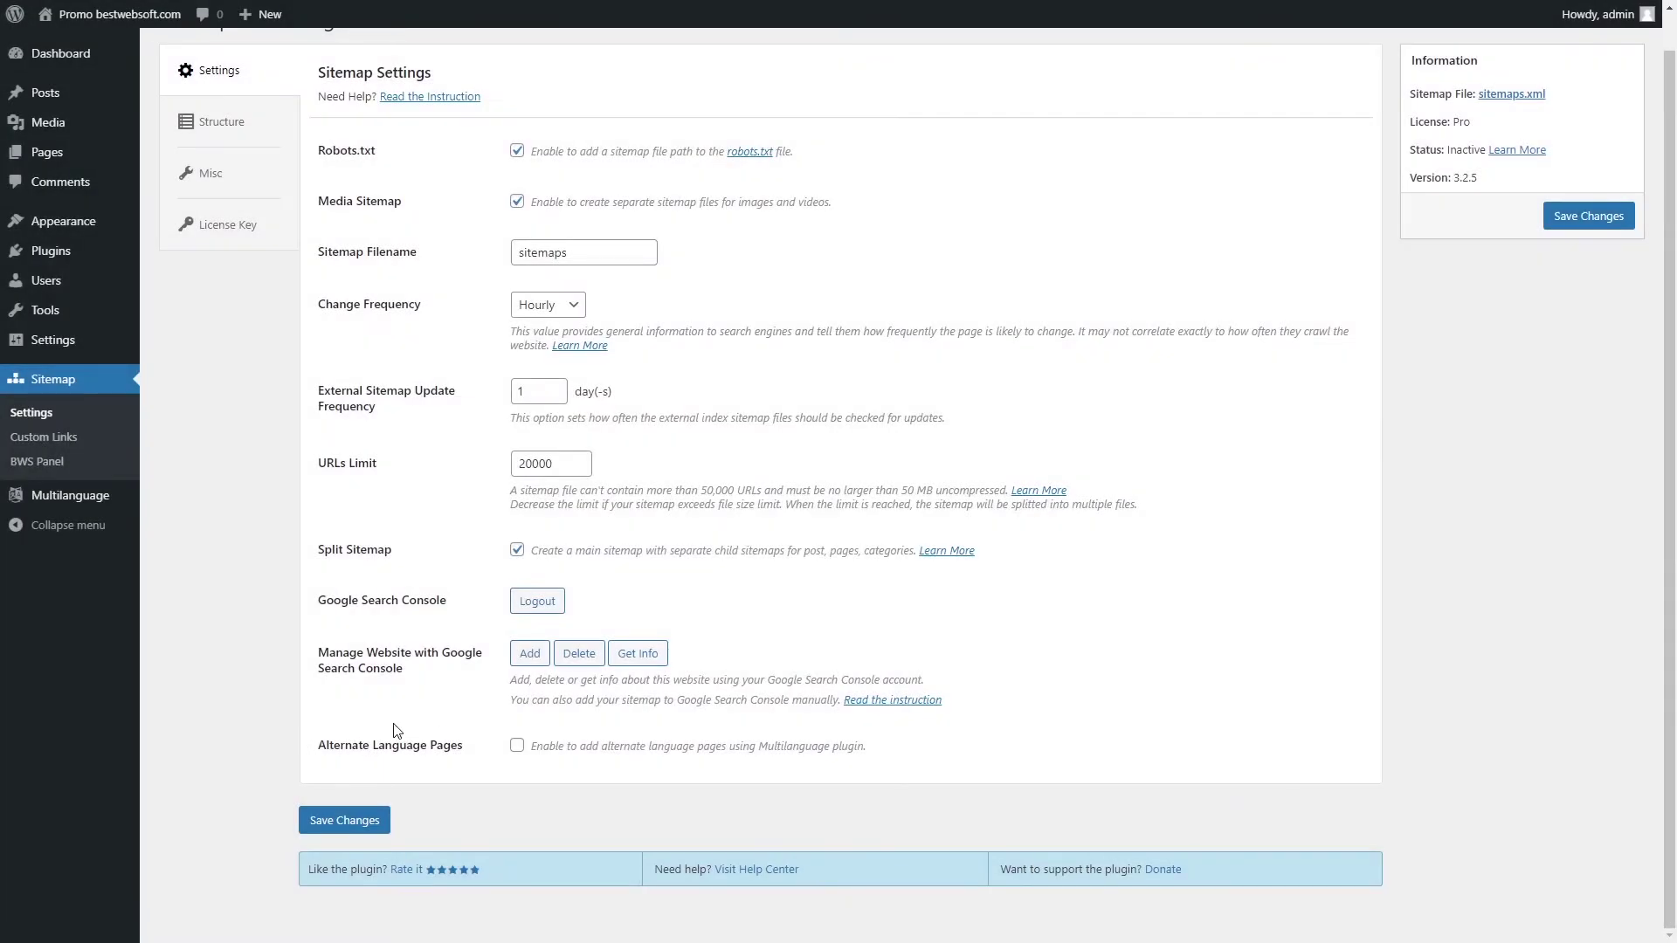
{"action": "left_click", "coordinate": [518, 745]}
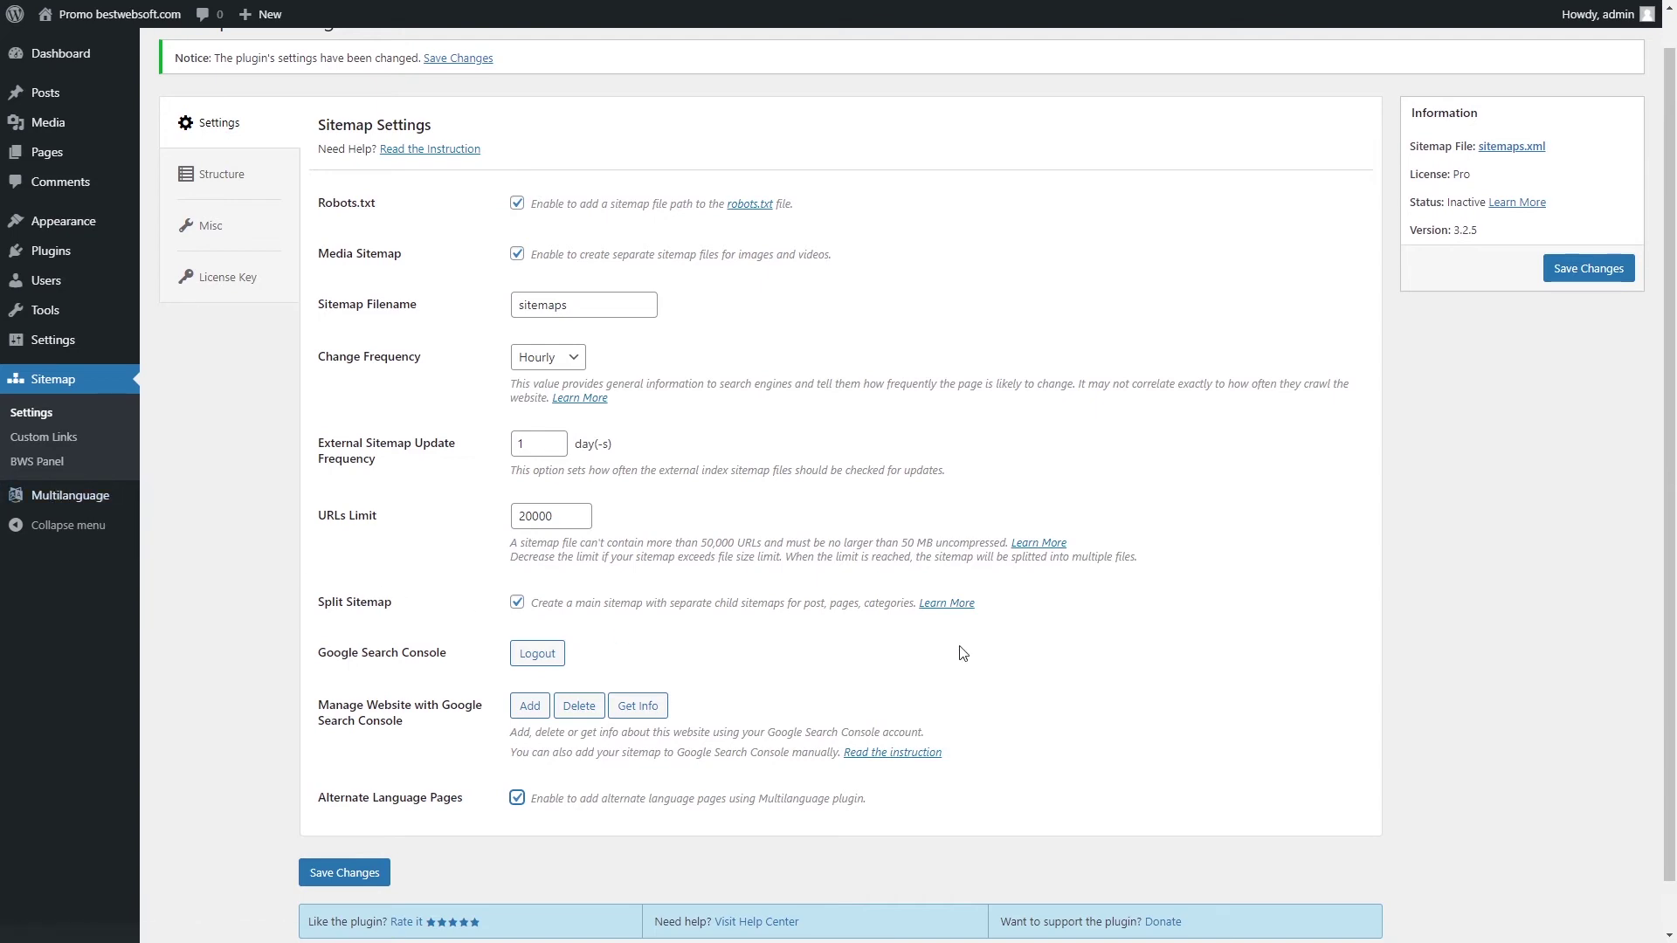
{"action": "left_click", "coordinate": [1592, 270]}
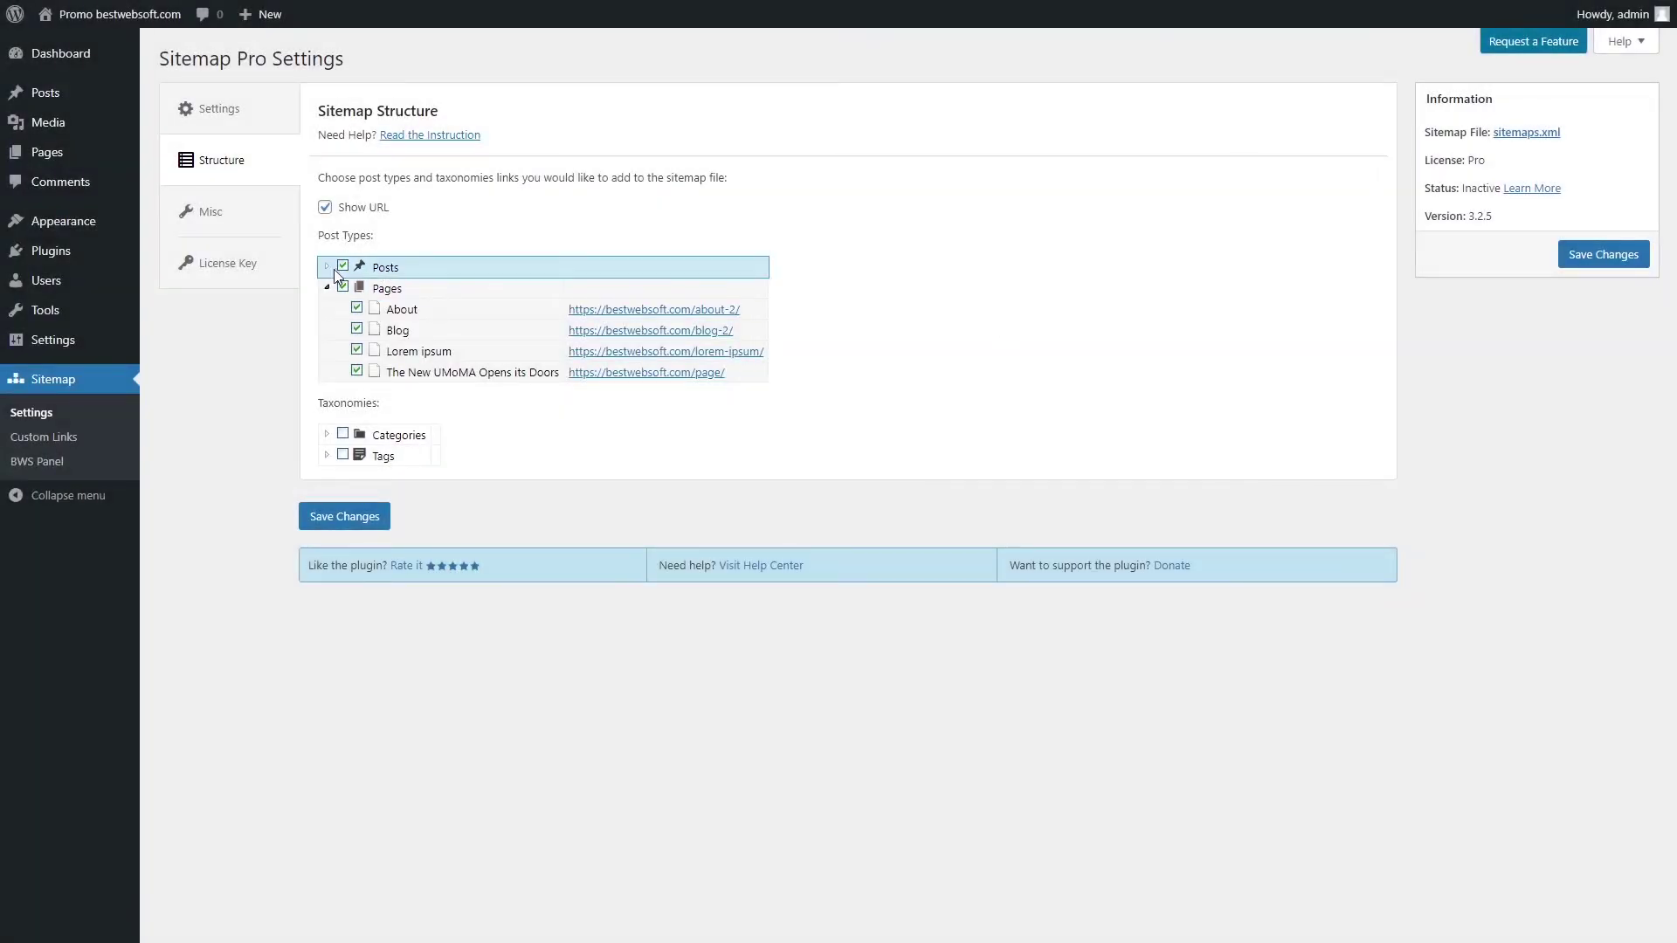
- Add Tags, including Demo tag, to the sitemap structure and save it, leaving Categories excluded
{"action": "left_click", "coordinate": [357, 370]}
{"action": "left_click", "coordinate": [357, 370]}
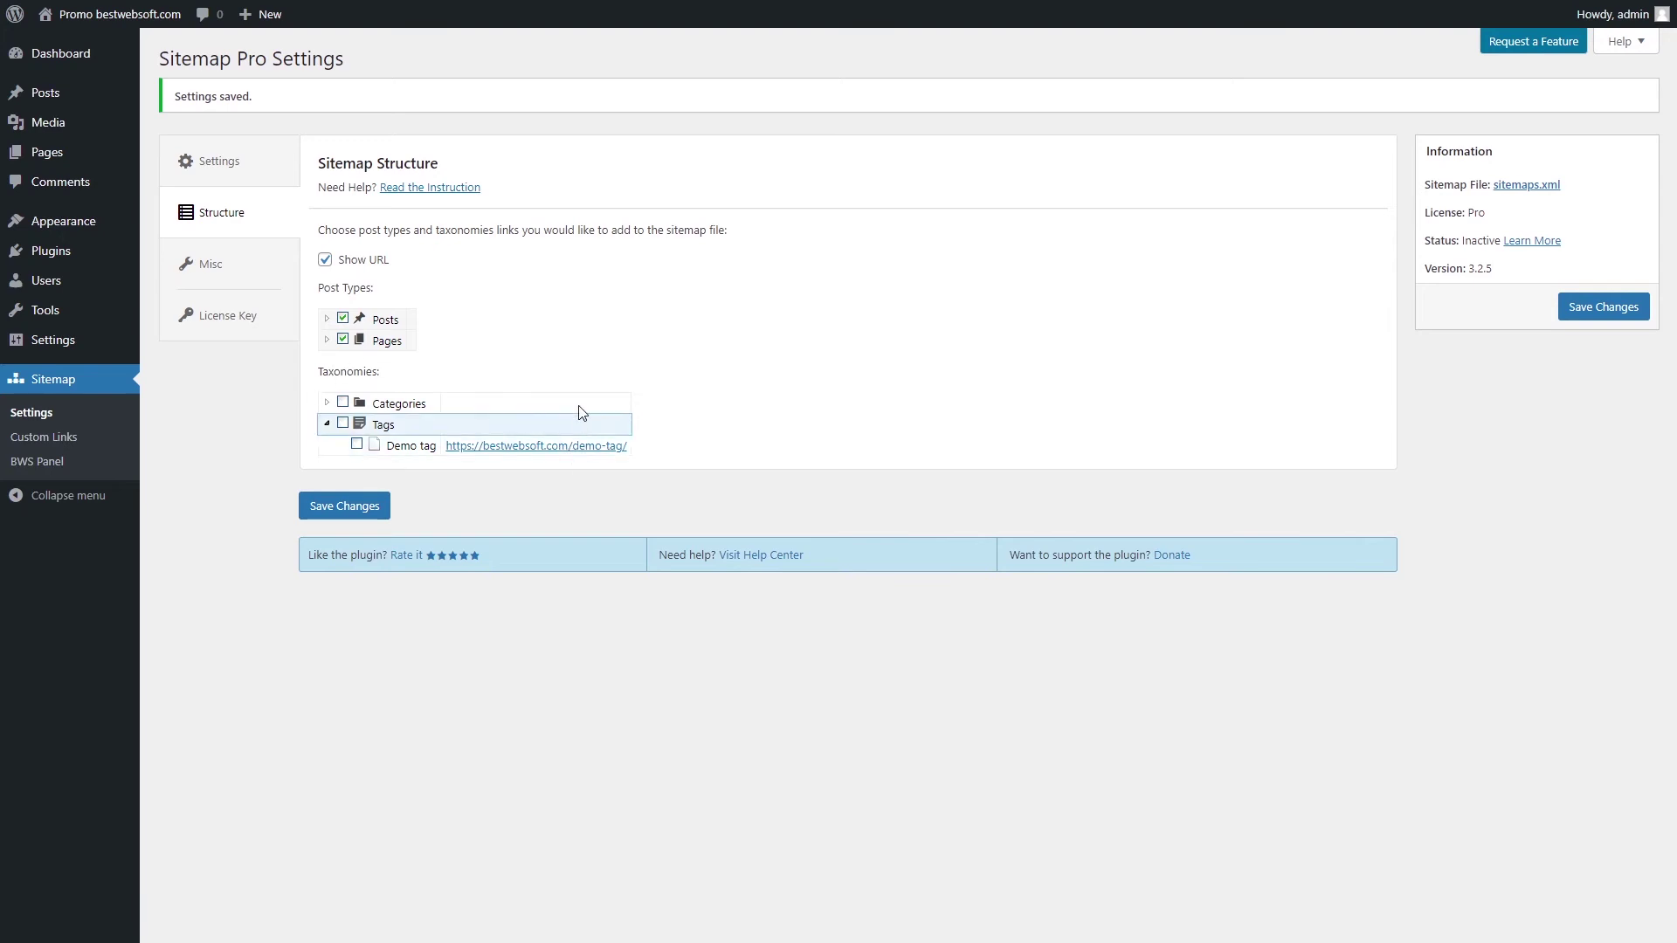
{"action": "left_click", "coordinate": [342, 423]}
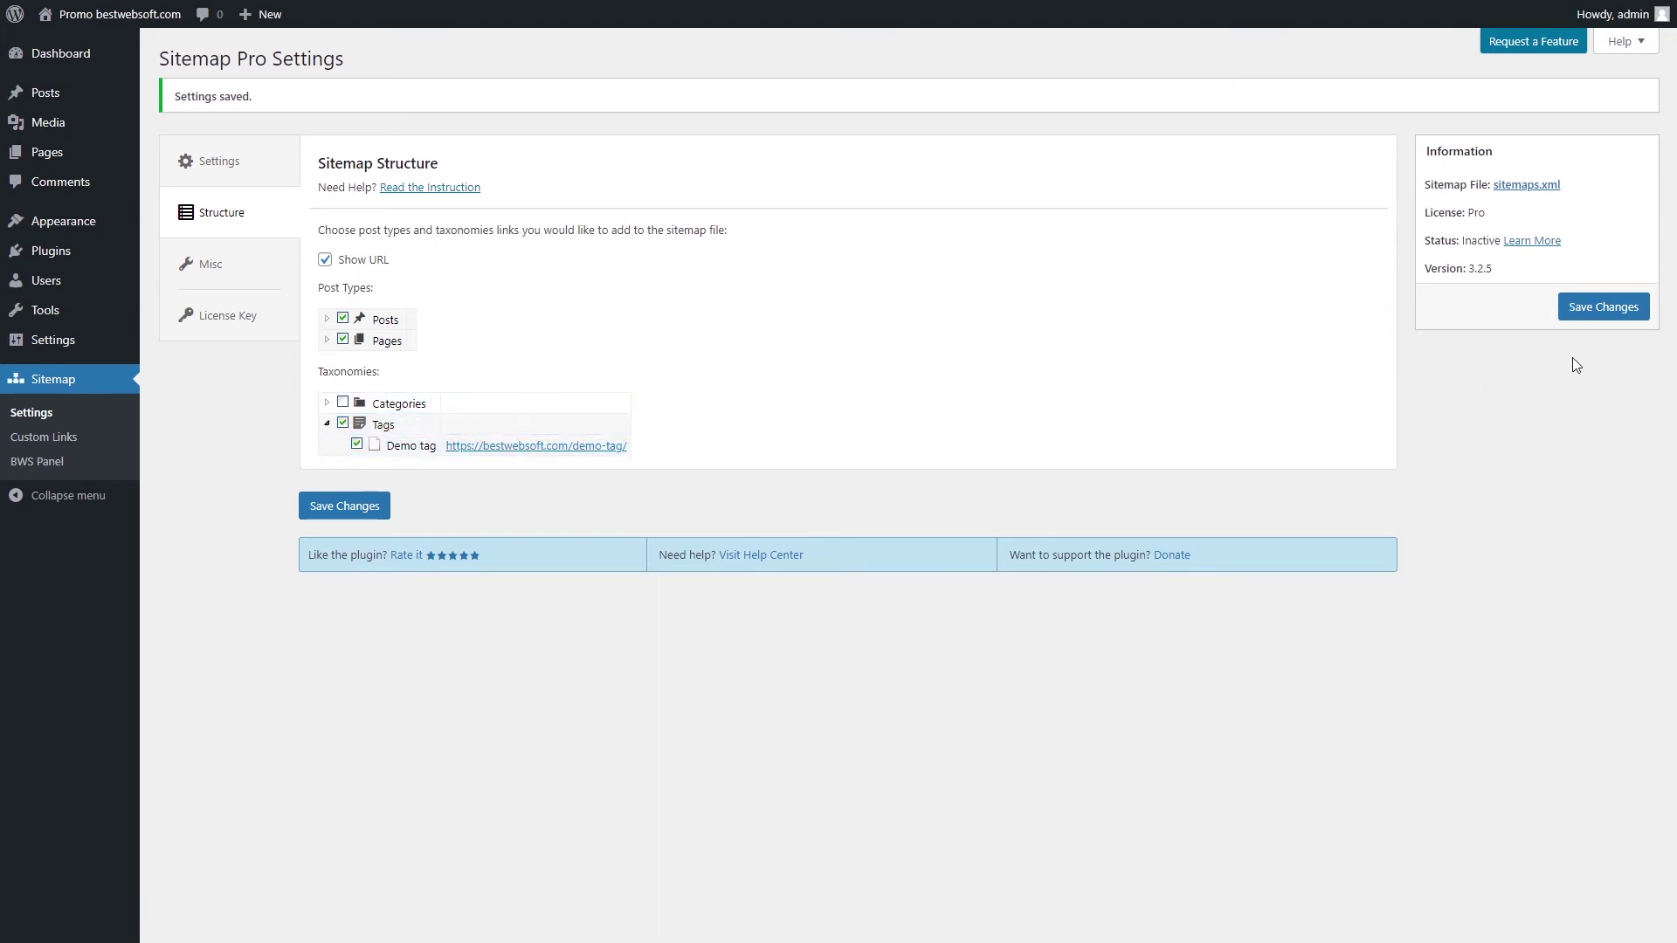
{"action": "left_click", "coordinate": [1596, 321]}
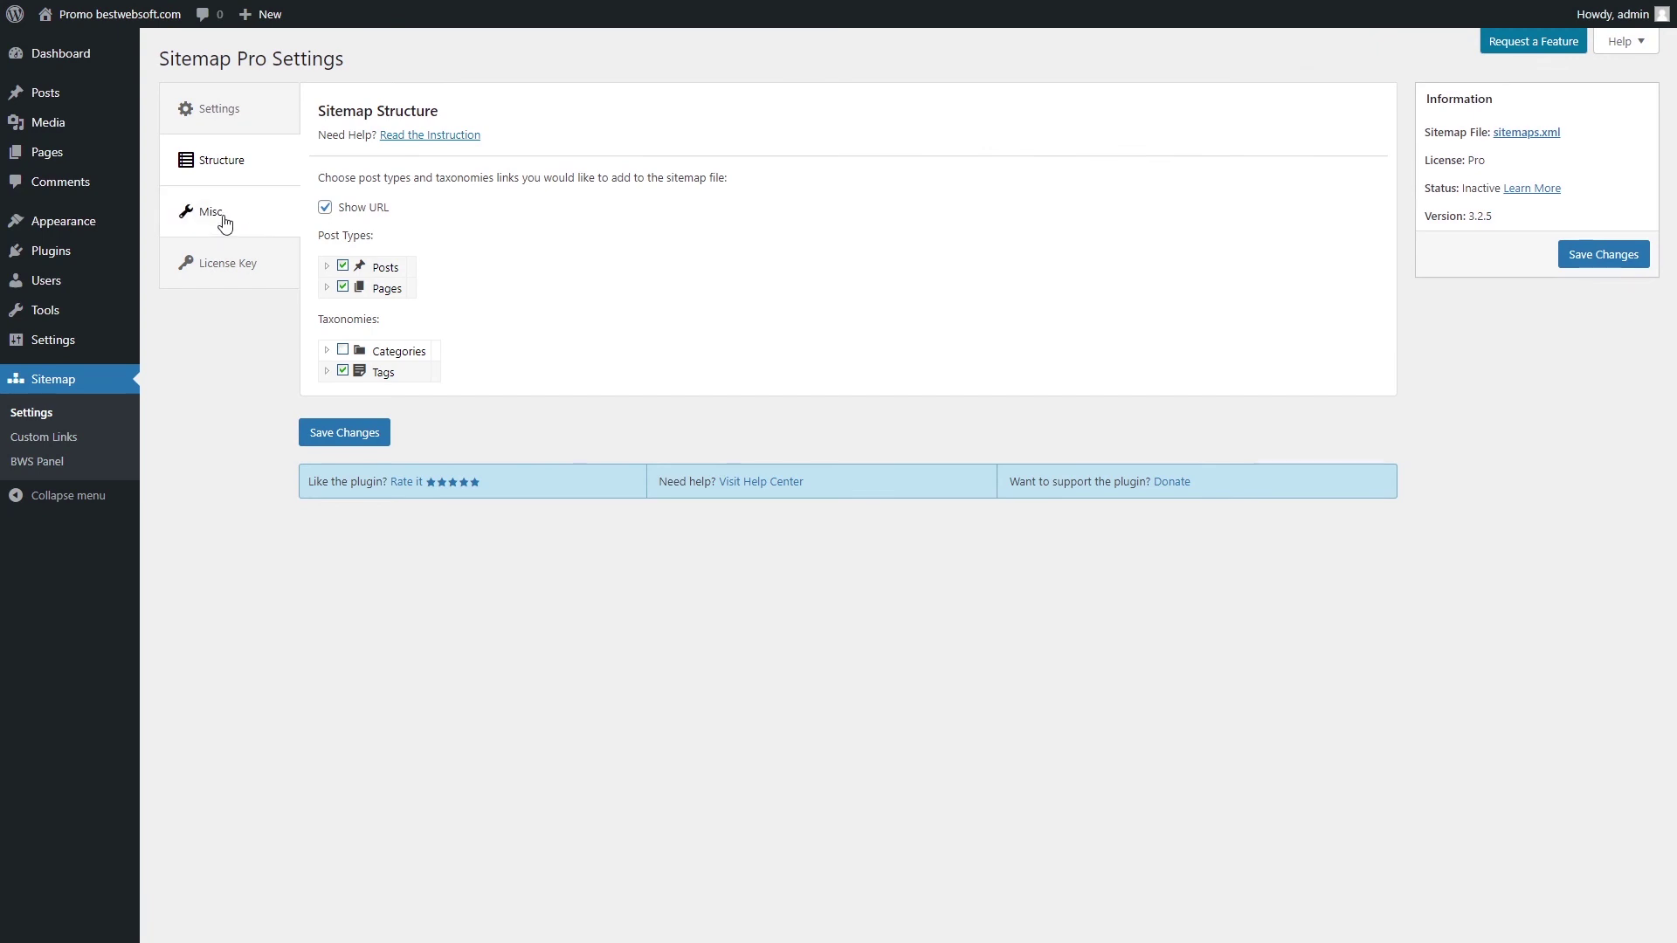
- On the Misc tab, enable Track Usage and restore the Sitemap settings to defaults
{"action": "left_click", "coordinate": [224, 223]}
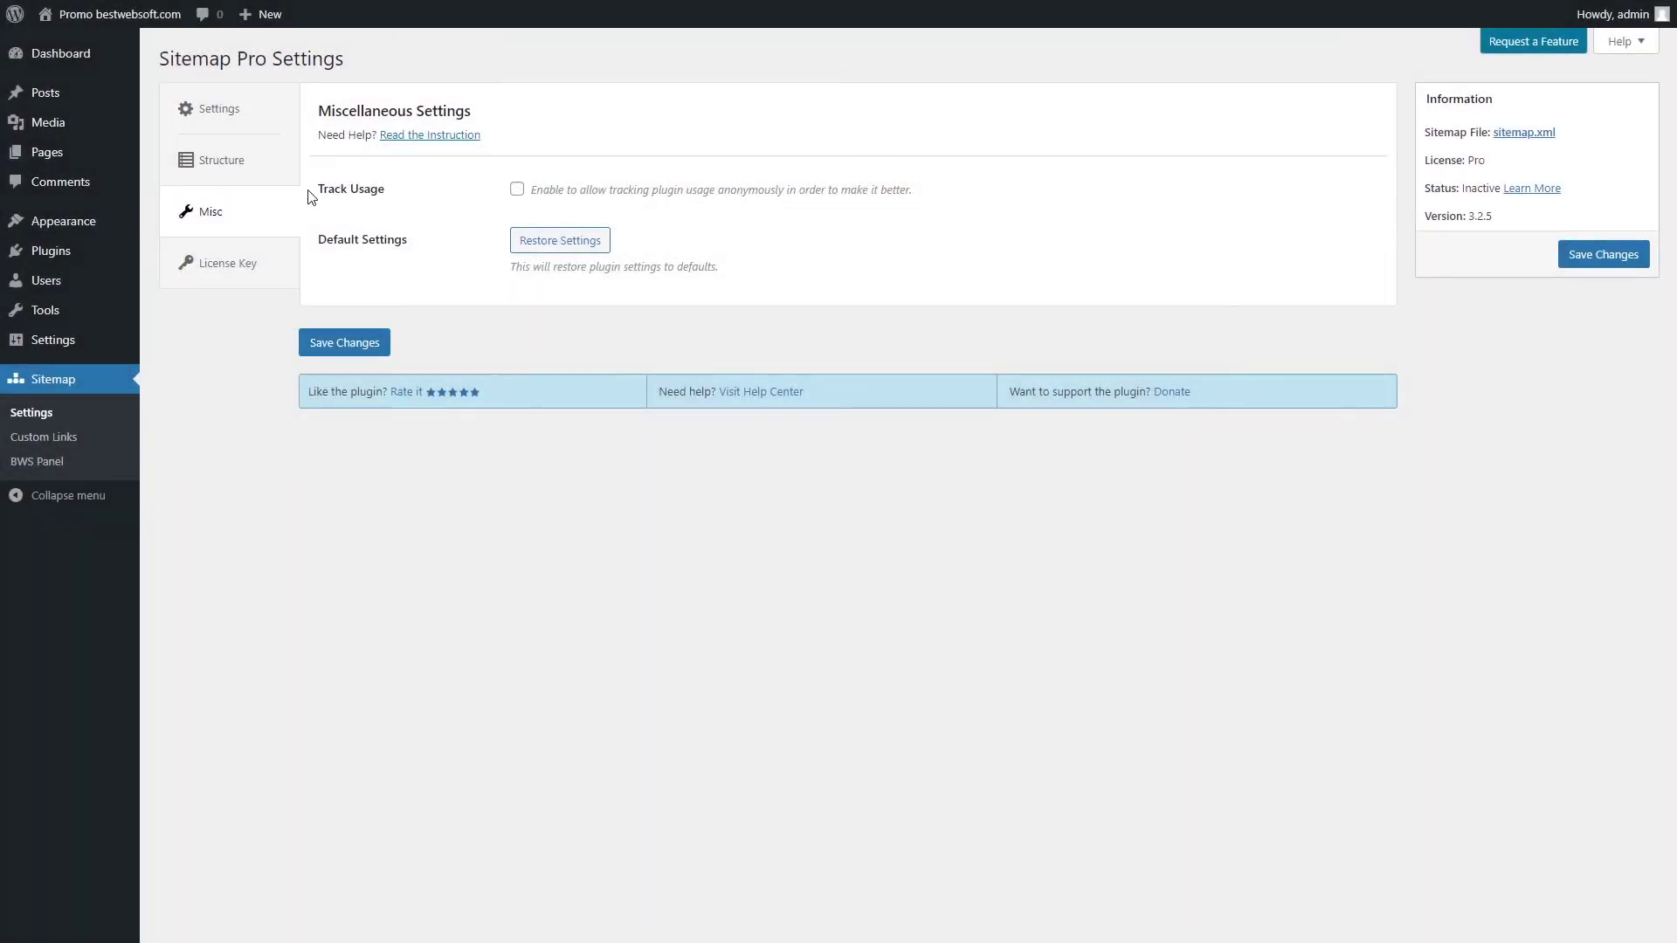
{"action": "left_click", "coordinate": [517, 189]}
{"action": "left_click", "coordinate": [565, 249]}
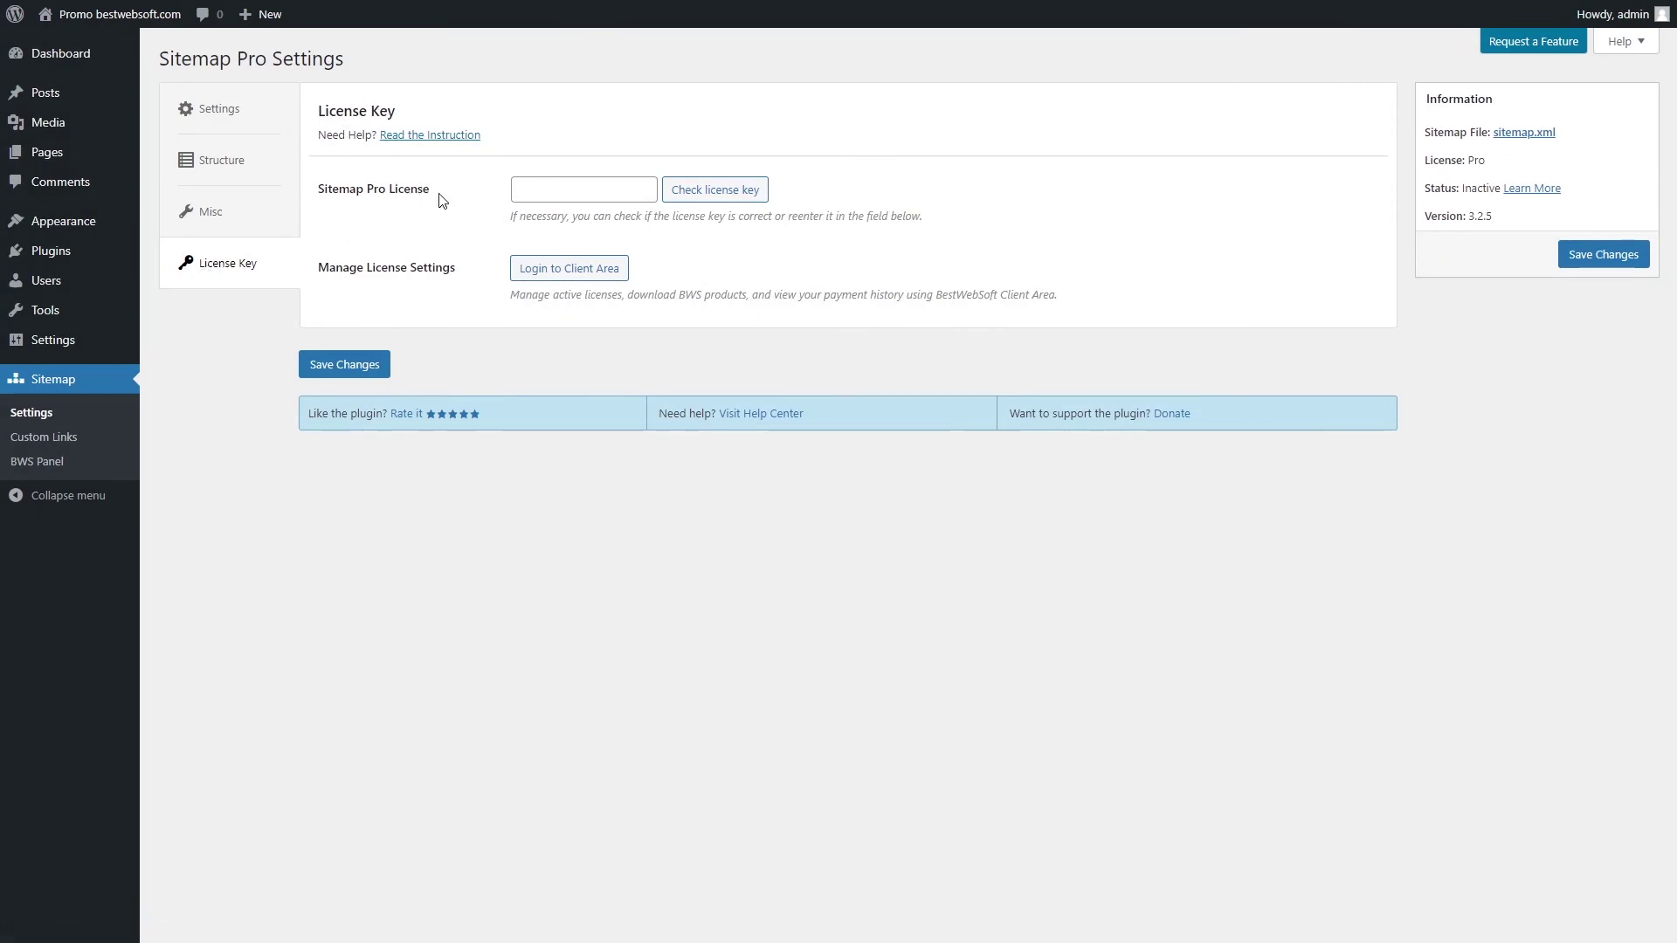
- Fill the Sitemap Pro license key field from a saved entry and save it
{"action": "left_click_drag", "start_coordinate": [441, 200], "coordinate": [315, 207]}
{"action": "left_click", "coordinate": [385, 226]}
{"action": "left_click", "coordinate": [576, 187]}
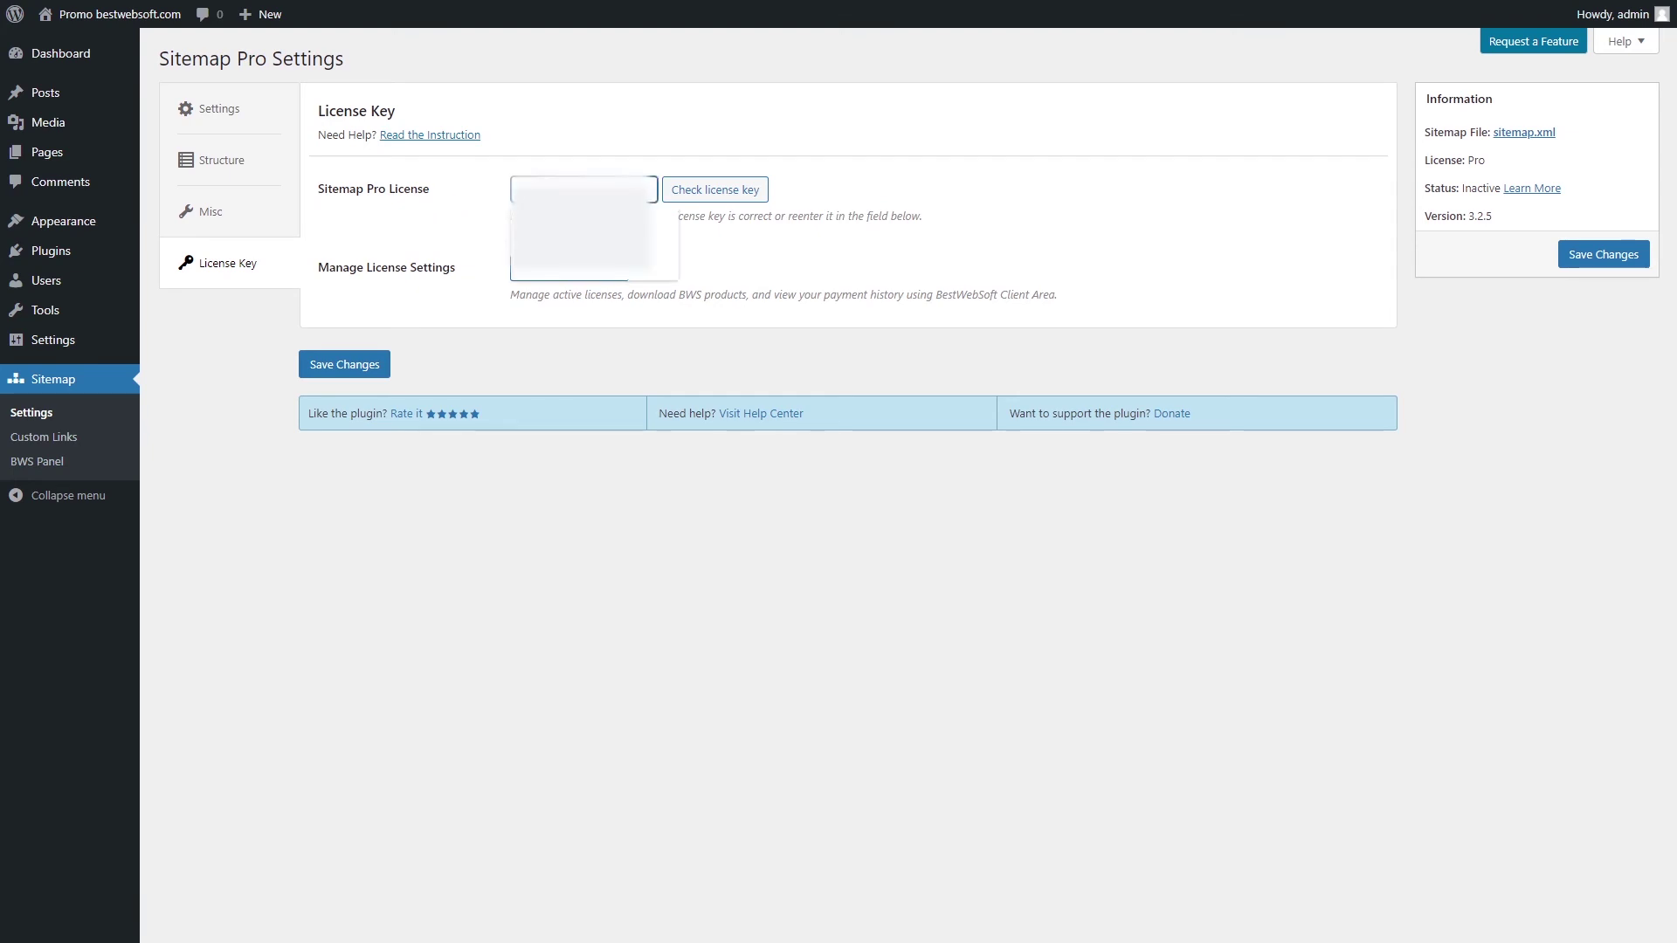
{"action": "left_click", "coordinate": [584, 203]}
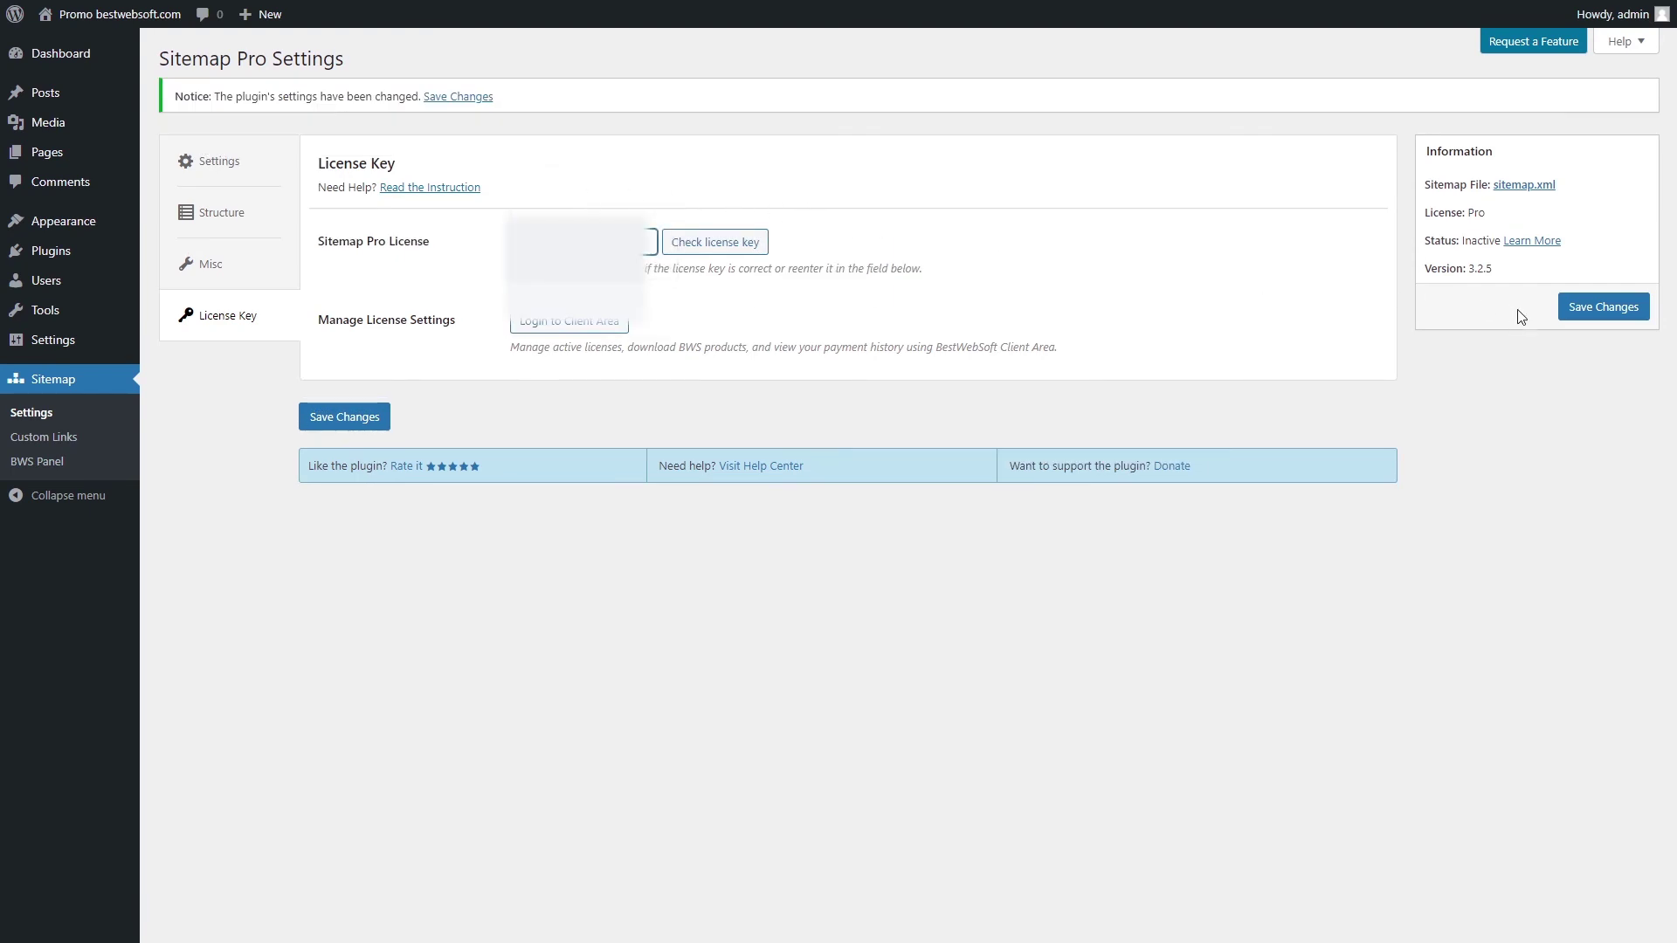
{"action": "left_click", "coordinate": [1582, 315]}
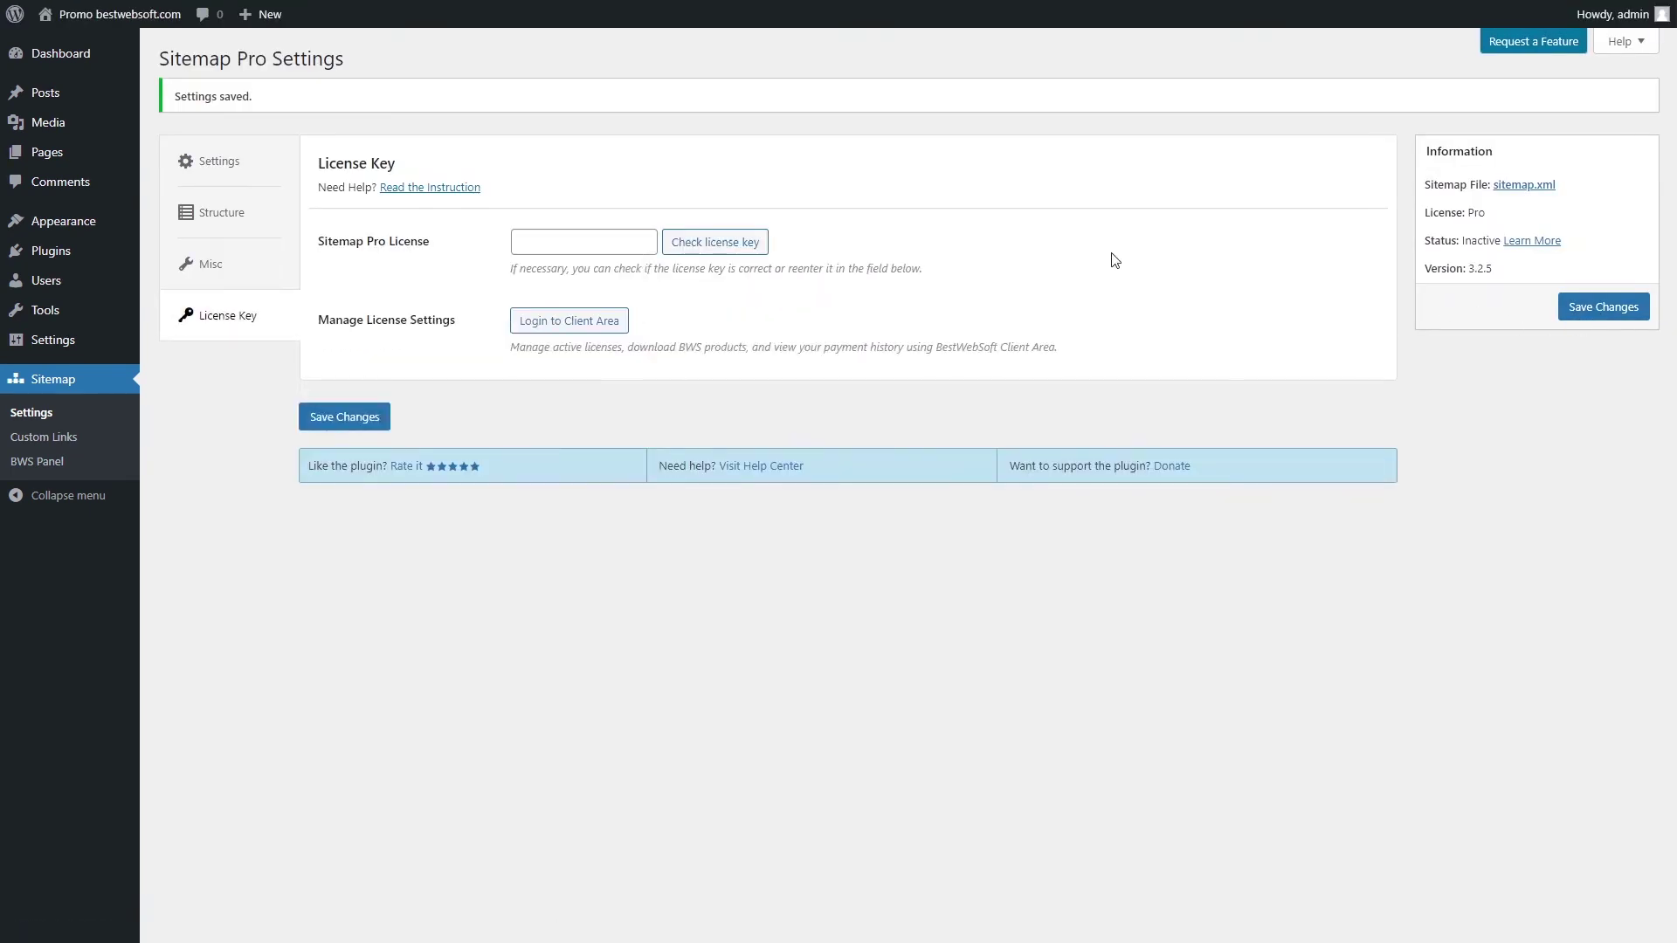
- Re-enter the license key and check it, confirming it is valid until 2024-08-06
{"action": "left_click", "coordinate": [626, 234]}
{"action": "left_click", "coordinate": [576, 262]}
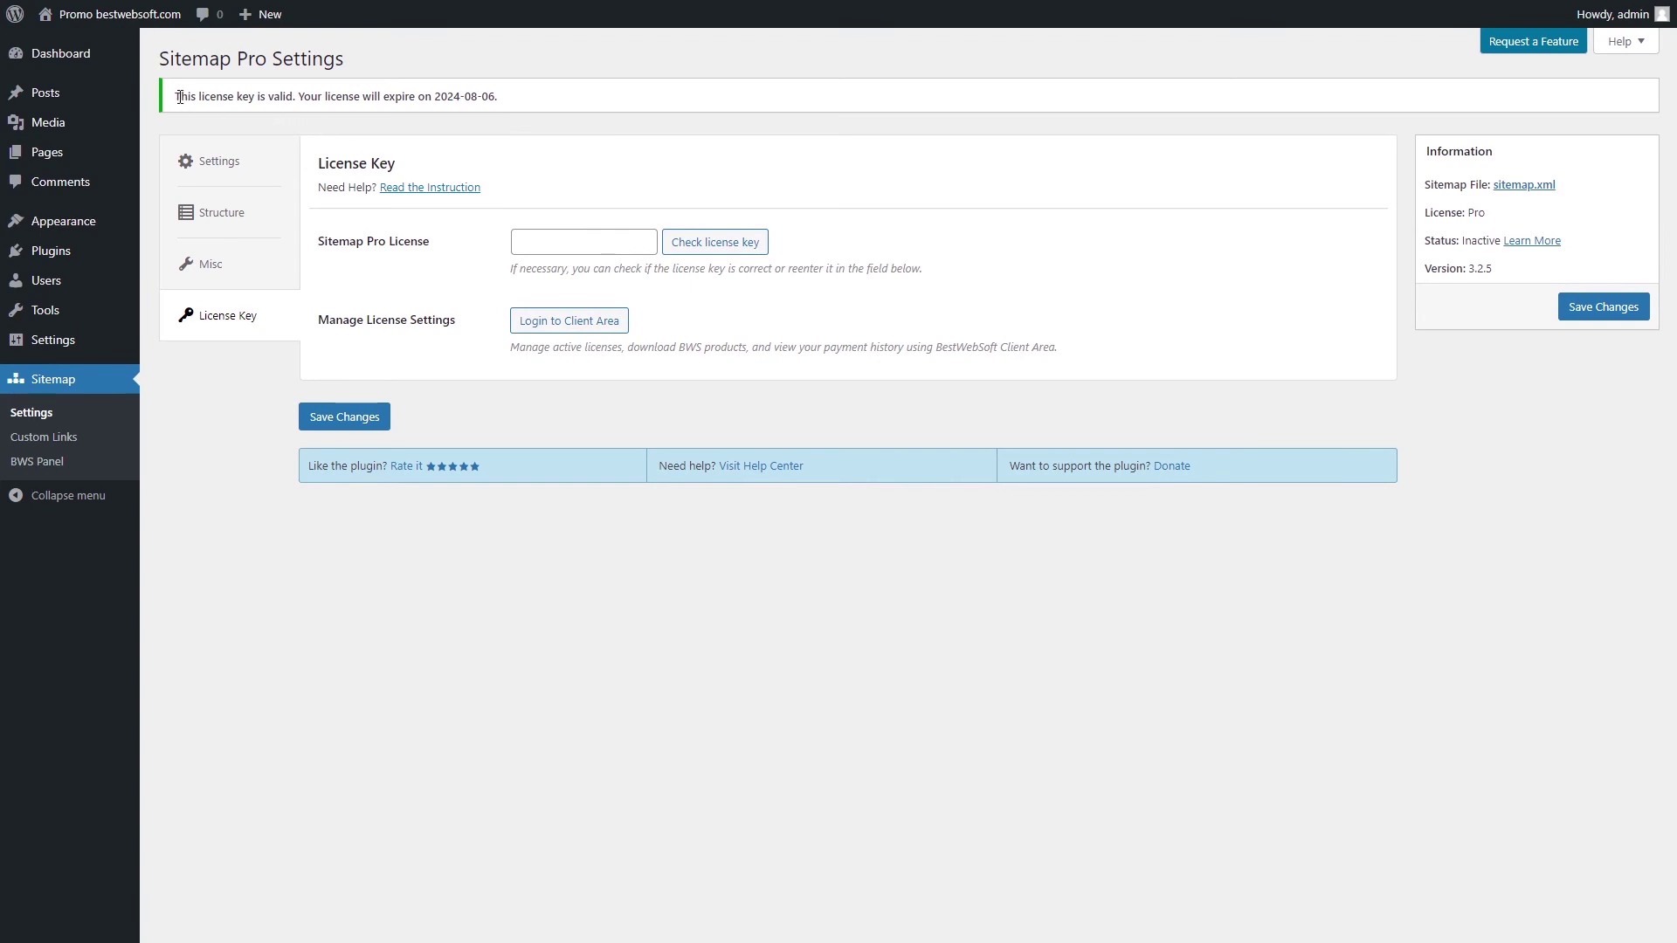
{"action": "left_click_drag", "start_coordinate": [175, 101], "coordinate": [444, 122]}
{"action": "left_click", "coordinate": [542, 127]}
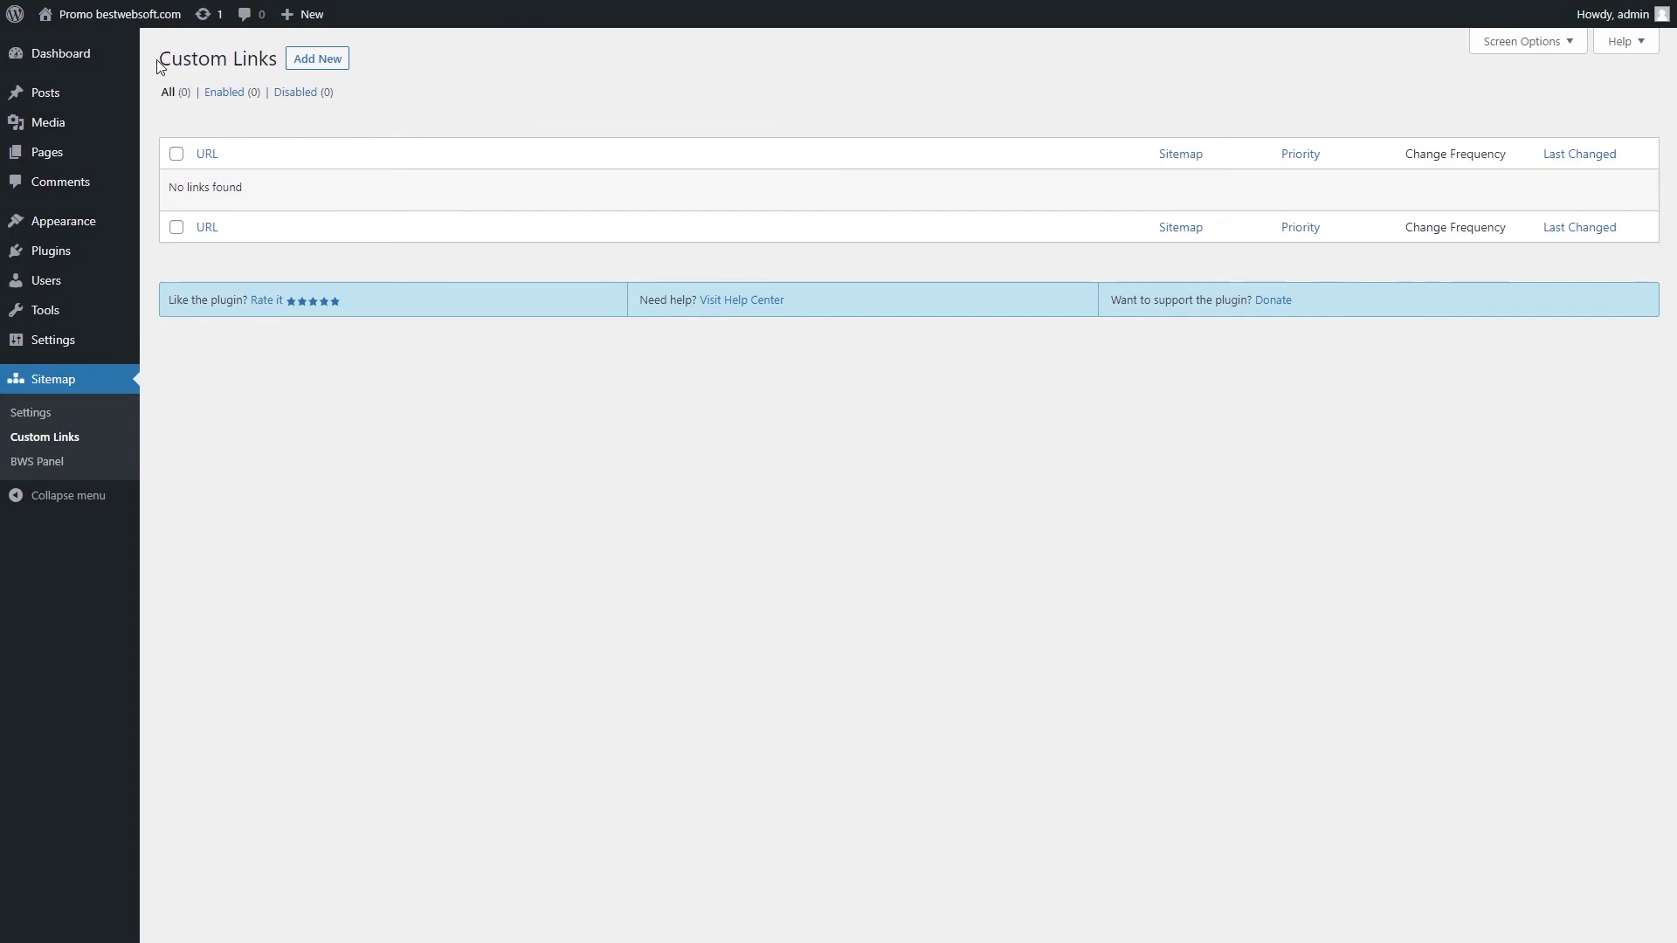
- Add a new custom link included in the sitemap, at 100% priority with Monthly frequency
{"action": "left_click_drag", "start_coordinate": [160, 67], "coordinate": [274, 61]}
{"action": "left_click", "coordinate": [227, 52]}
{"action": "left_click", "coordinate": [325, 63]}
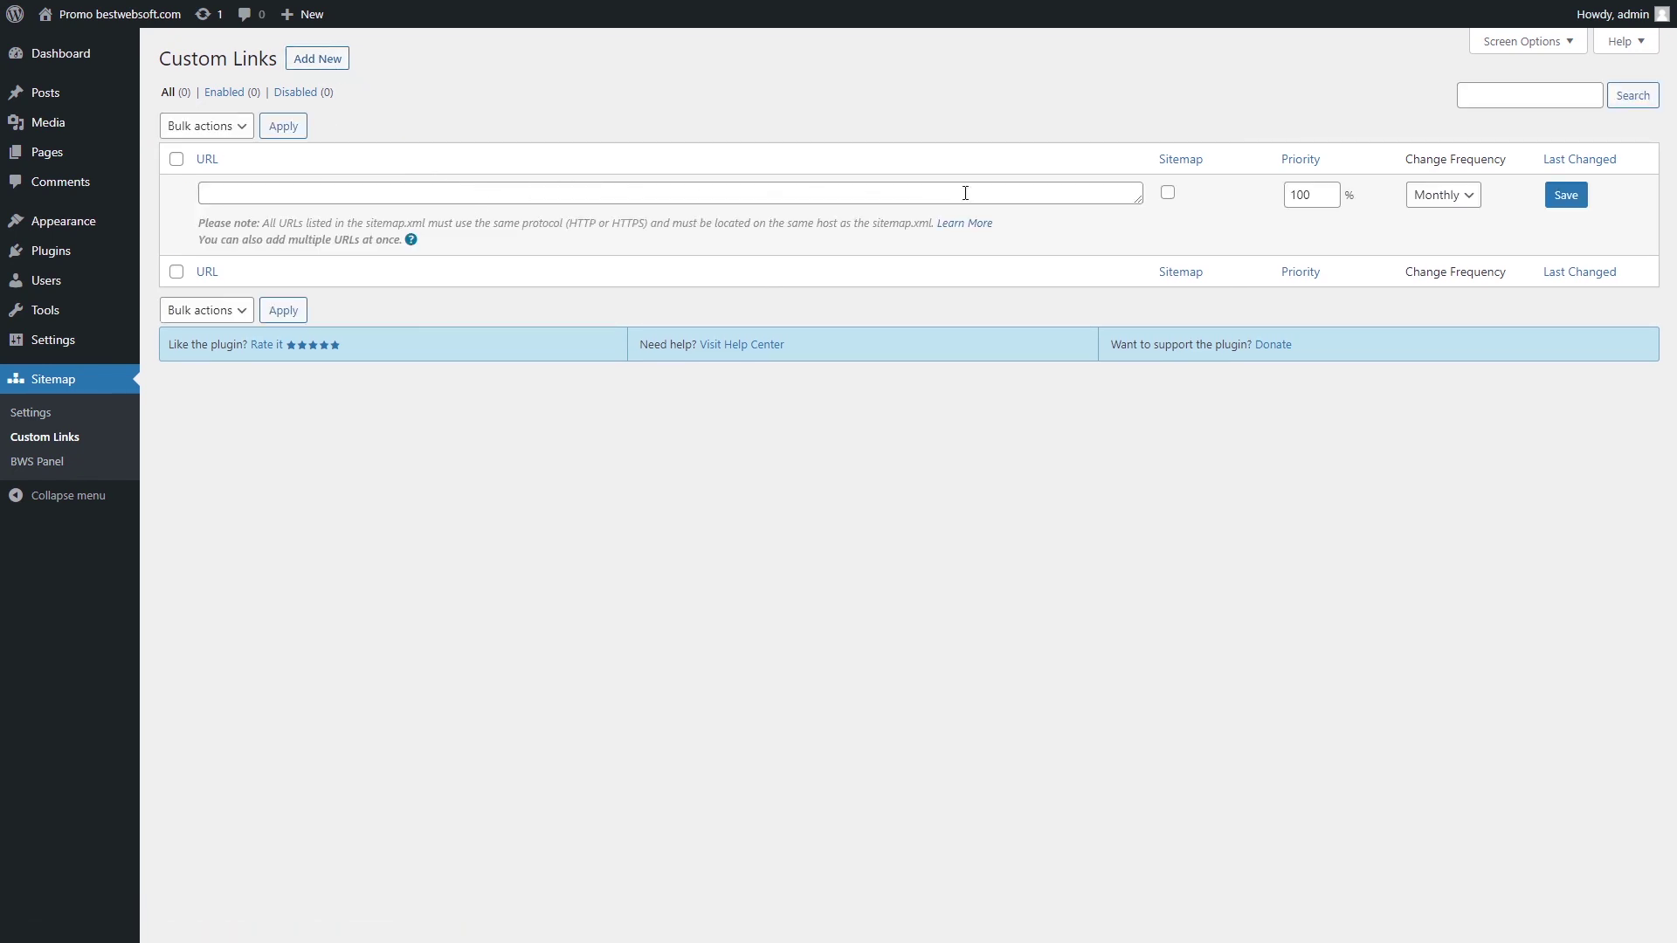
{"action": "left_click", "coordinate": [1168, 194]}
{"action": "left_click", "coordinate": [1437, 196]}
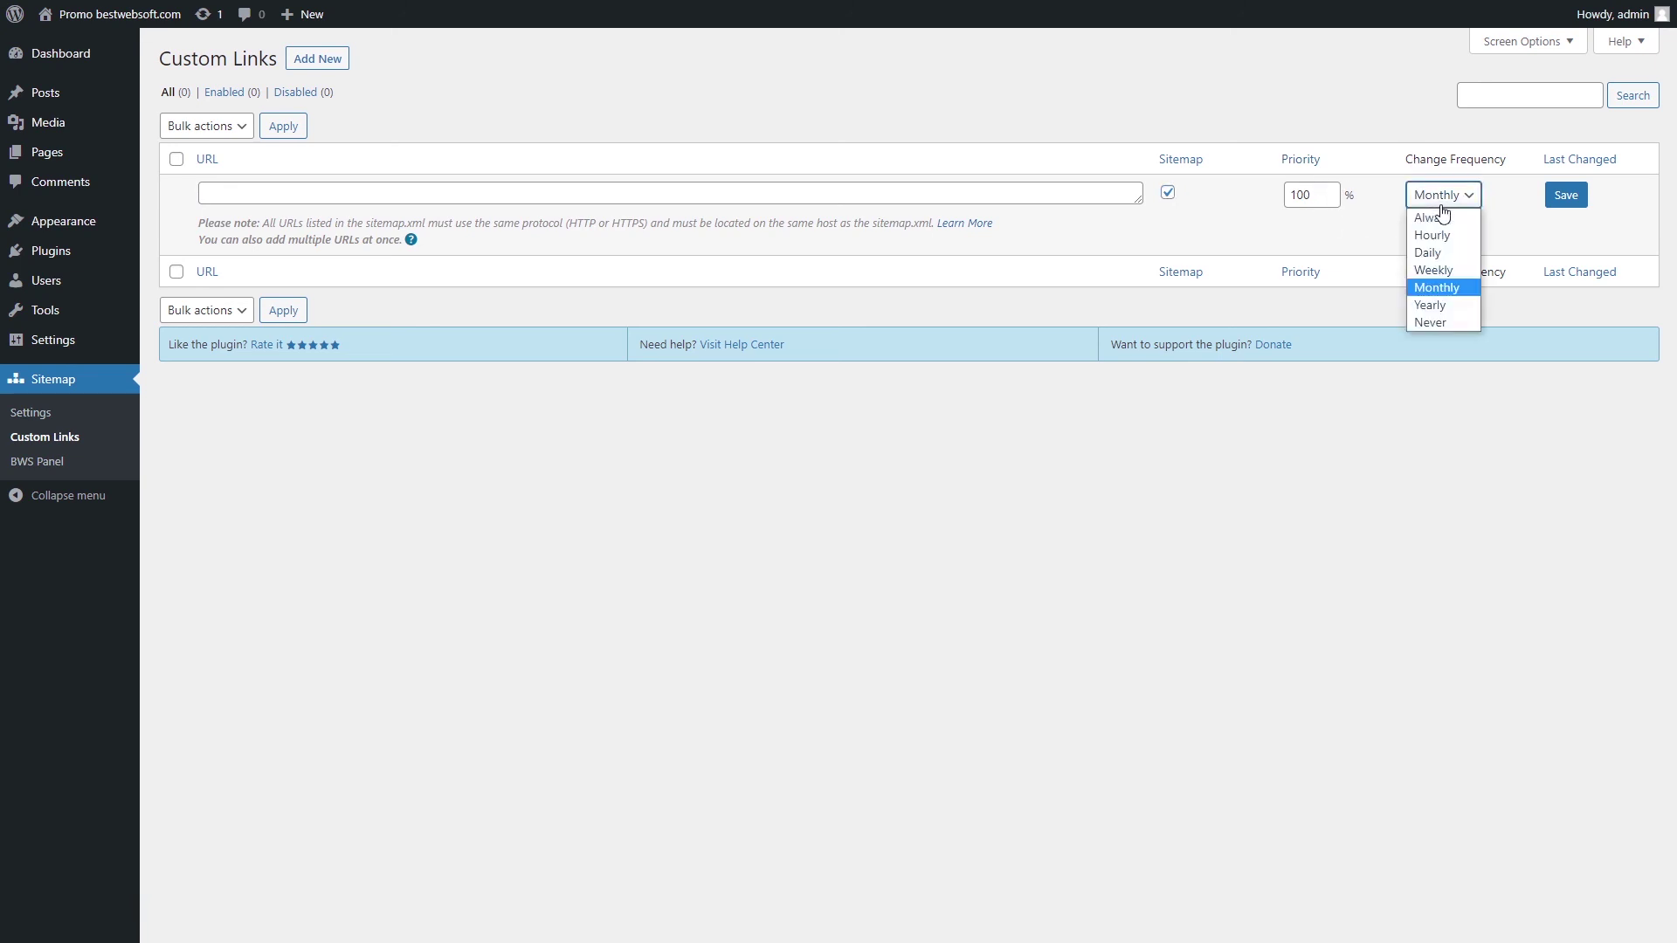
{"action": "left_click", "coordinate": [1564, 247]}
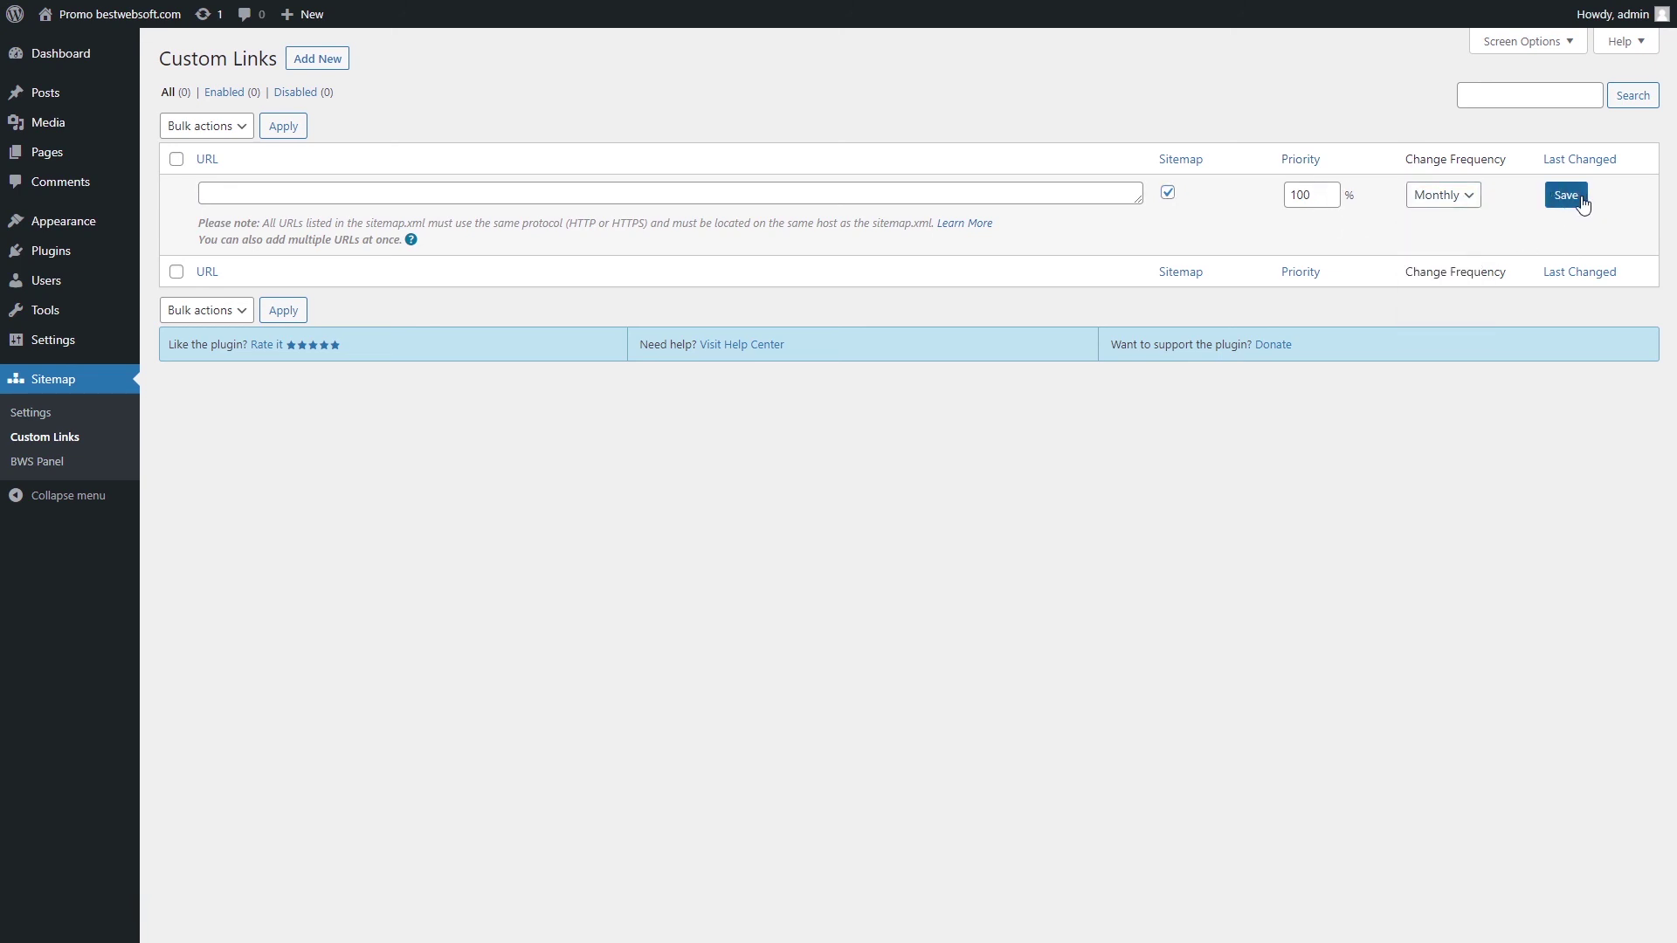